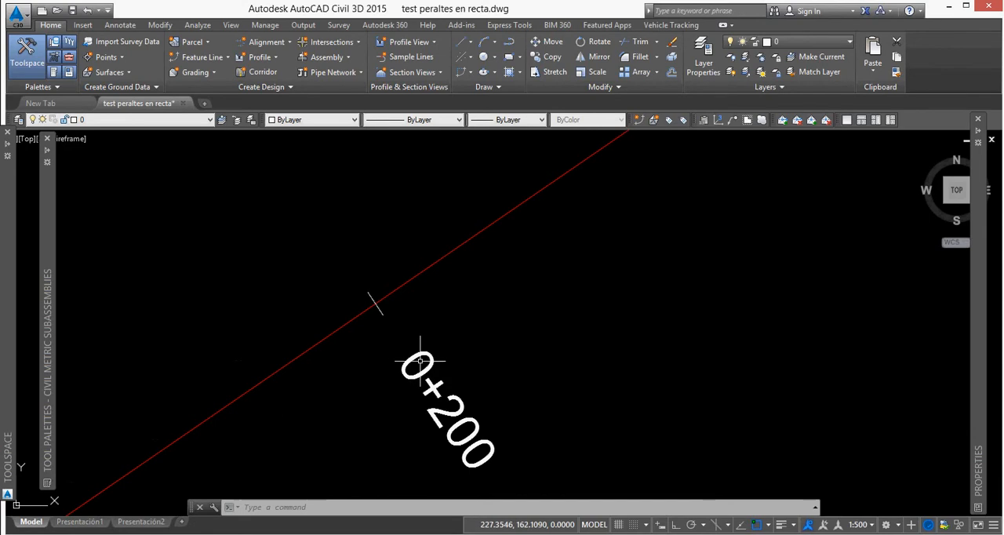
Examine the stationing labels along the straight alignment between 0+000 and 0+300, especially around 0+200.
scroll(389, 311, "down", 3)
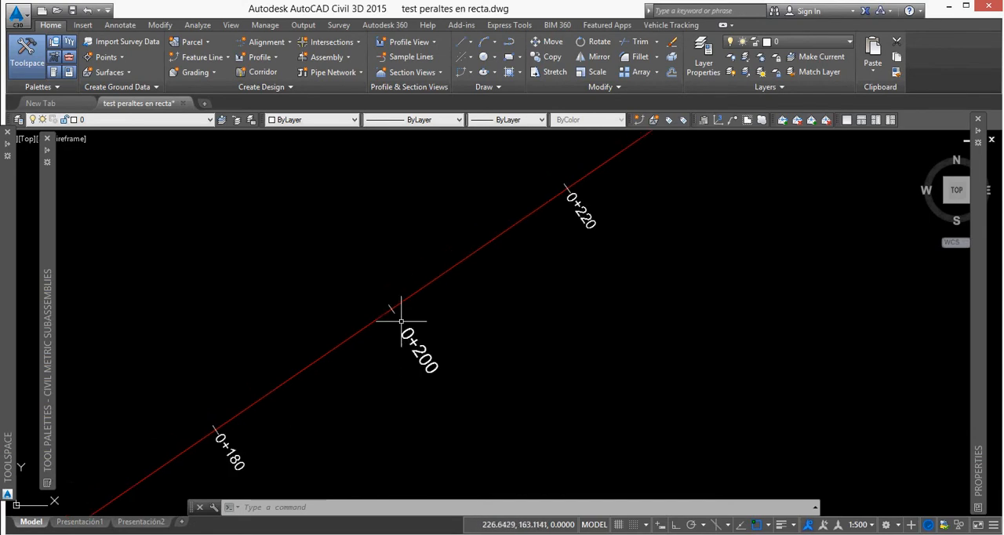
scroll(389, 312, "up", 3)
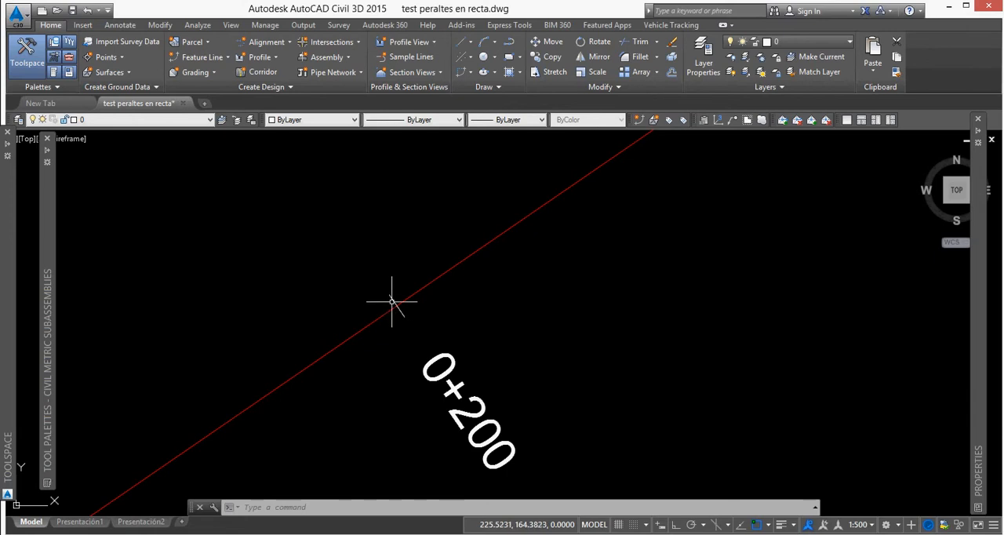
mouse_move(397, 306)
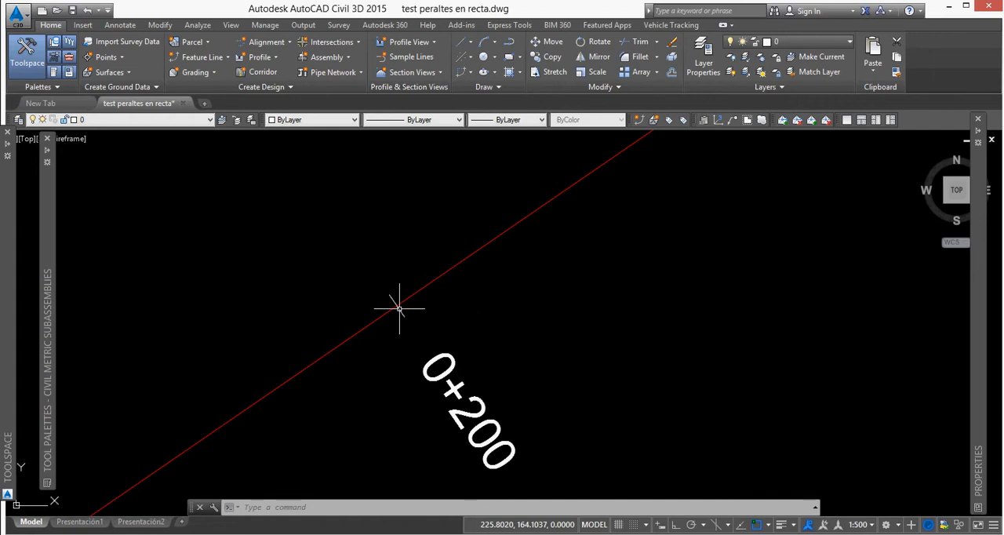
scroll(416, 271, "down", 3)
scroll(353, 337, "up", 1)
scroll(520, 242, "up", 2)
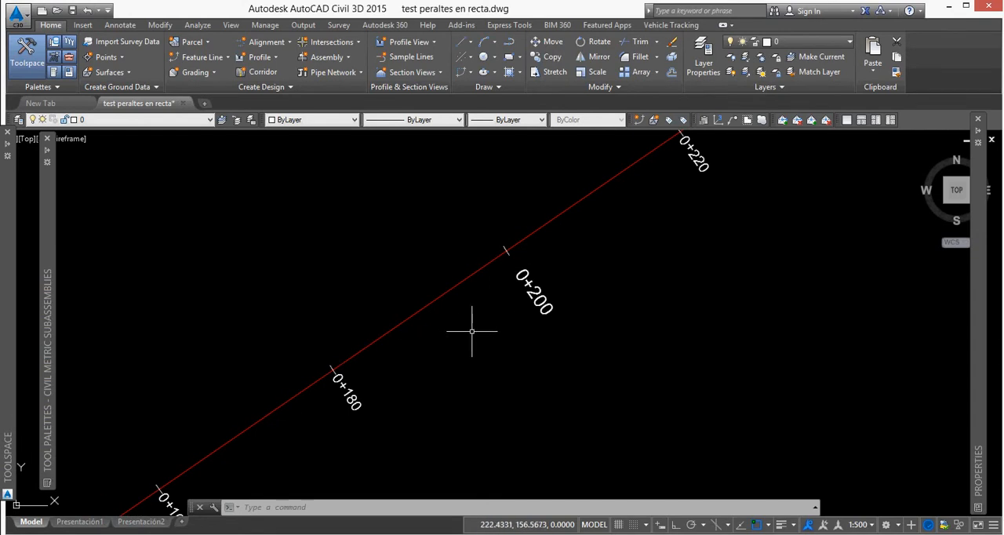
scroll(584, 268, "down", 6)
scroll(336, 369, "up", 4)
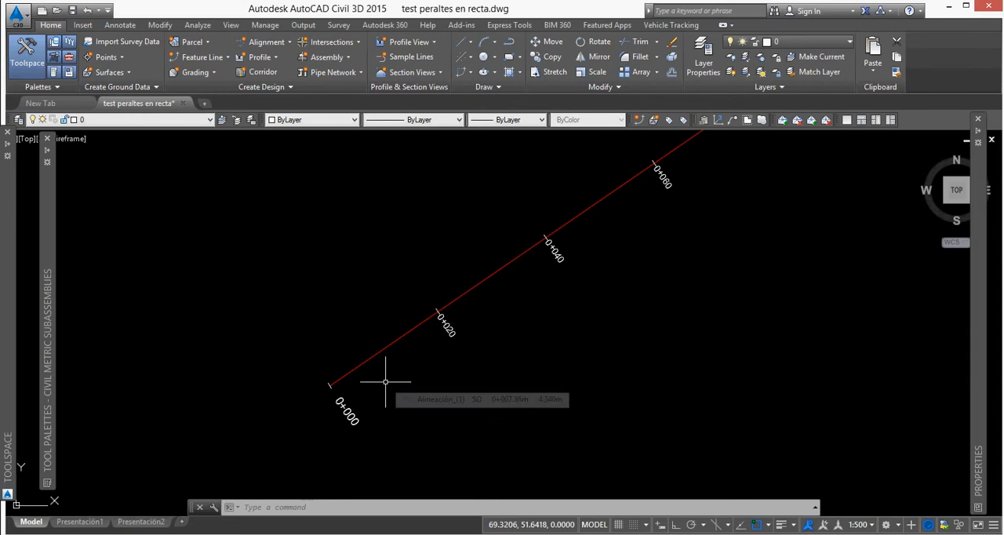
scroll(385, 382, "down", 2)
scroll(359, 407, "up", 6)
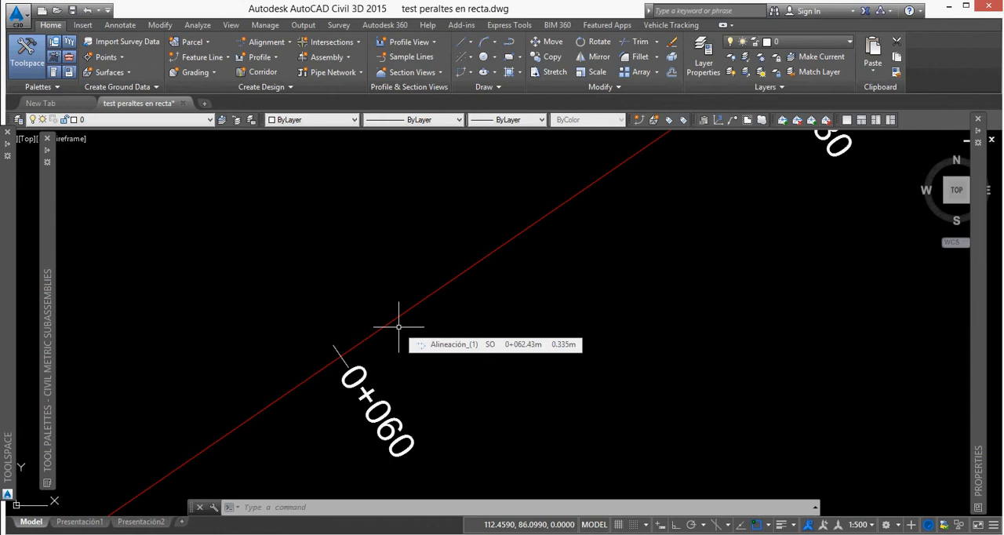
scroll(398, 326, "down", 6)
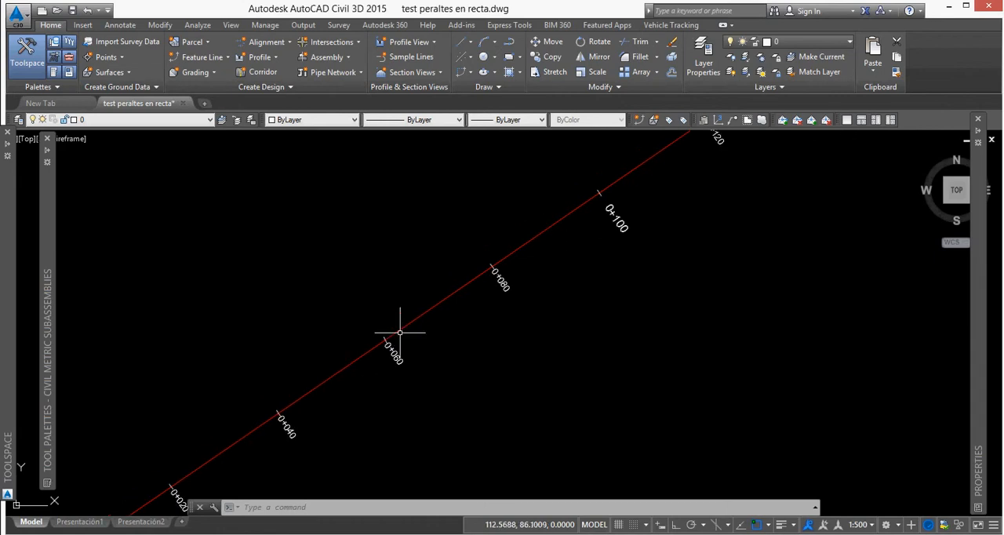
scroll(426, 327, "down", 4)
scroll(497, 324, "up", 4)
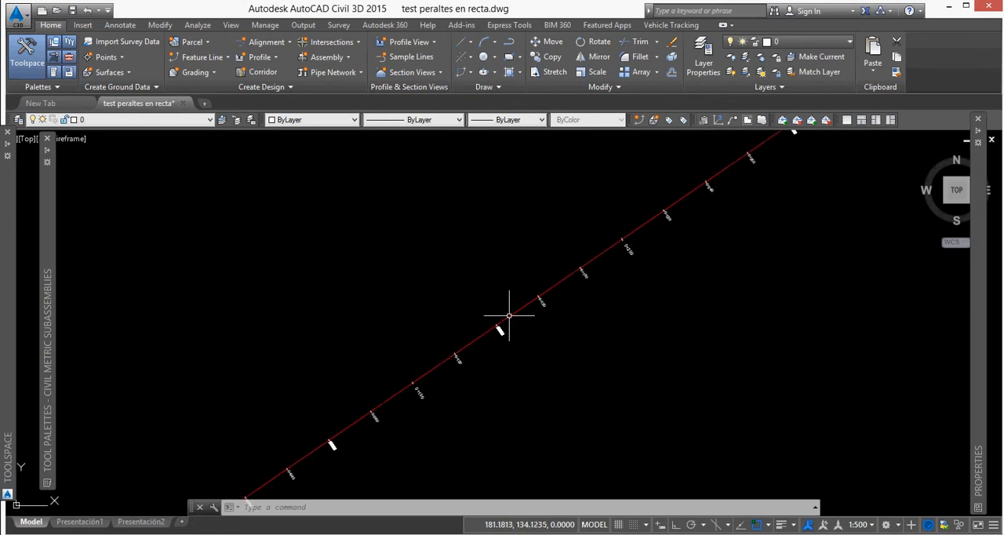
middle_click_drag(637, 265, 471, 351)
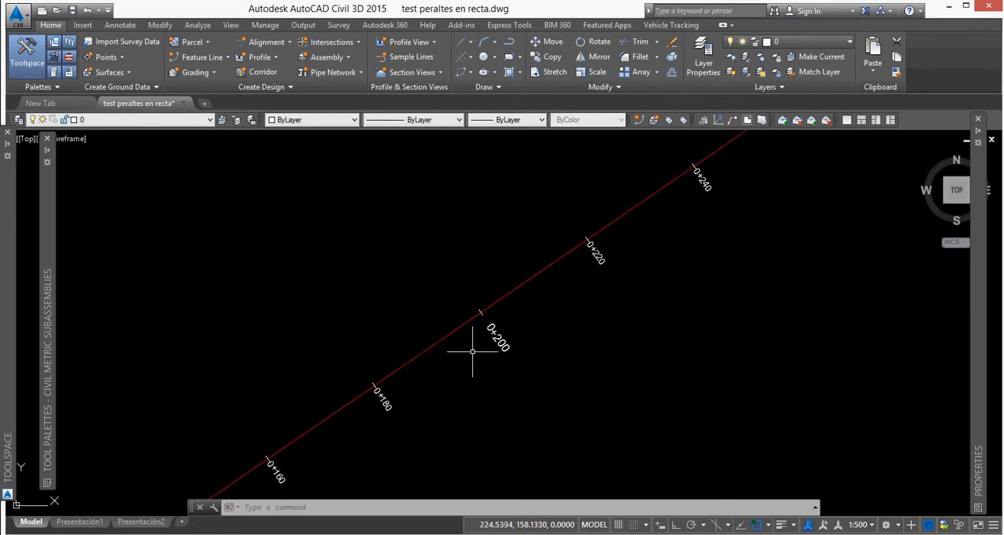
middle_click_drag(553, 263, 457, 332)
middle_click_drag(627, 269, 488, 359)
middle_click_drag(552, 259, 460, 354)
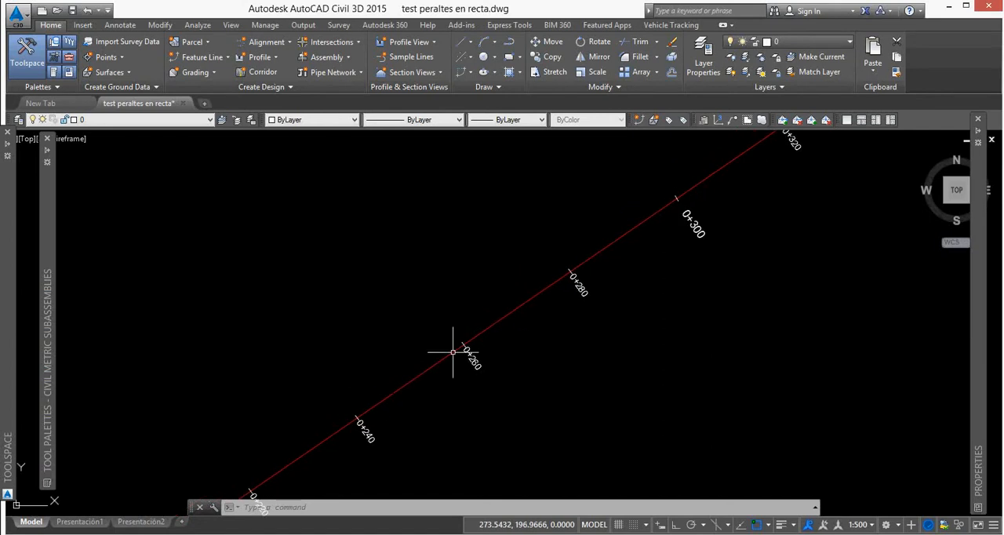
Create a user-defined superelevation curve from the alignment's straight segment, using the superelevation curve manager.
left_click(491, 330)
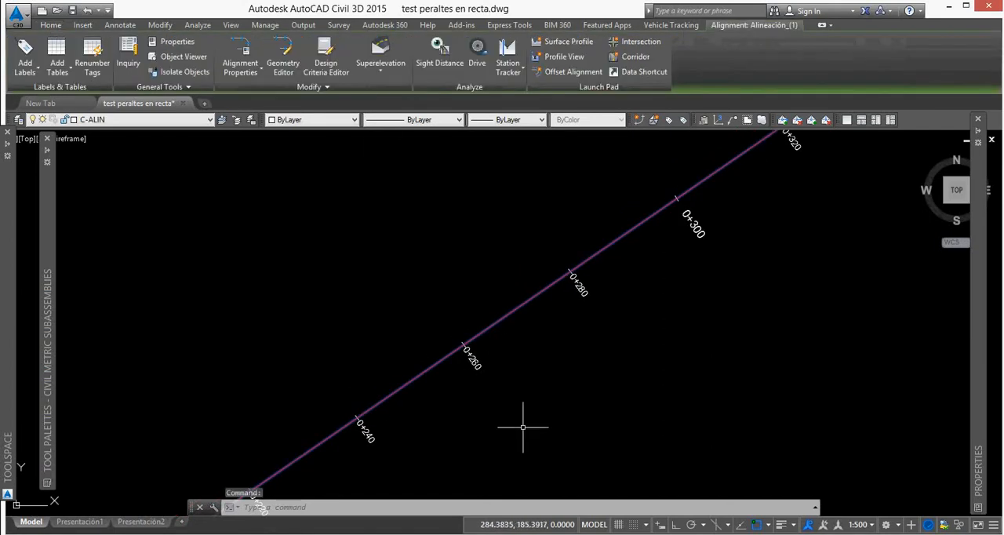
left_click(381, 68)
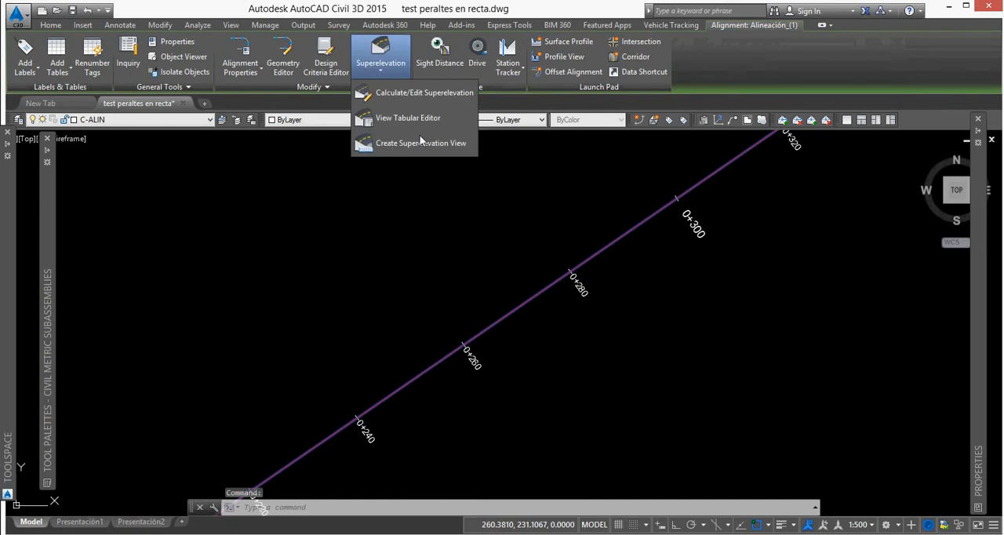
left_click(397, 93)
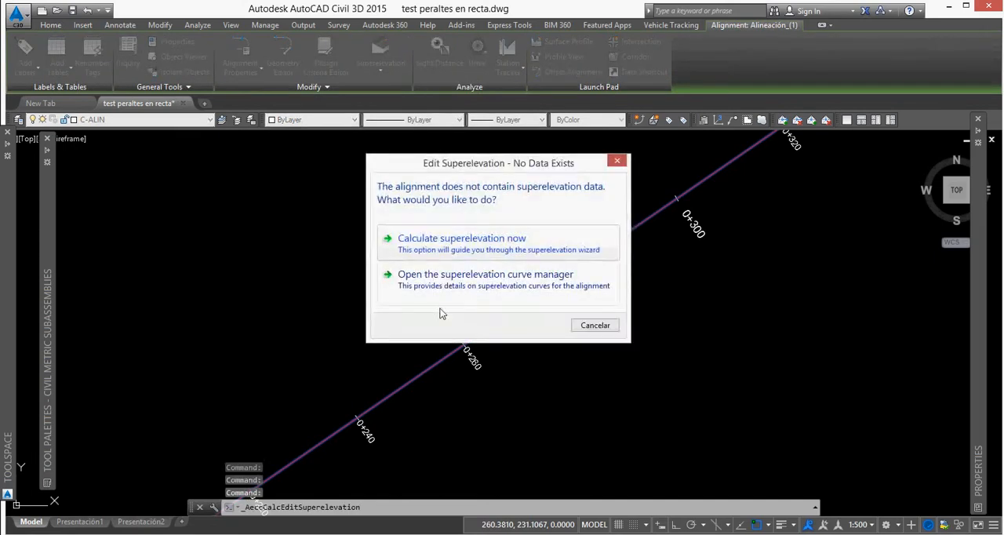
left_click(484, 277)
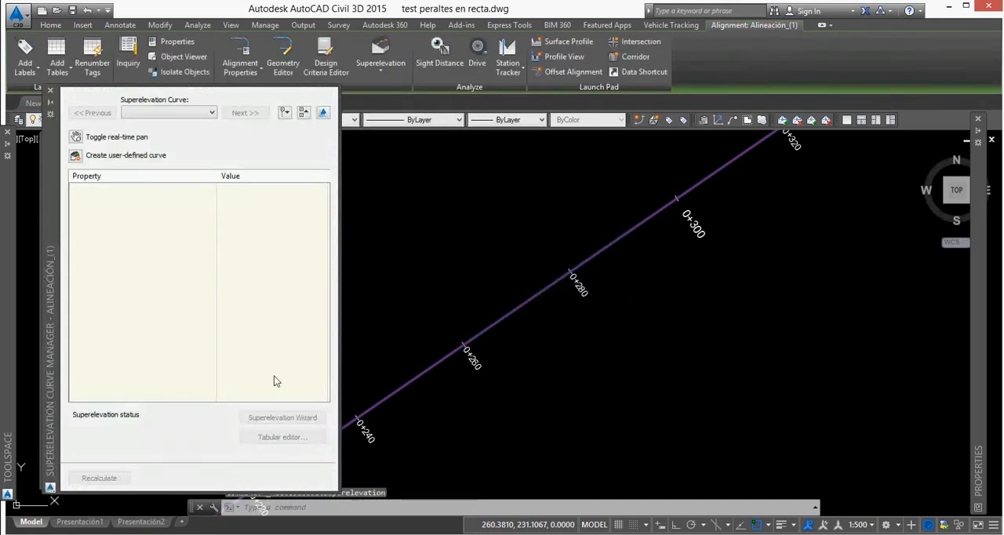
left_click(79, 155)
left_click(529, 301)
key("Return")
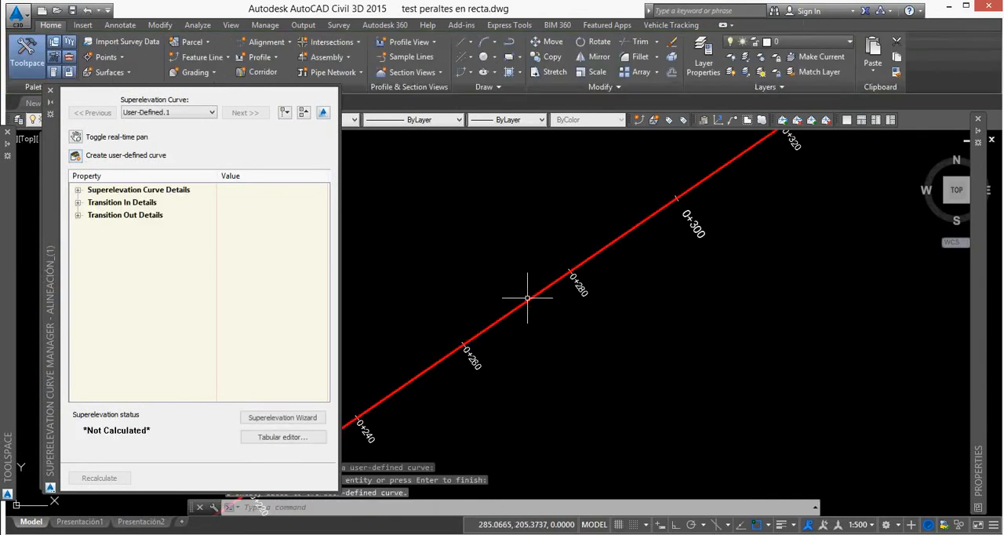
Add a manual station at 0 to the user-defined curve in the superelevation tabular editor and expand its transition in region.
left_click(283, 437)
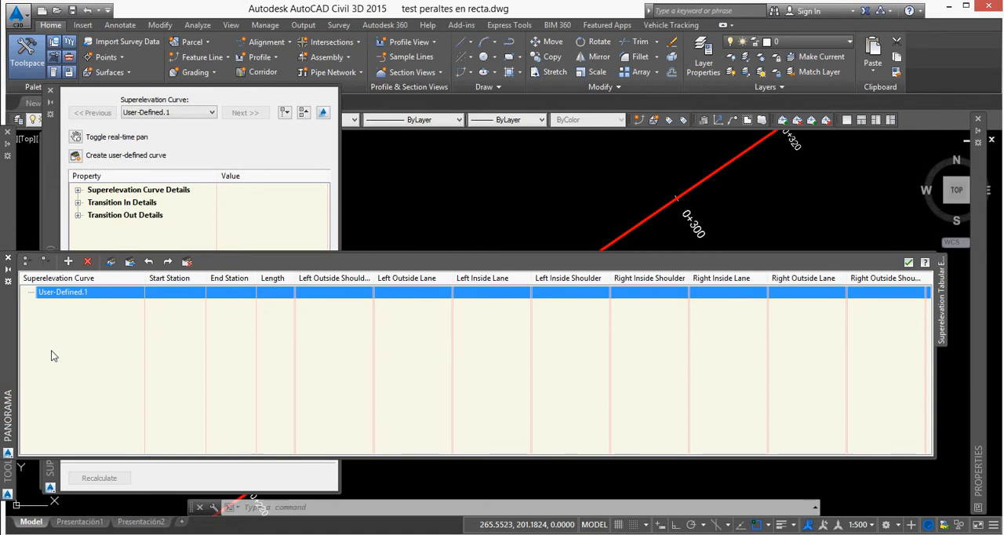
right_click(68, 295)
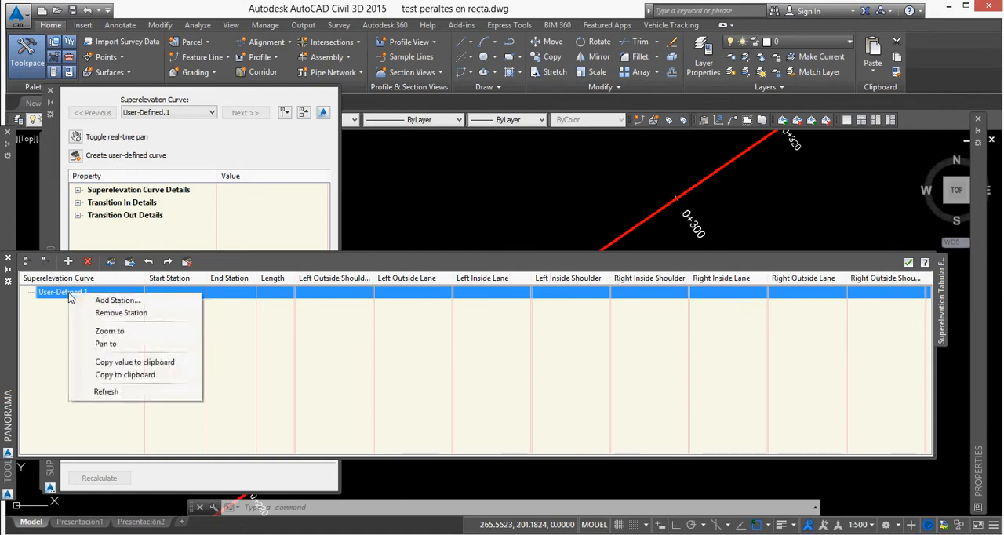
left_click(109, 300)
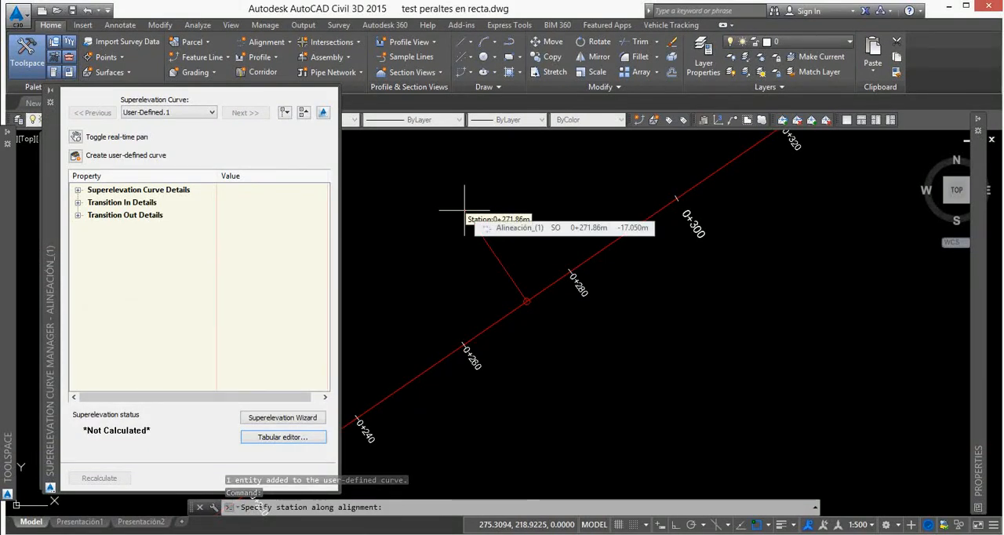
type("0")
key("Return")
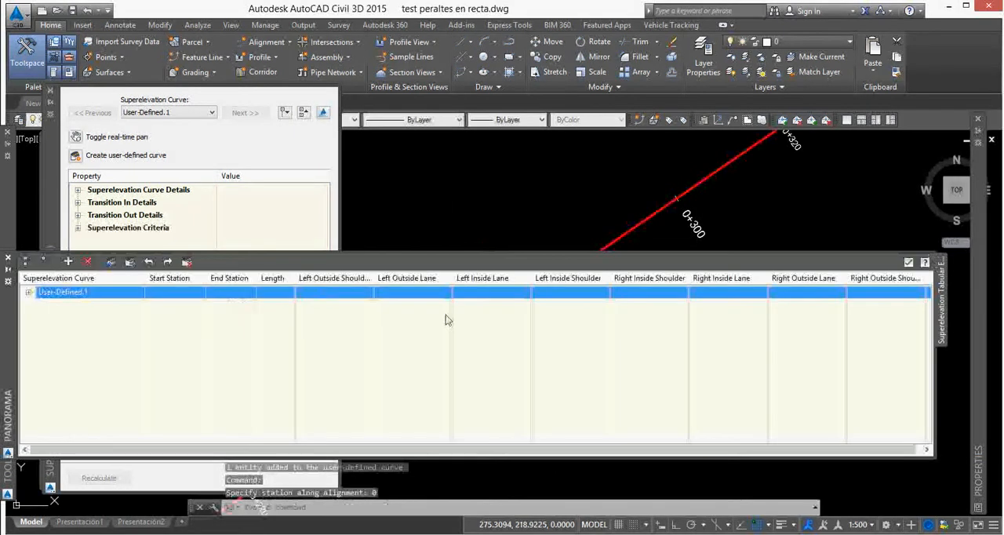
left_click(28, 292)
left_click(40, 304)
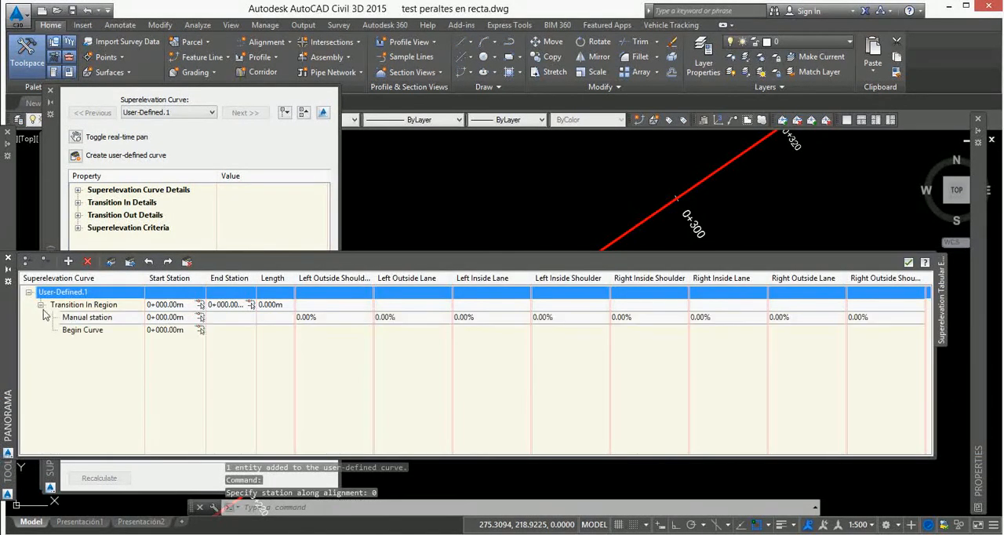
Set the Left Inside Lane and Right Outside Lane slopes to -4% for the manual station at 0+000.
double_click(495, 320)
type("-2")
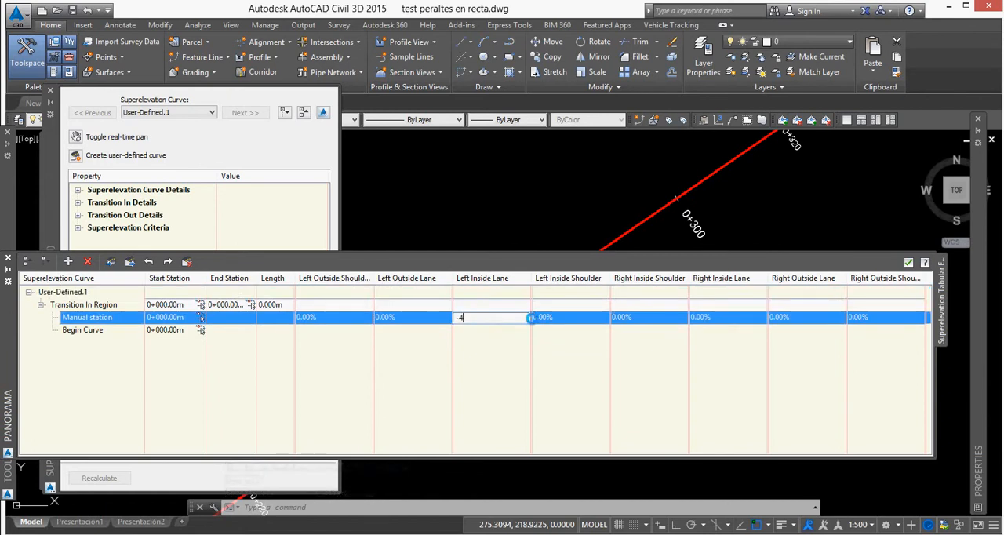
key("Return")
double_click(527, 323)
type("-4")
key("Return")
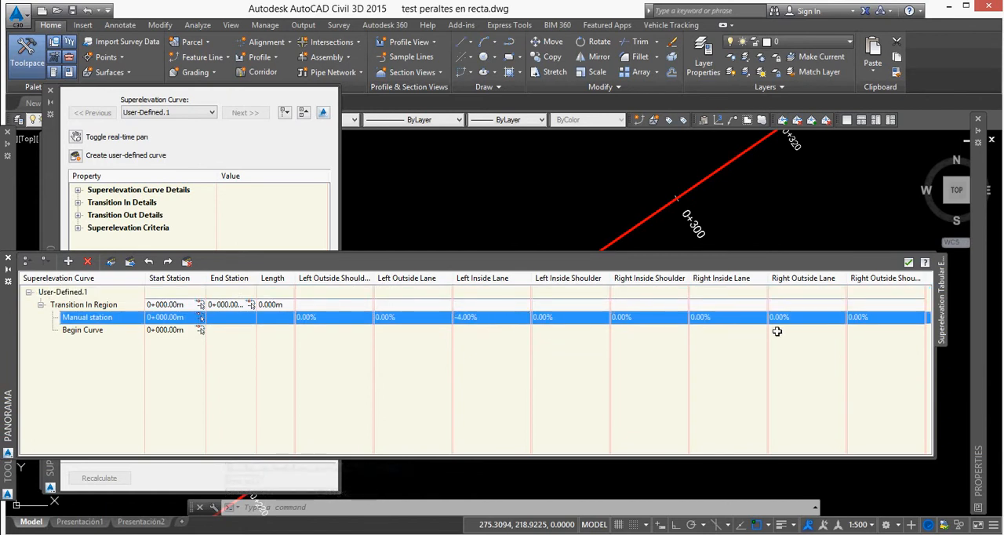
double_click(825, 323)
type("-4")
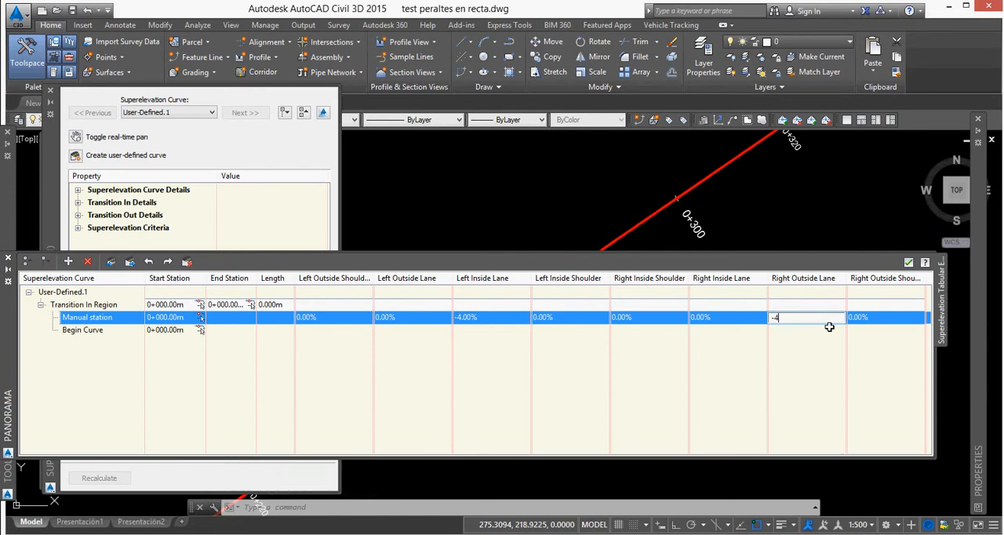
key("Return")
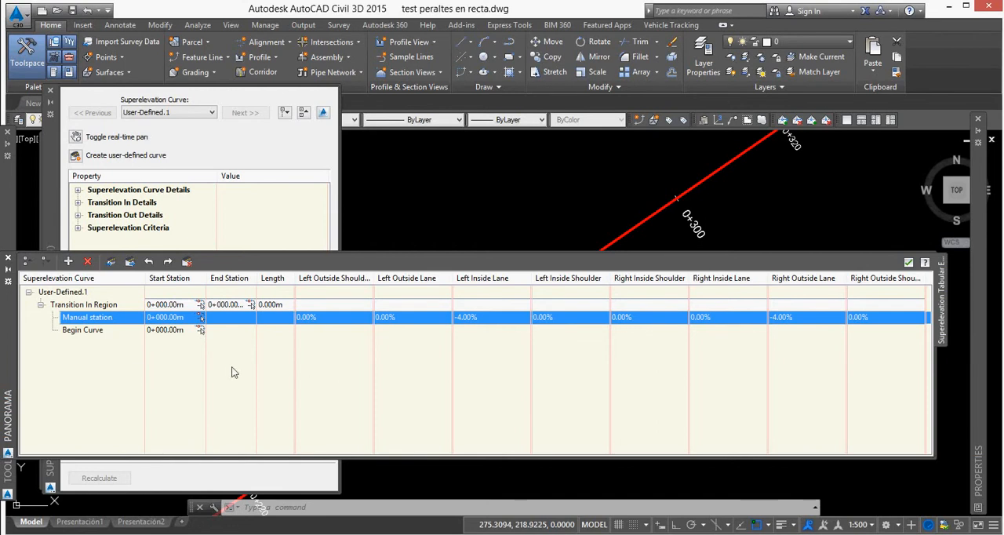
Add a second manual station at 170 along the alignment to the user-defined curve.
right_click(115, 320)
left_click(156, 328)
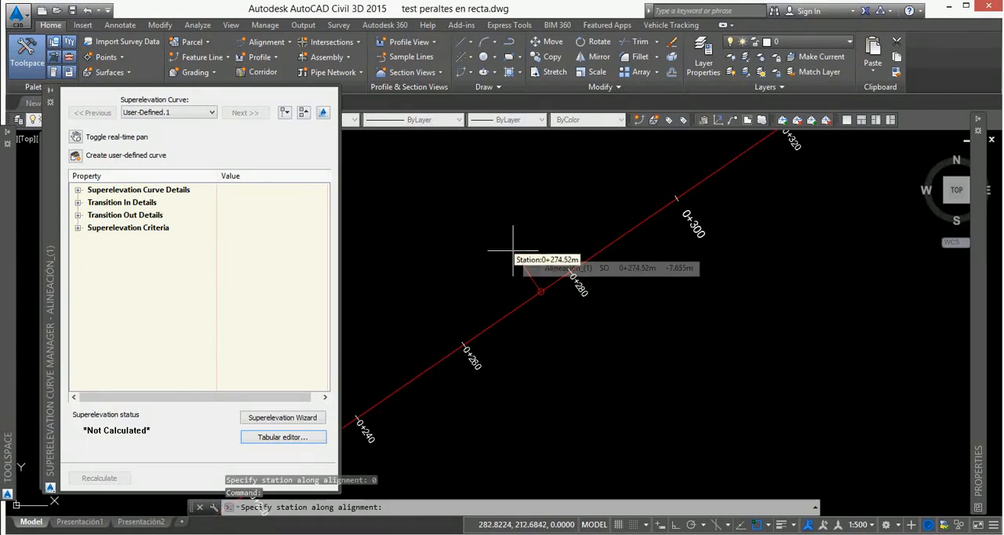
type("170")
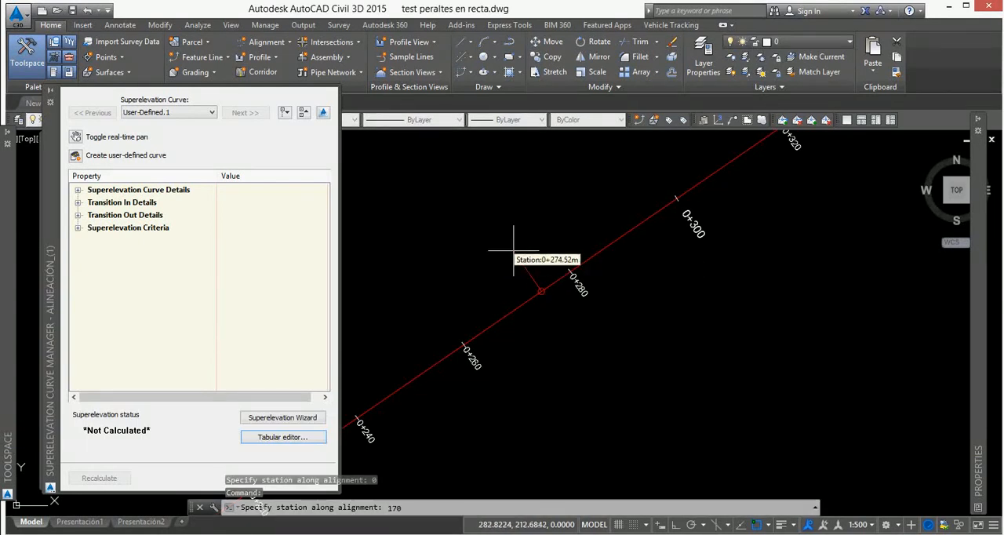
key("Return")
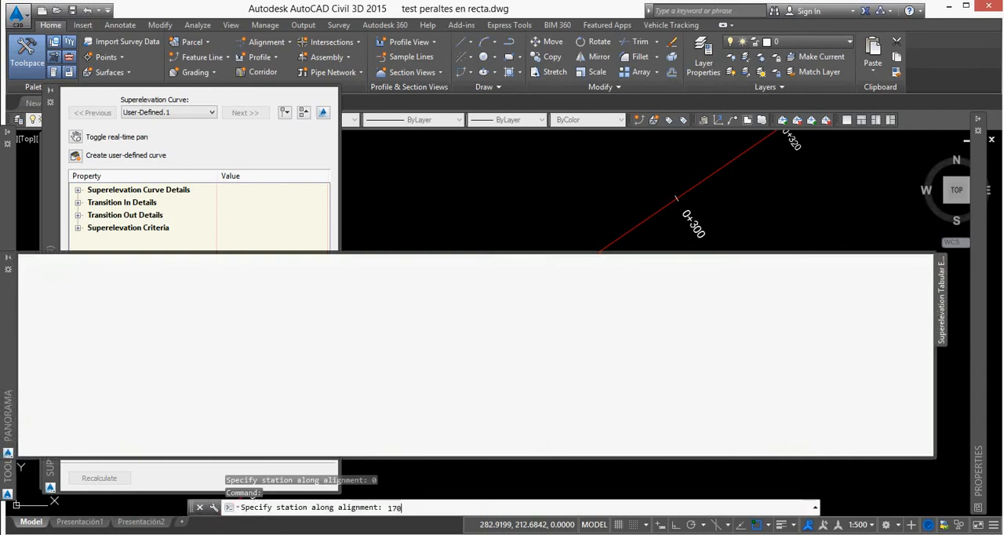
key("Return")
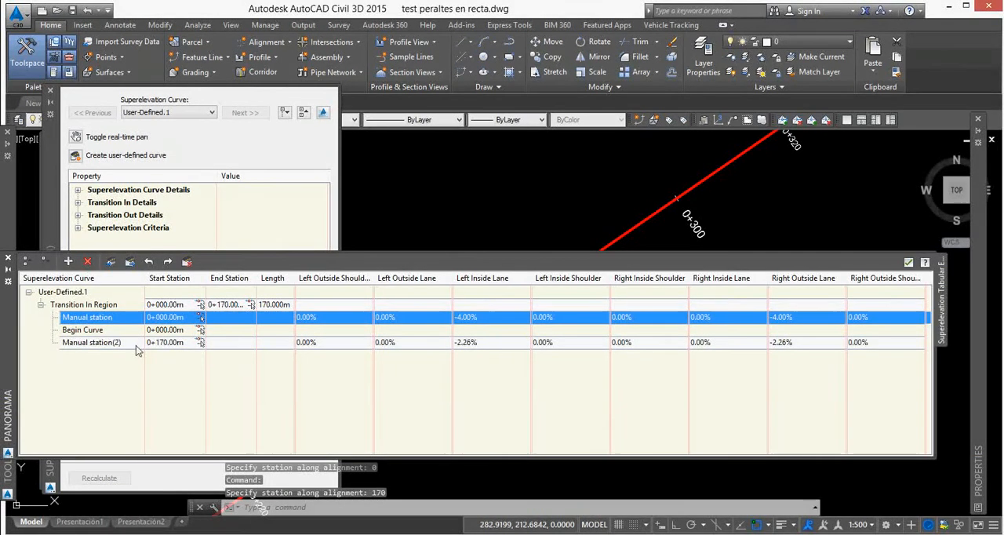
Set the Left Inside Lane and Right Outside Lane slopes to -4% for the manual station at 0+170.
double_click(473, 342)
type("-")
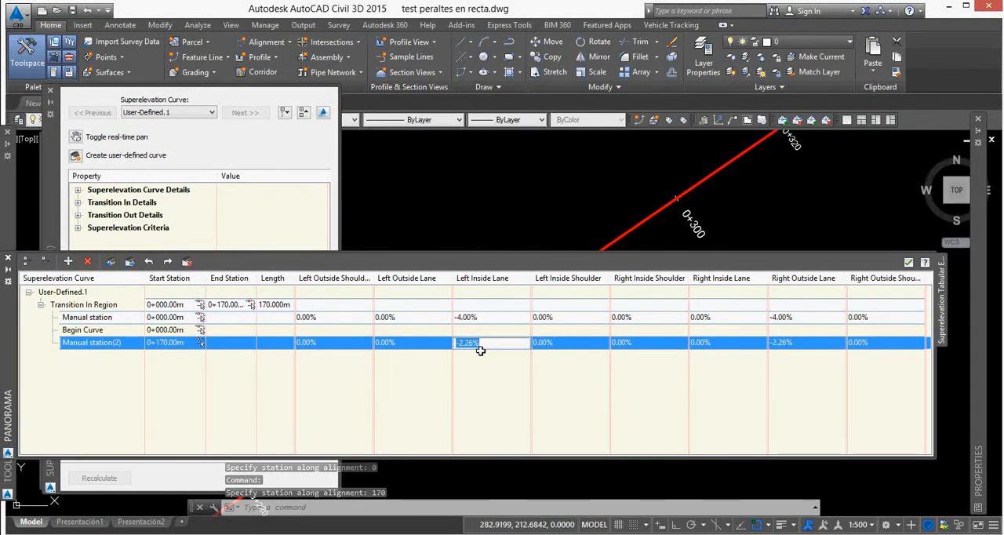
type("2")
key("Return")
double_click(480, 348)
type("-2")
key("Return")
double_click(515, 349)
type("-4")
key("Return")
double_click(812, 350)
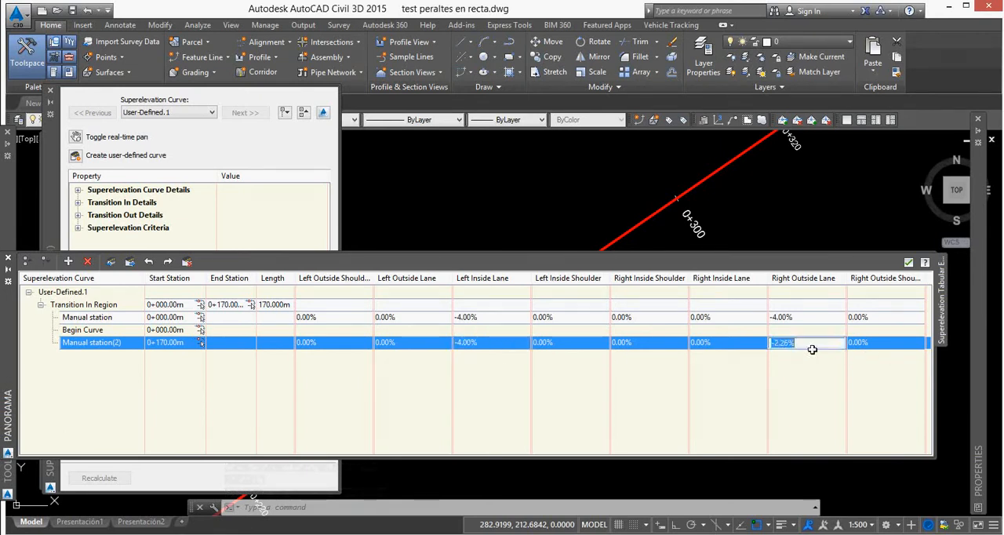
type("-4")
key("Return")
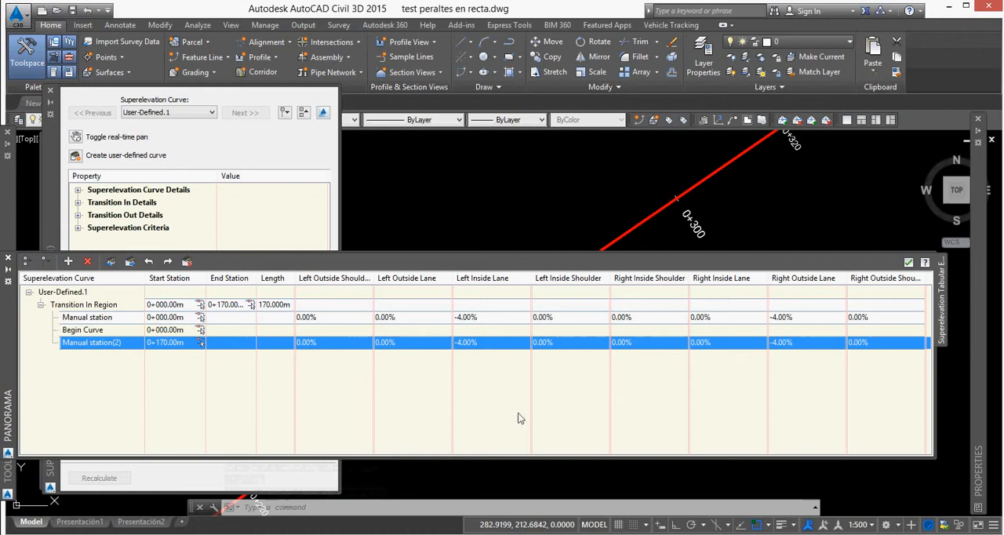
Add another manual station at 200 along the alignment to the user-defined curve.
right_click(128, 351)
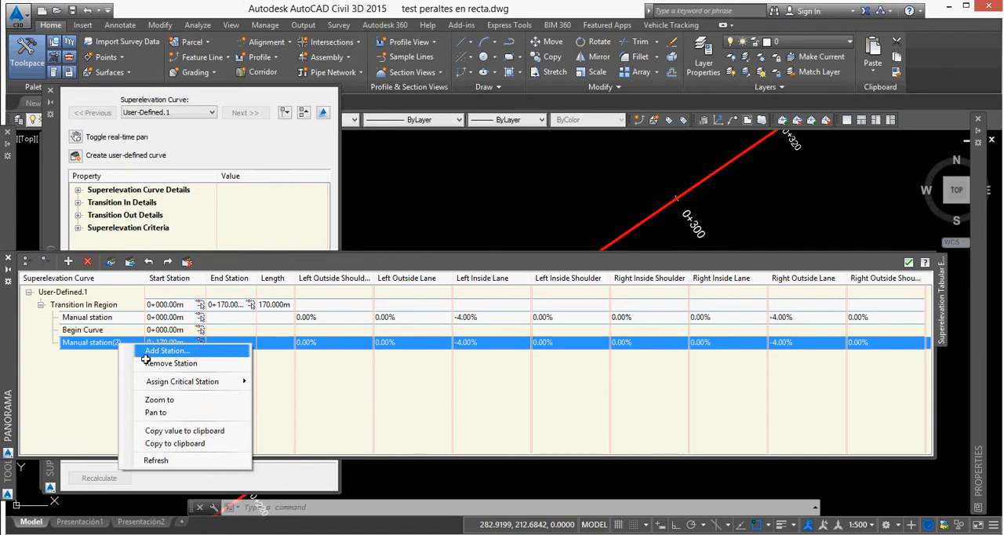
left_click(145, 357)
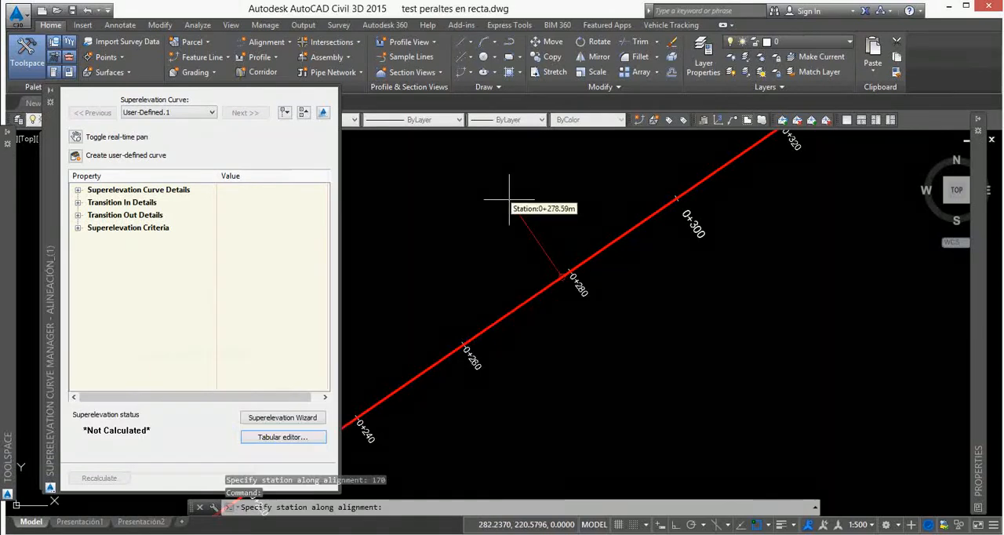
type("200")
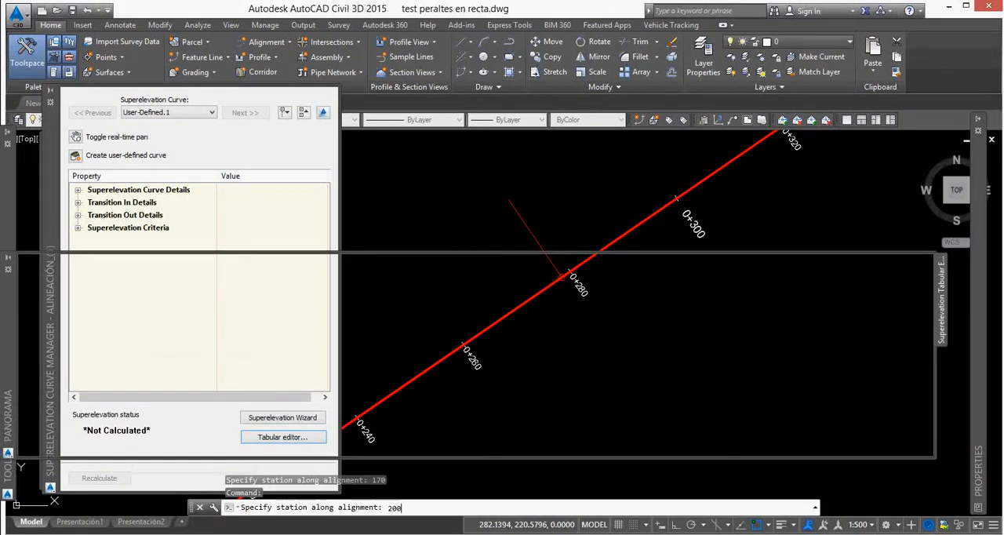
key("Return")
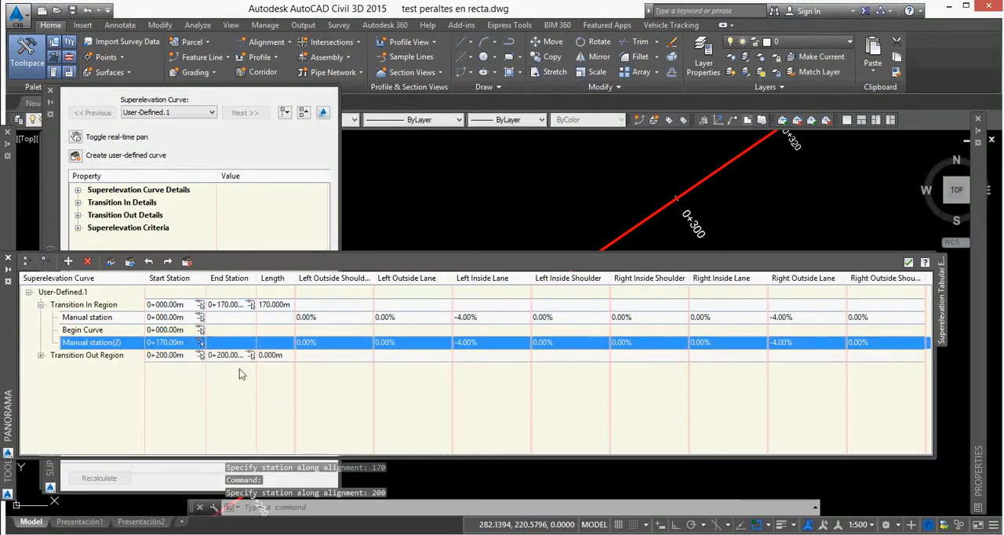
Set the manual station at 0+200 to -3% for the Left Inside Lane and -2% for the Right Outside Lane.
left_click(41, 354)
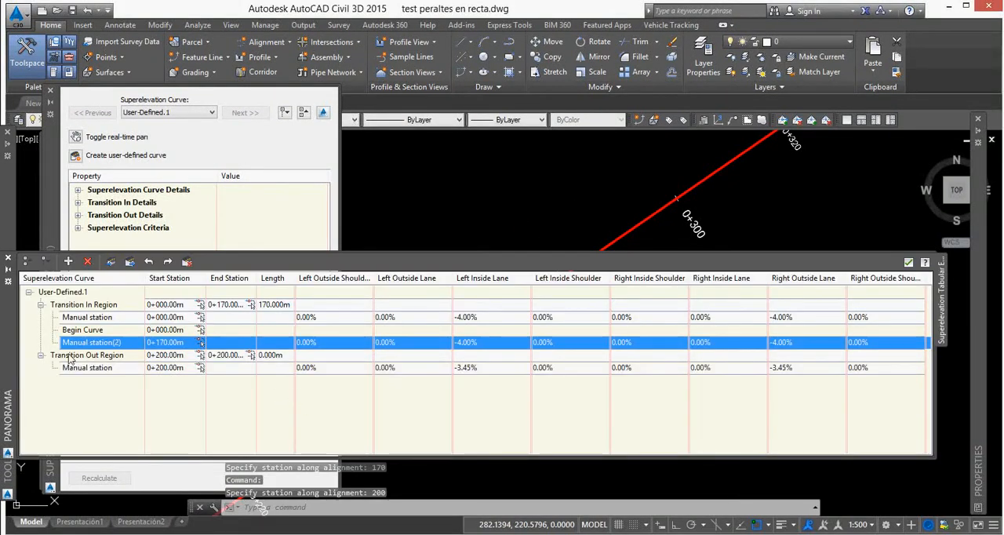
double_click(499, 369)
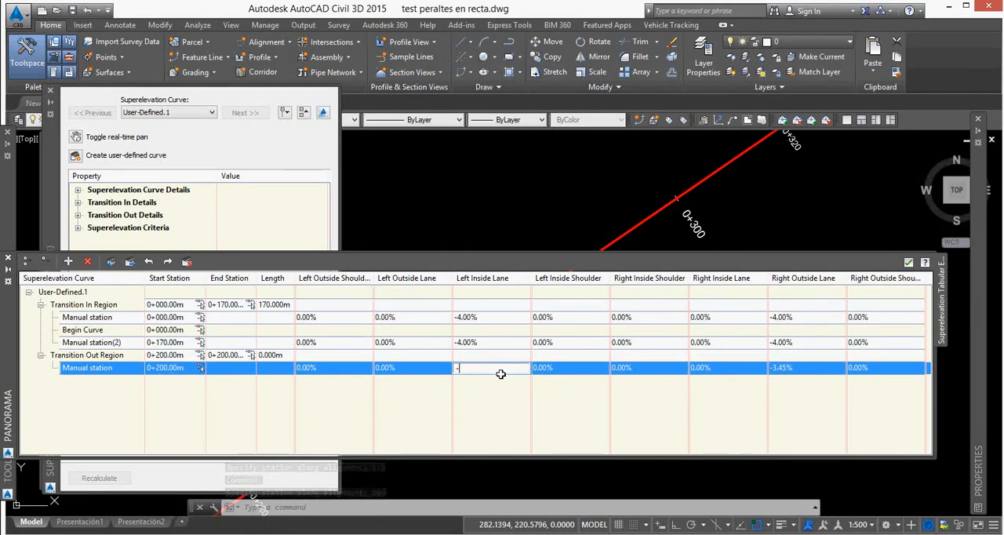
type("-3")
key("Return")
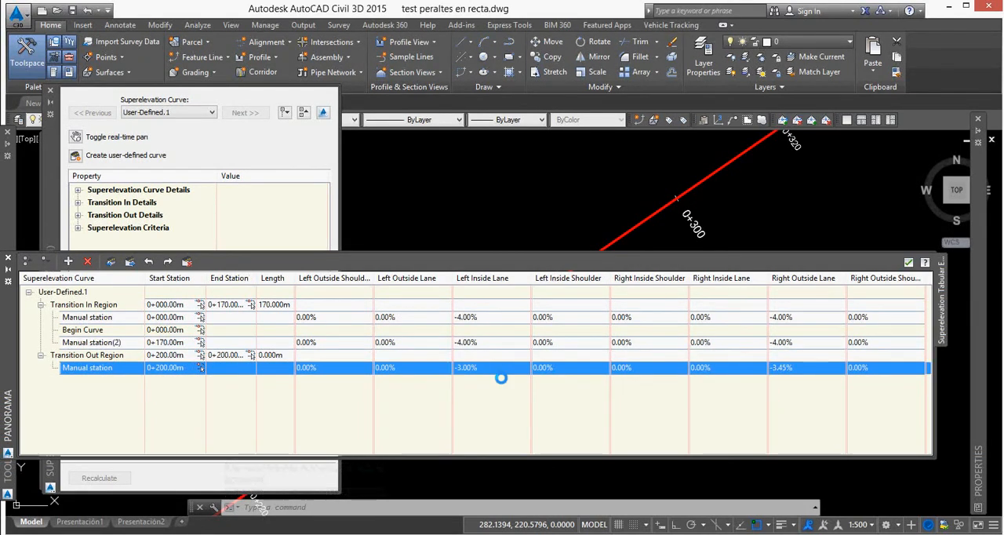
left_click(801, 368)
type("-2")
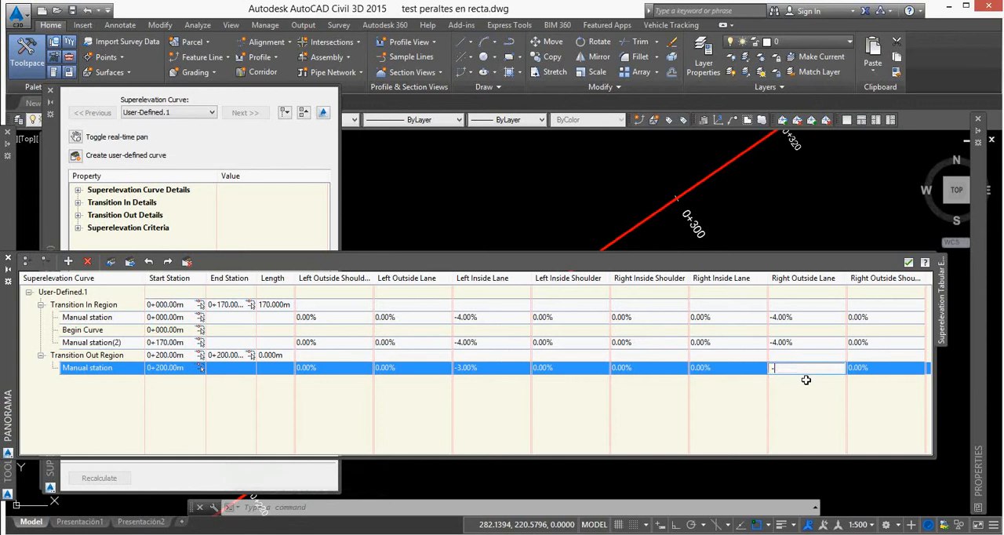
key("Return")
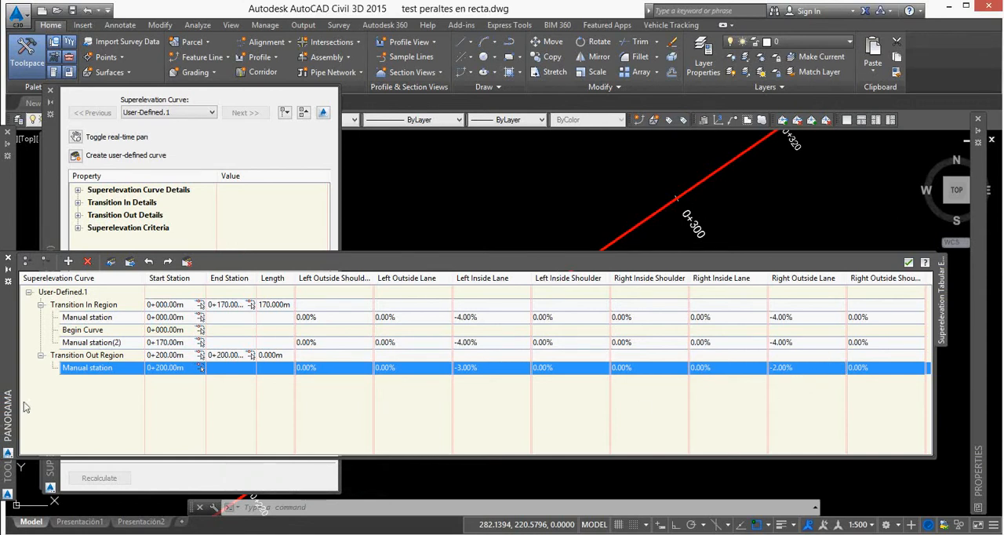
Add a second manual station to the Transition Out Region at 230 along the alignment.
right_click(103, 379)
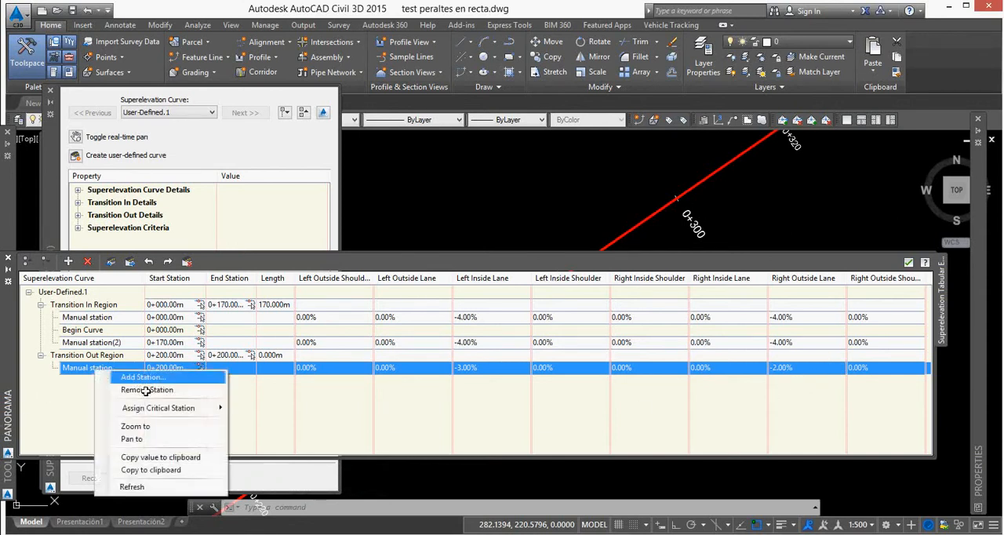
left_click(137, 380)
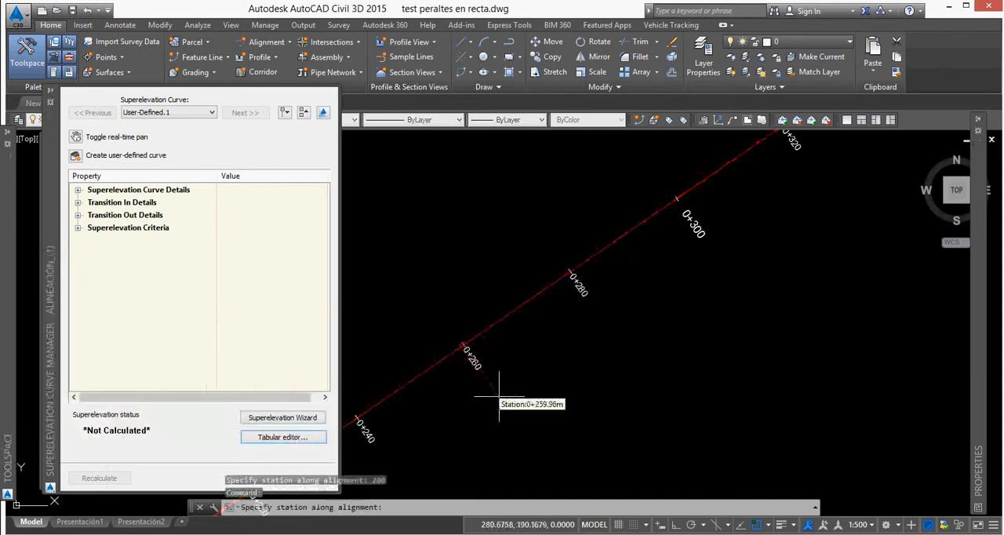
type("230")
key("Return")
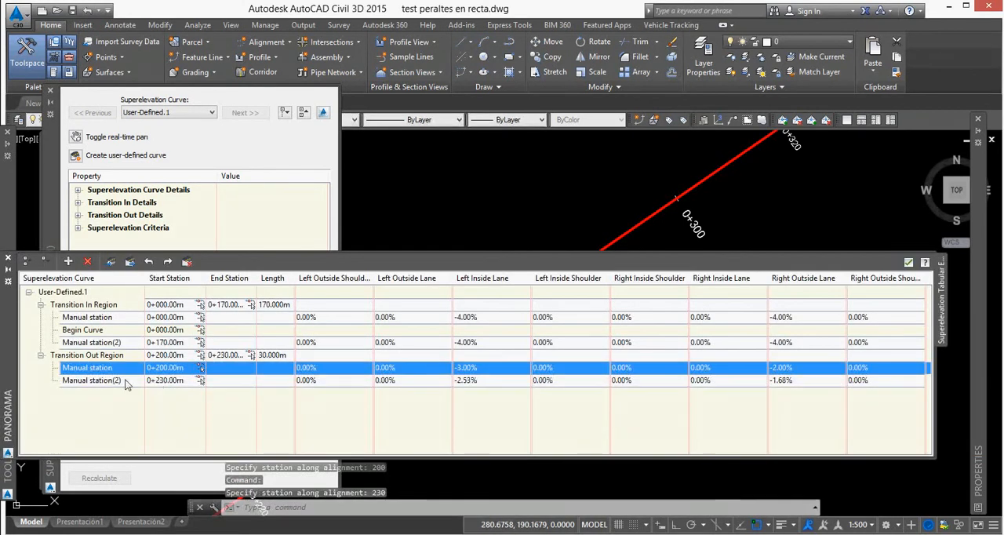
Add a third manual station to the Transition Out Region at the alignment's end point, 0+389.75.
left_click(108, 380)
right_click(109, 380)
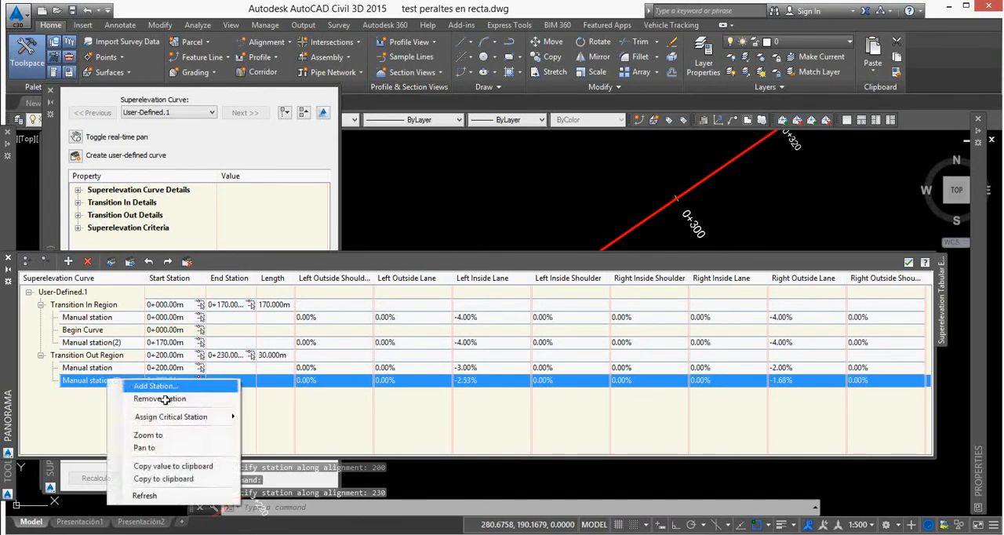
left_click(162, 389)
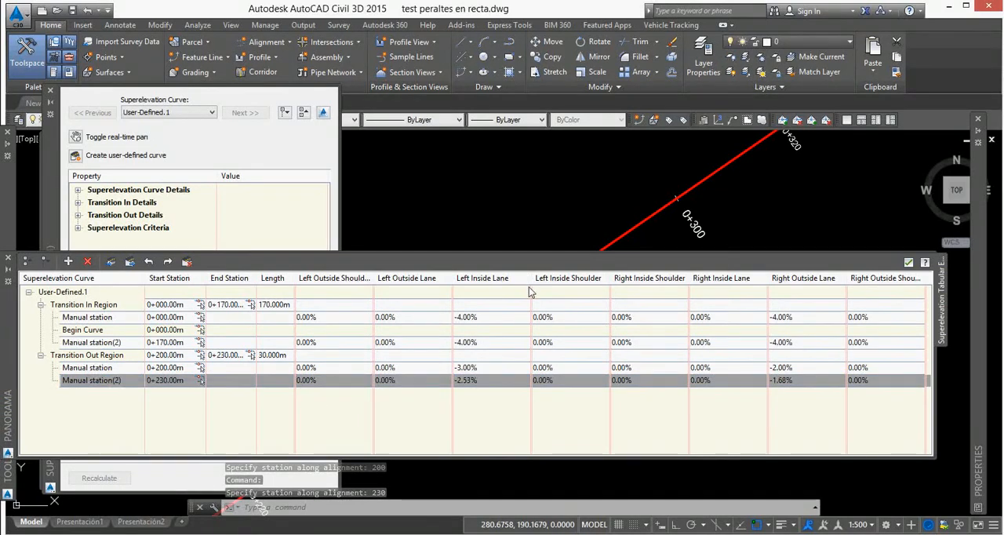
scroll(534, 292, "down", 6)
scroll(667, 230, "up", 10)
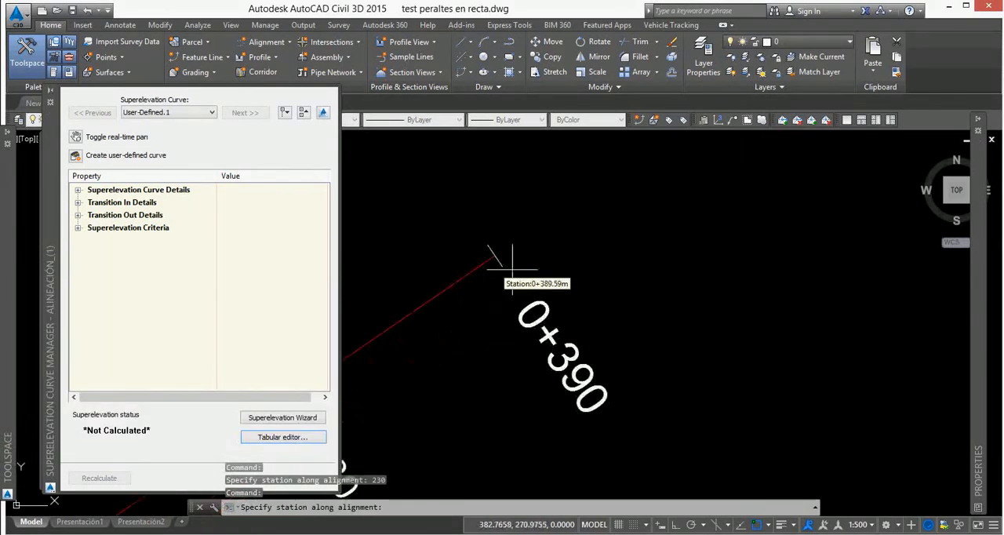
left_click(492, 268)
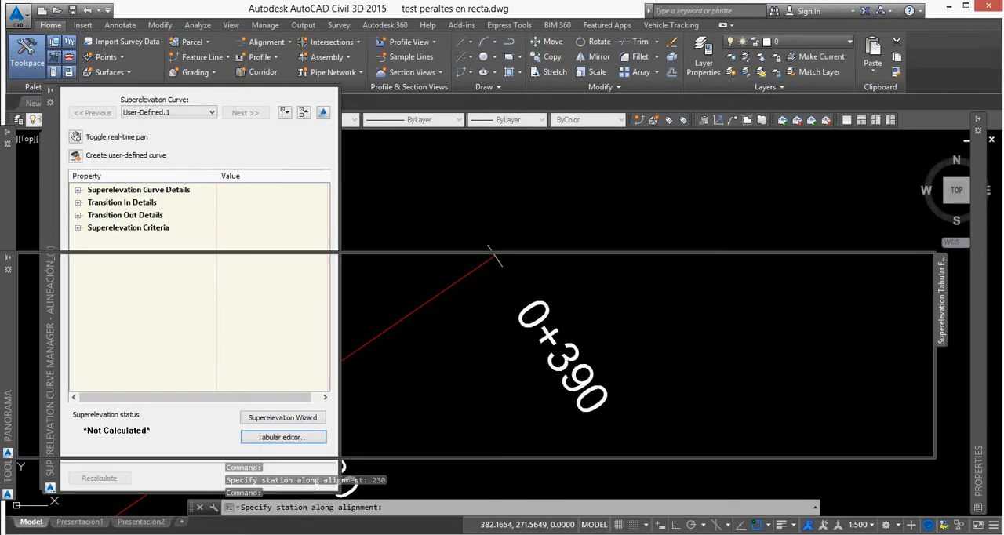
left_click(493, 252)
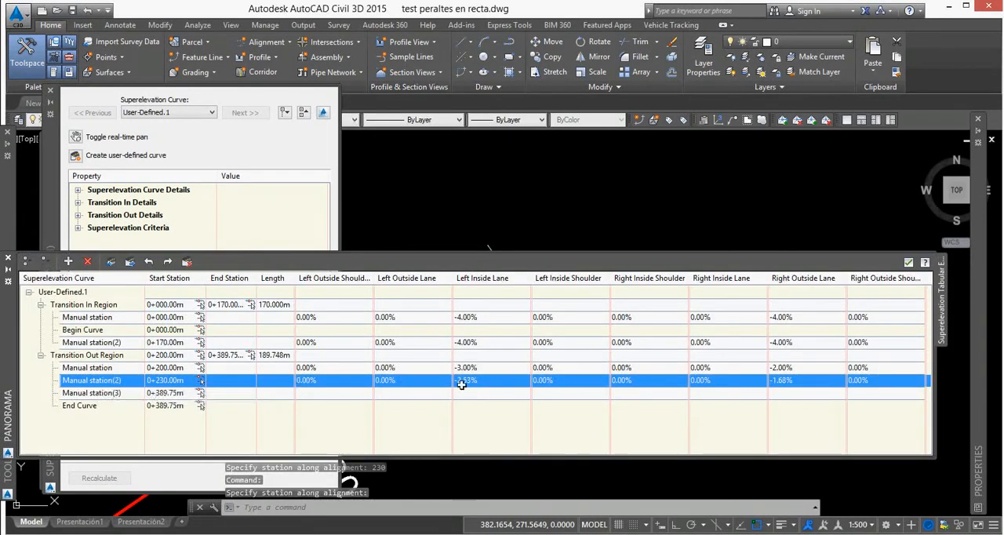
Set the Left Inside Lane and Right Outside Lane slopes to -4% for the manual station at 0+230.
left_click(504, 388)
type("-4")
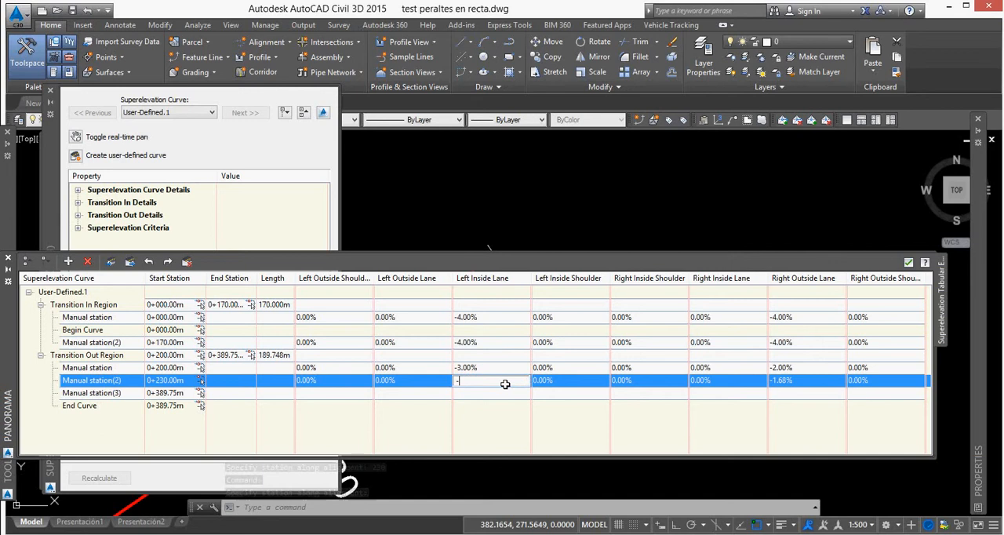
key("Return")
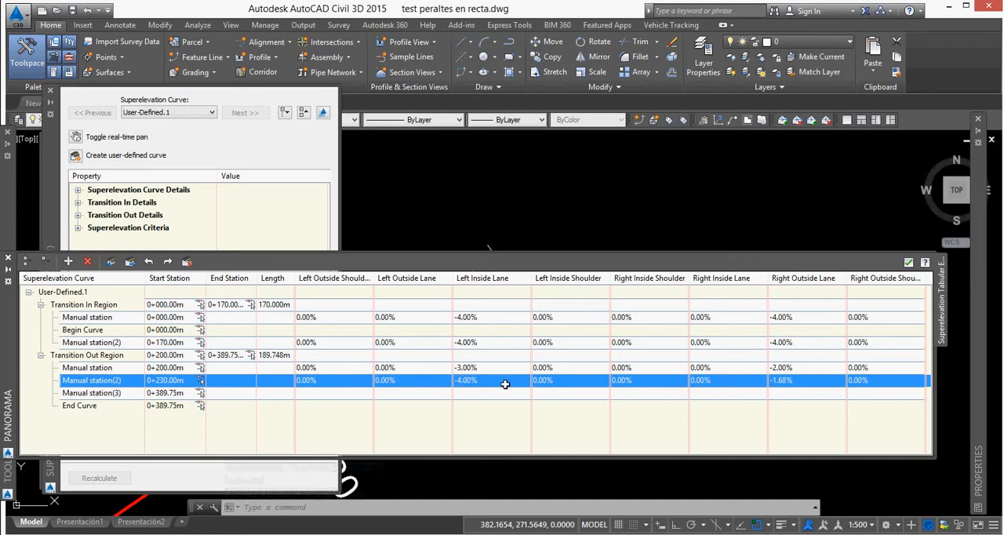
left_click(822, 388)
type("-4")
key("Return")
Set the Left Inside Lane and Right Outside Lane slopes to -4% for the manual station at 0+389.75.
left_click(477, 399)
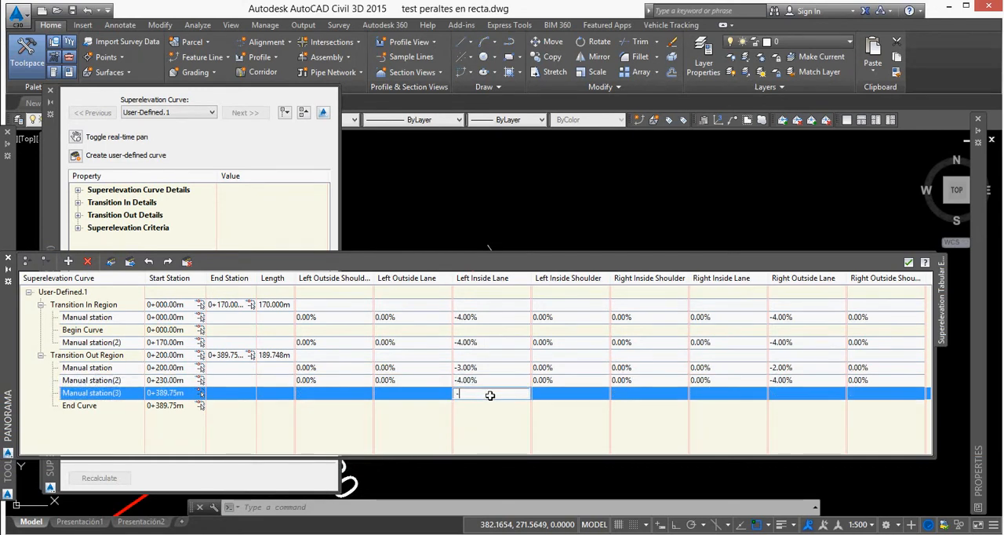
type("-4")
key("Return")
left_click(820, 397)
type("-4")
key("Return")
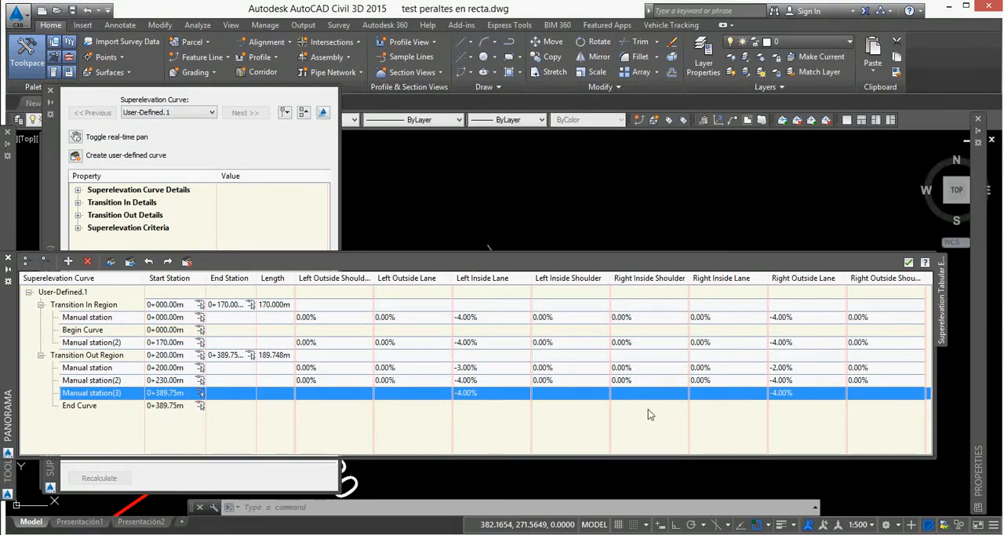
Accept the edits in the superelevation tabular editor and close the Superelevation Curve Manager.
left_click(909, 262)
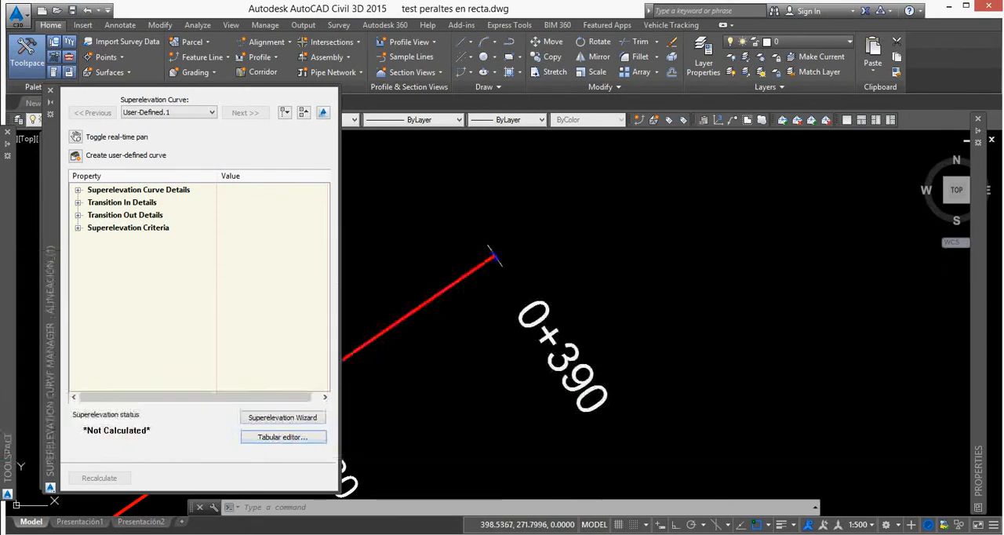
left_click(50, 91)
scroll(492, 265, "down", 8)
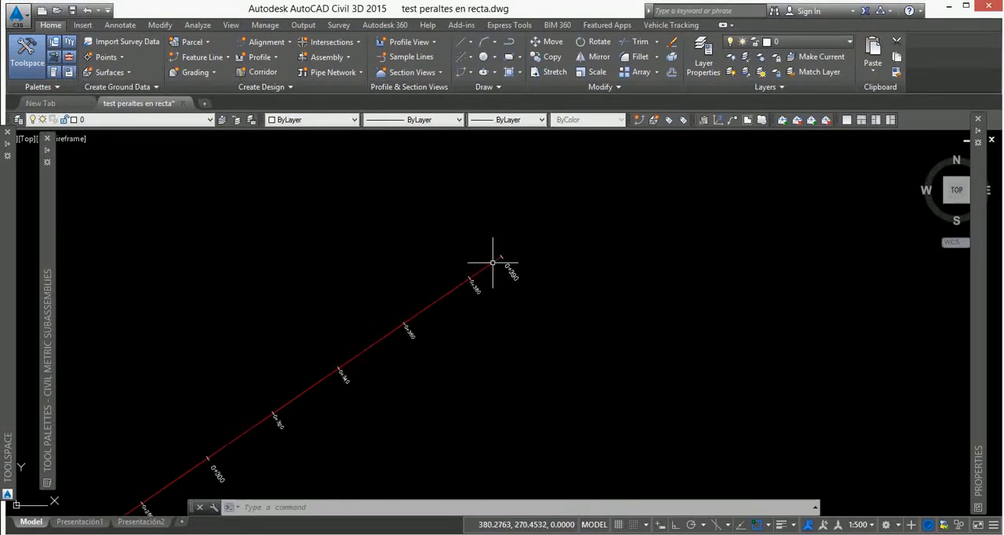
scroll(483, 282, "down", 2)
scroll(483, 284, "up", 2)
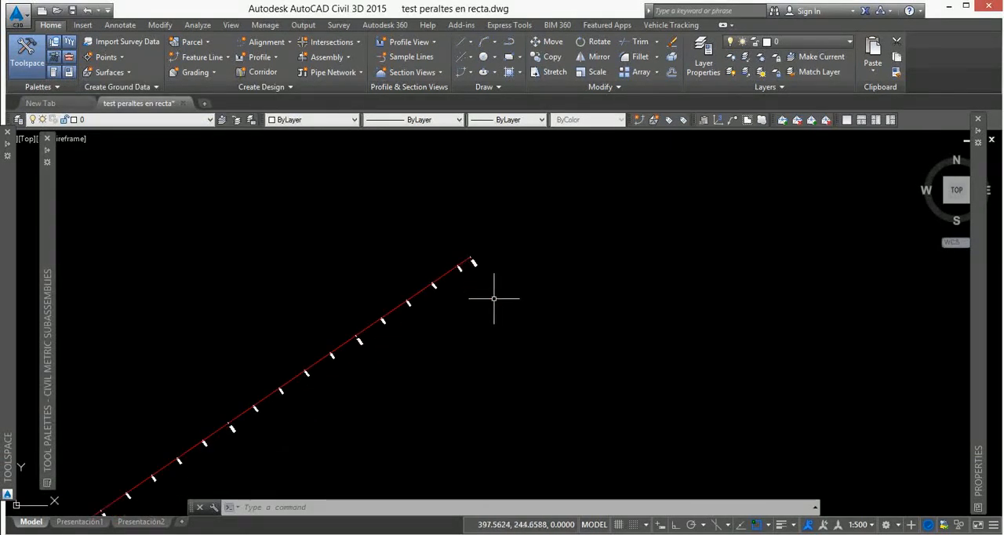
middle_click_drag(514, 251, 385, 280)
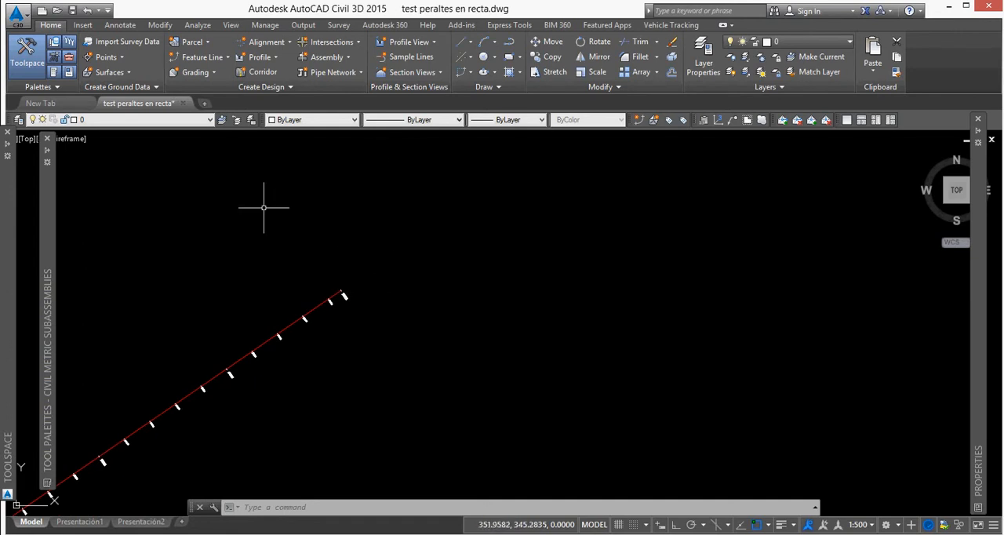
Start a superelevation view for the alignment, hiding both inside lanes and all shoulders so only the two outside lanes are displayed.
left_click(320, 306)
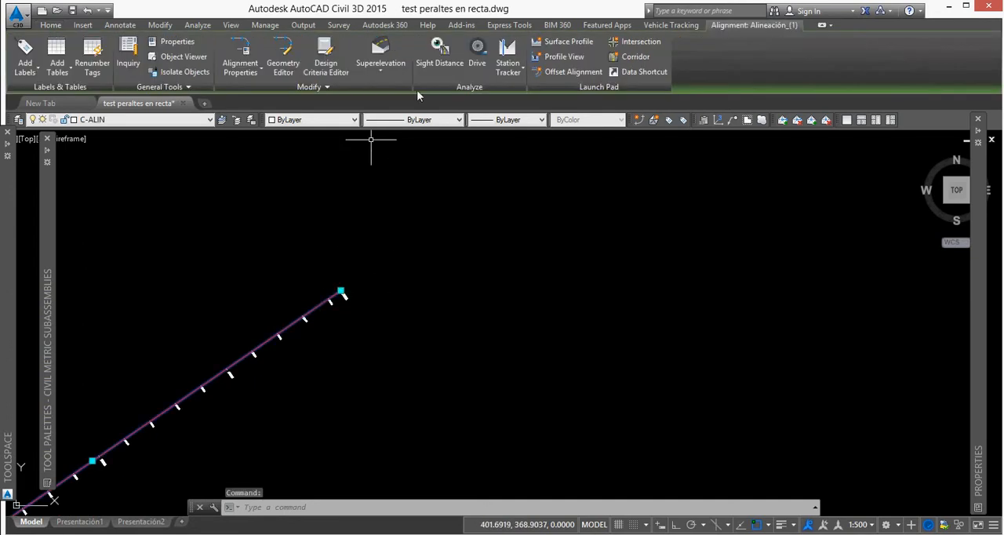
left_click(383, 72)
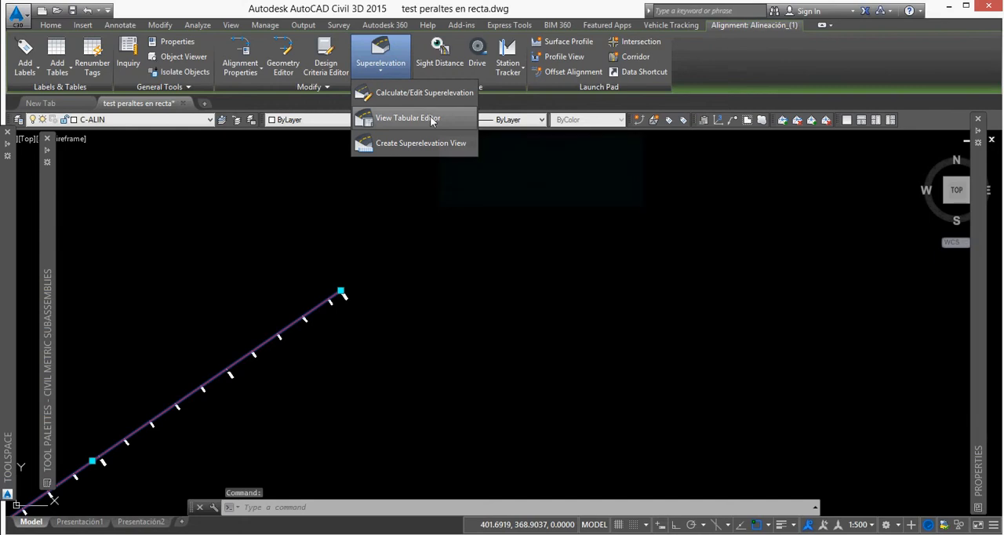
left_click(405, 145)
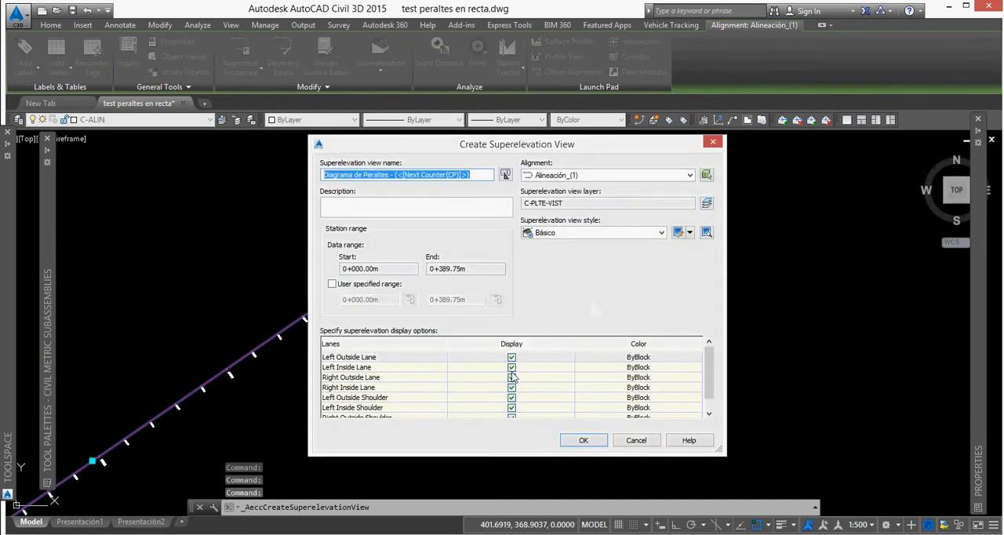
left_click(510, 367)
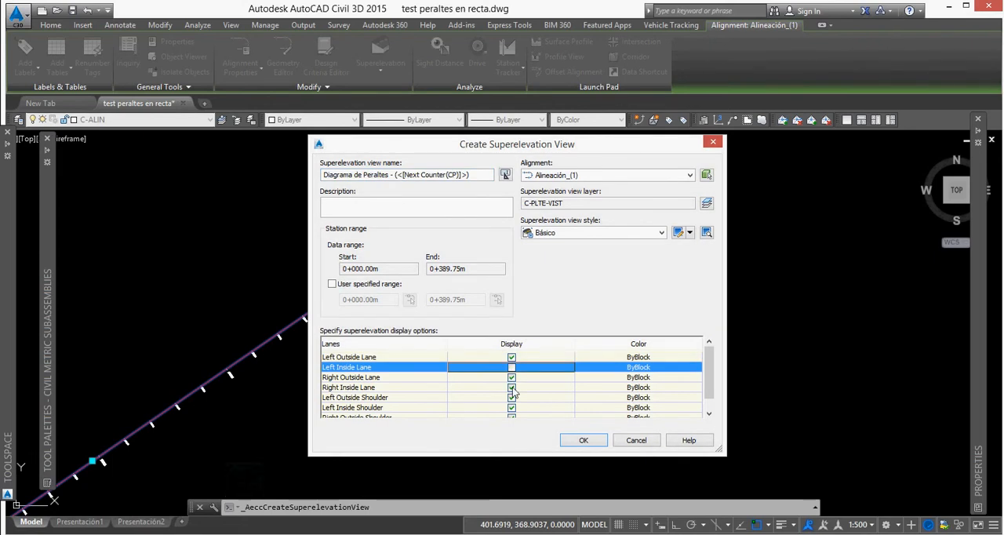
left_click(512, 388)
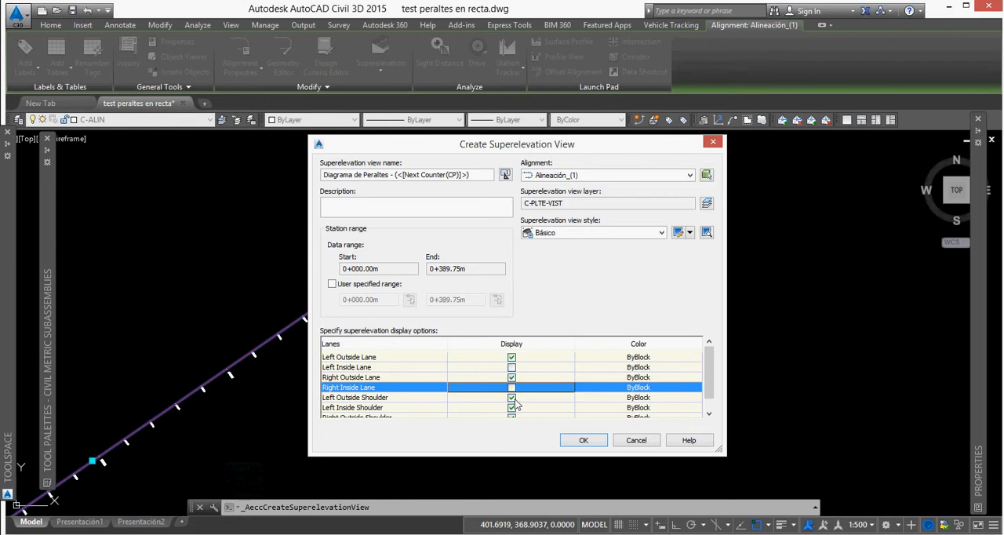
left_click(513, 398)
left_click(512, 408)
scroll(513, 409, "down", 1)
left_click(512, 404)
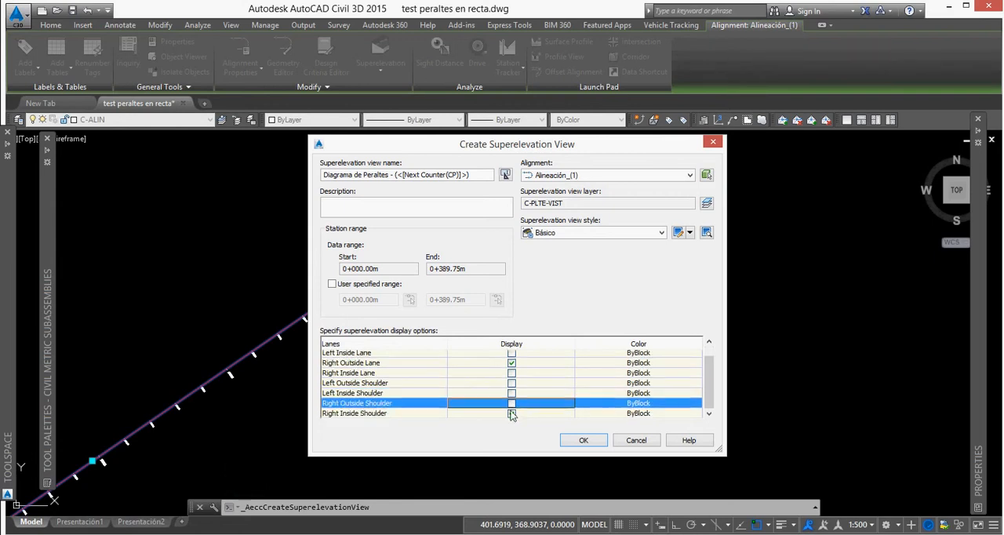
left_click(512, 412)
scroll(538, 365, "up", 1)
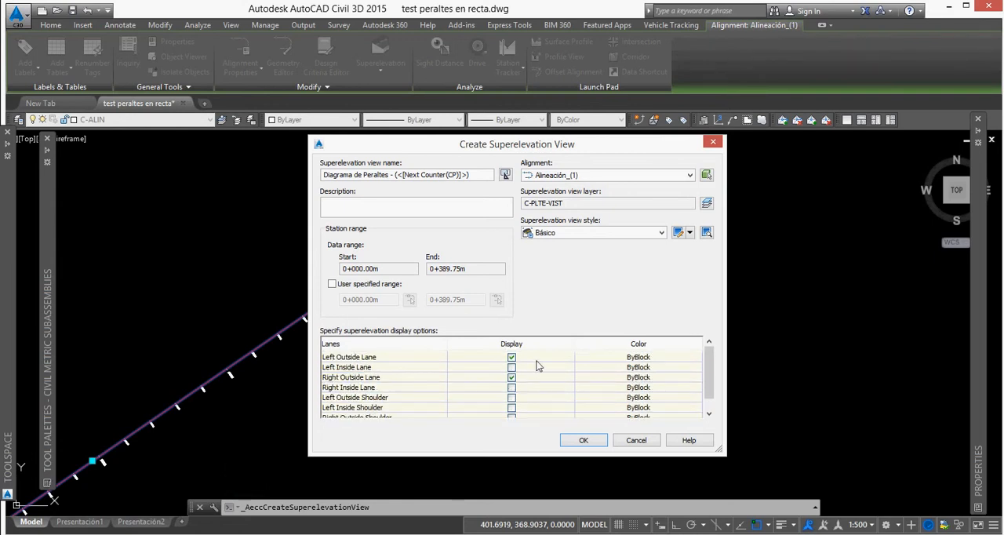
Assign green to the Left Outside Lane and magenta to the Right Outside Lane in the superelevation view display options.
left_click(650, 361)
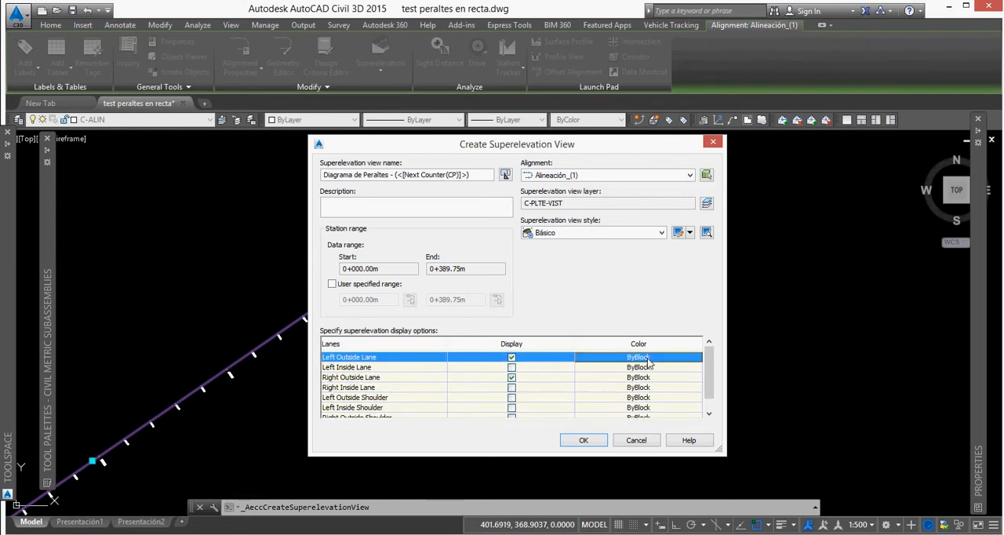
left_click(428, 304)
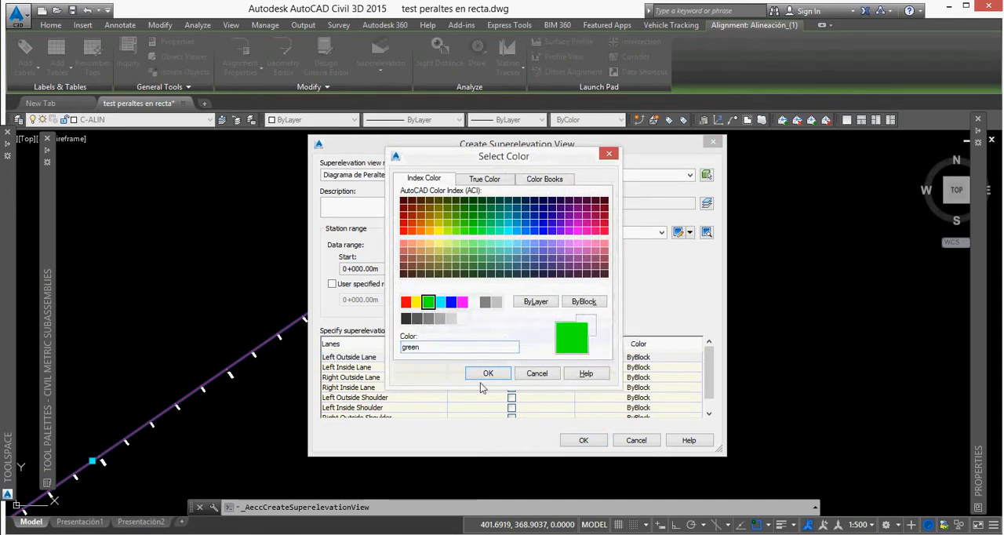
left_click(488, 373)
left_click(642, 377)
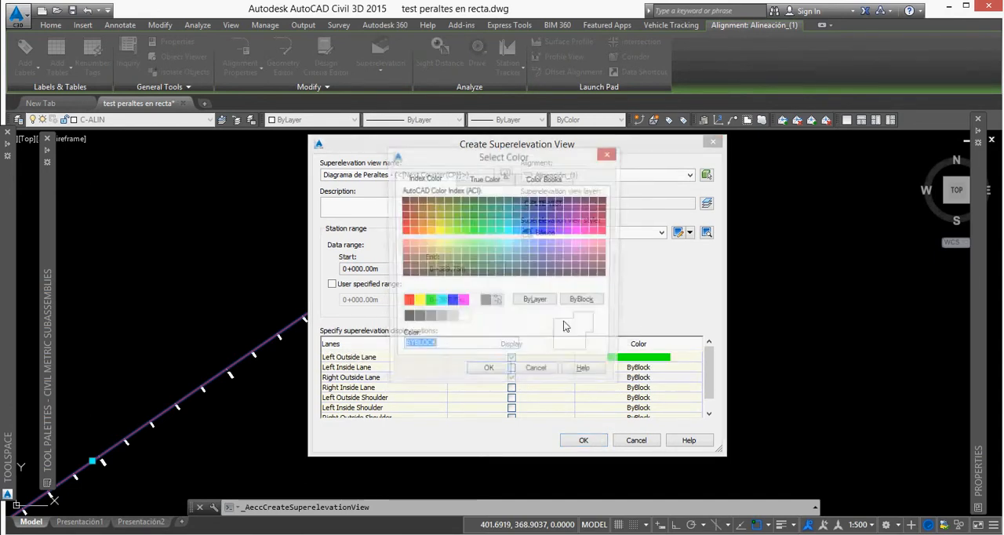
left_click(462, 302)
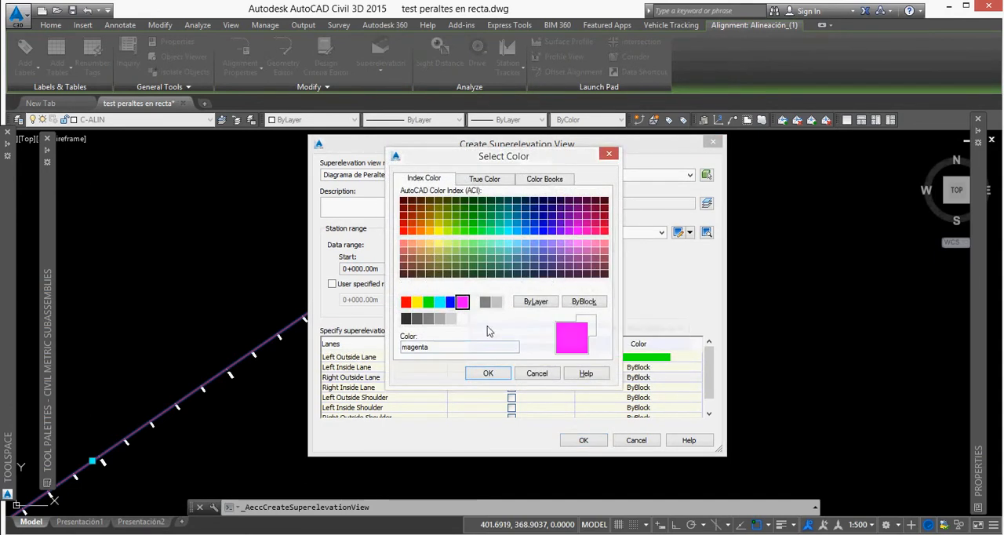
left_click(490, 375)
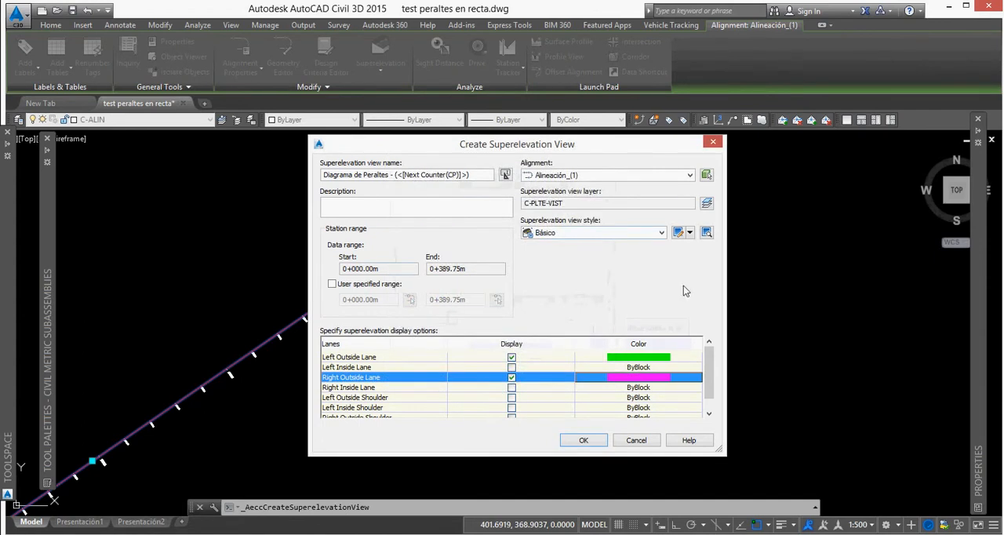
Place the superelevation view in empty space beside the alignment and regenerate the drawing.
left_click(583, 445)
scroll(296, 351, "down", 4)
left_click(495, 307)
scroll(551, 315, "up", 2)
scroll(552, 314, "up", 7)
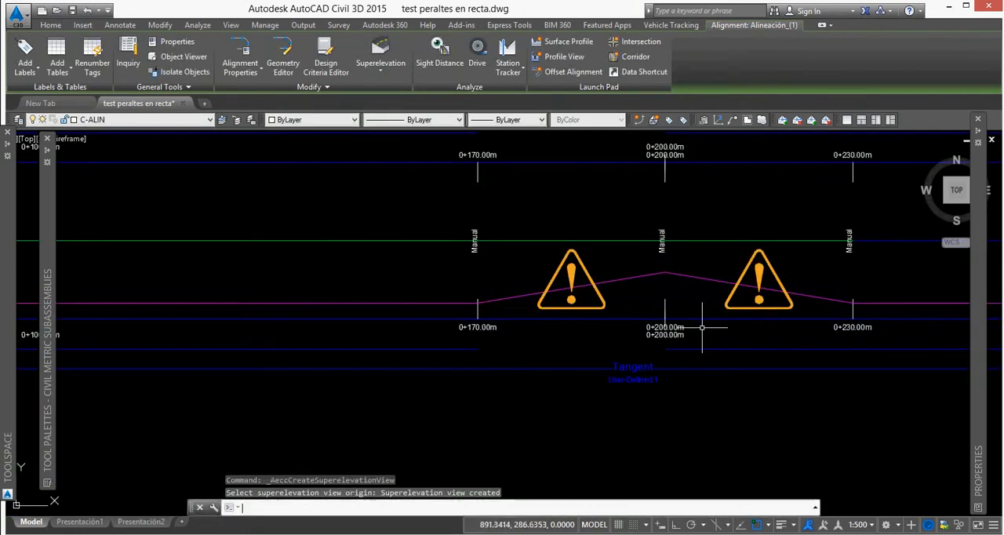
type("RE")
key("Return")
scroll(635, 286, "down", 3)
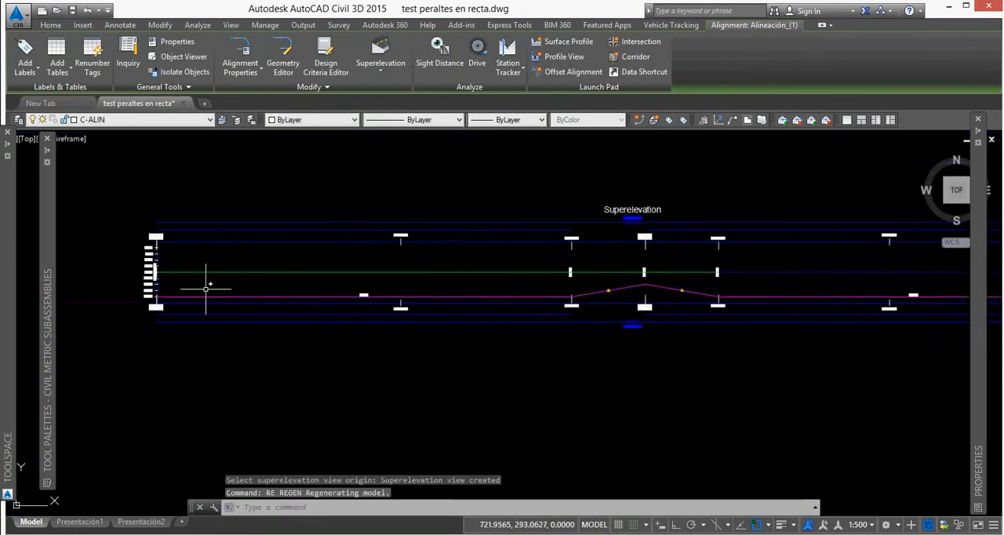
Examine the slope scale and the outside lane lines at the start of the superelevation view, from station 0+000.
scroll(141, 286, "up", 4)
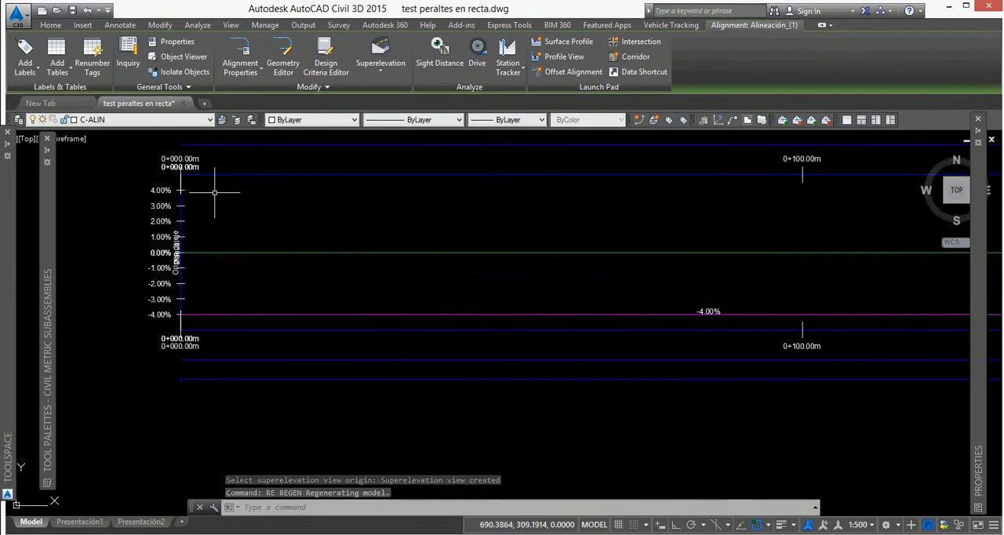
middle_click_drag(224, 172, 219, 195)
scroll(150, 279, "up", 5)
scroll(143, 271, "down", 8)
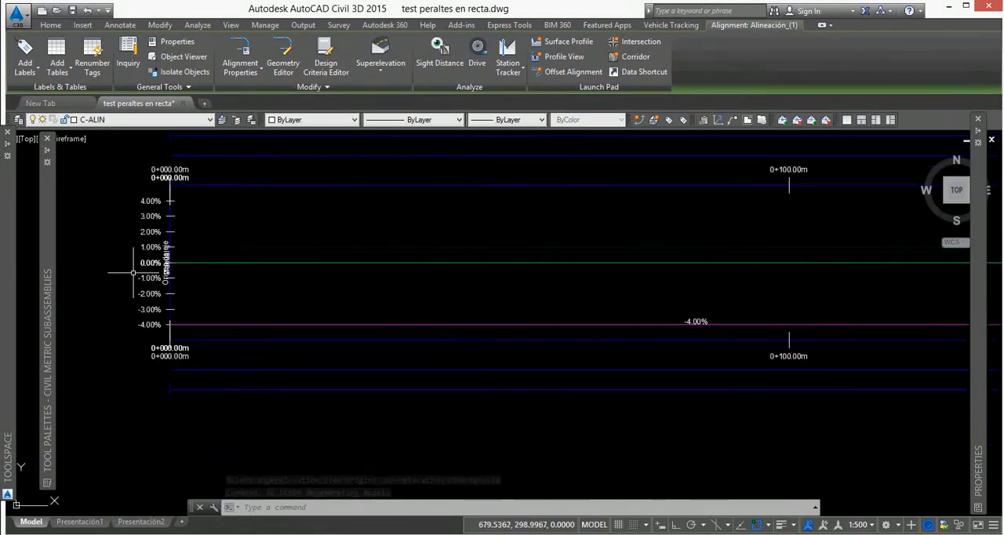
scroll(174, 262, "up", 3)
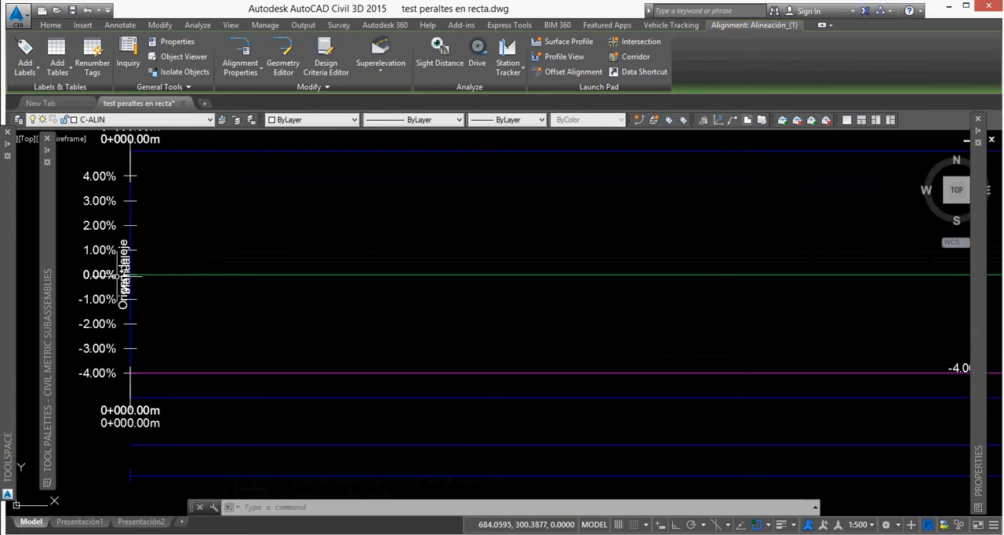
scroll(235, 345, "down", 3)
middle_click_drag(806, 236, 538, 251)
scroll(549, 245, "down", 2)
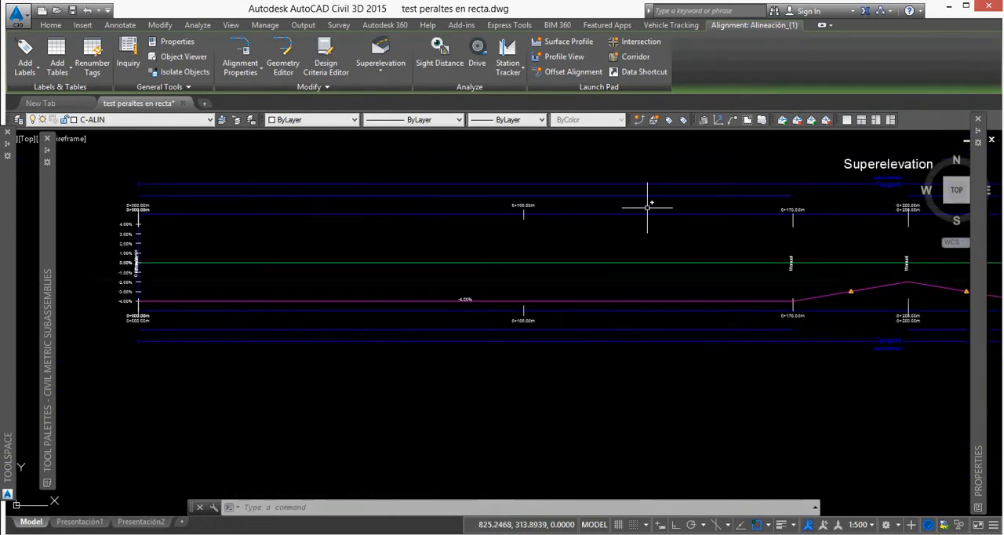
scroll(125, 314, "up", 3)
scroll(144, 284, "down", 2)
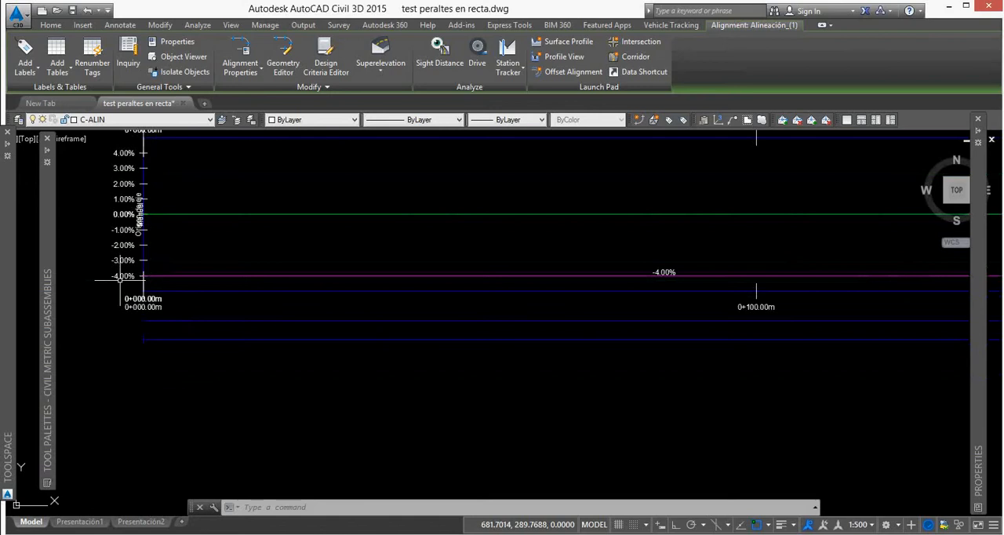
scroll(146, 275, "up", 3)
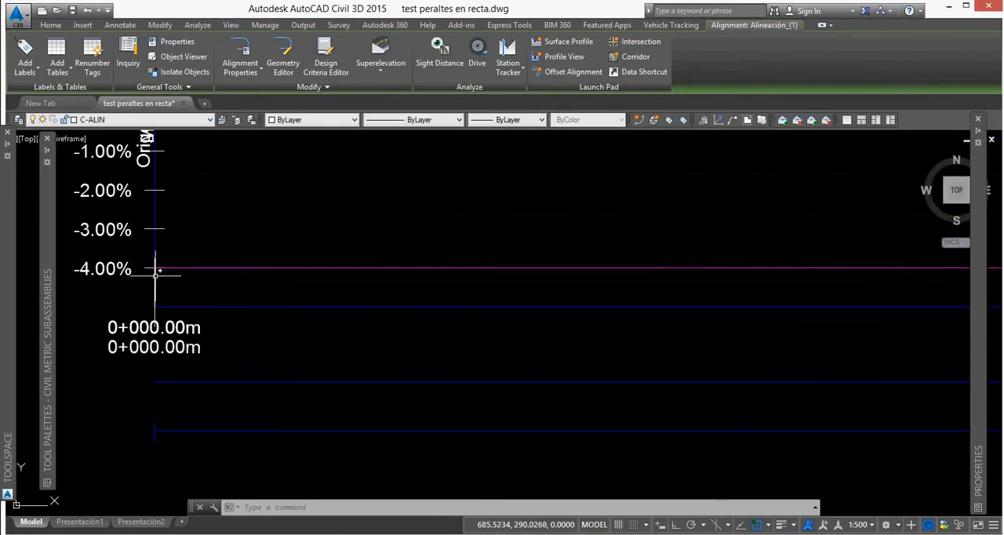
scroll(155, 279, "down", 4)
scroll(746, 293, "up", 4)
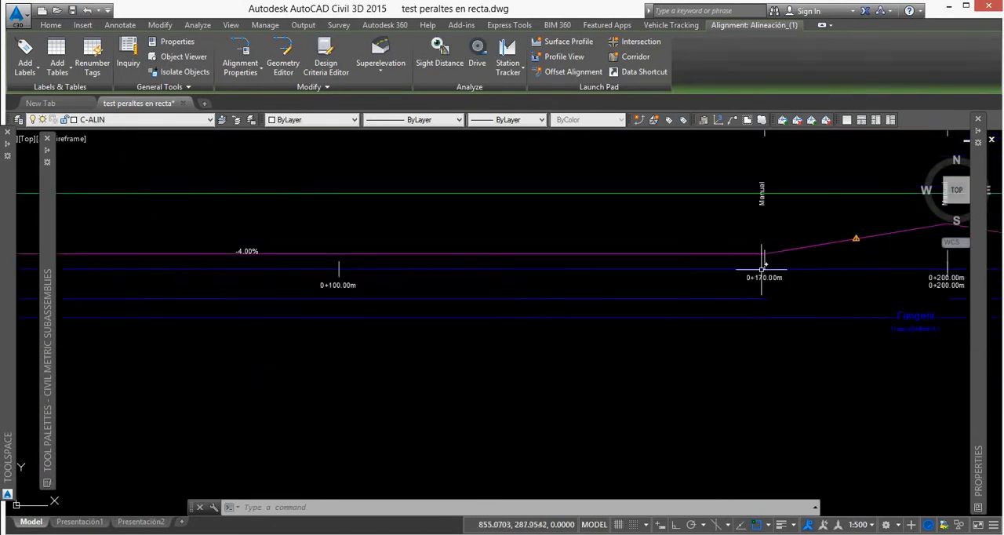
Examine the Right Outside Lane's slope transitions between stations 0+170, 0+200 and 0+230 in the superelevation view.
scroll(768, 247, "down", 2)
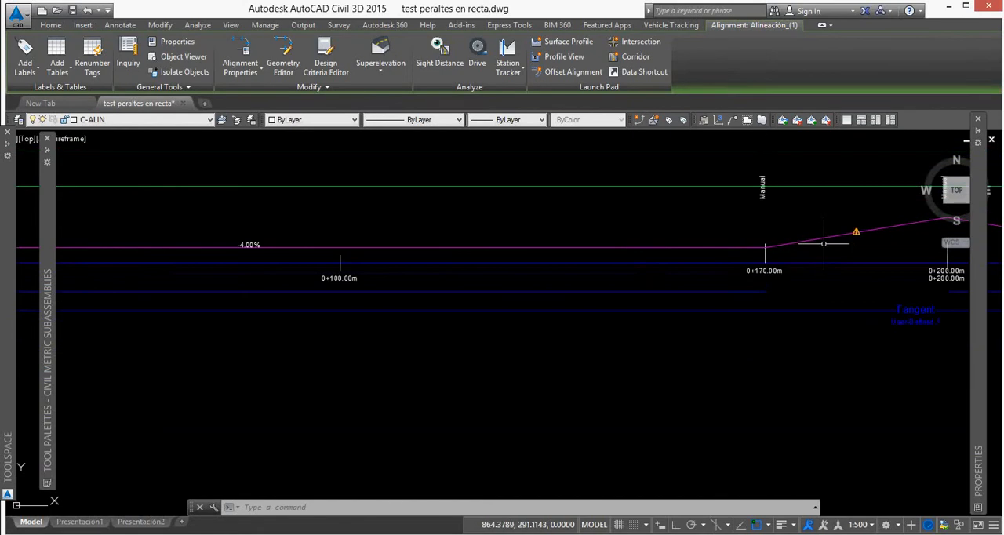
middle_click_drag(836, 246, 469, 279)
scroll(382, 201, "up", 3)
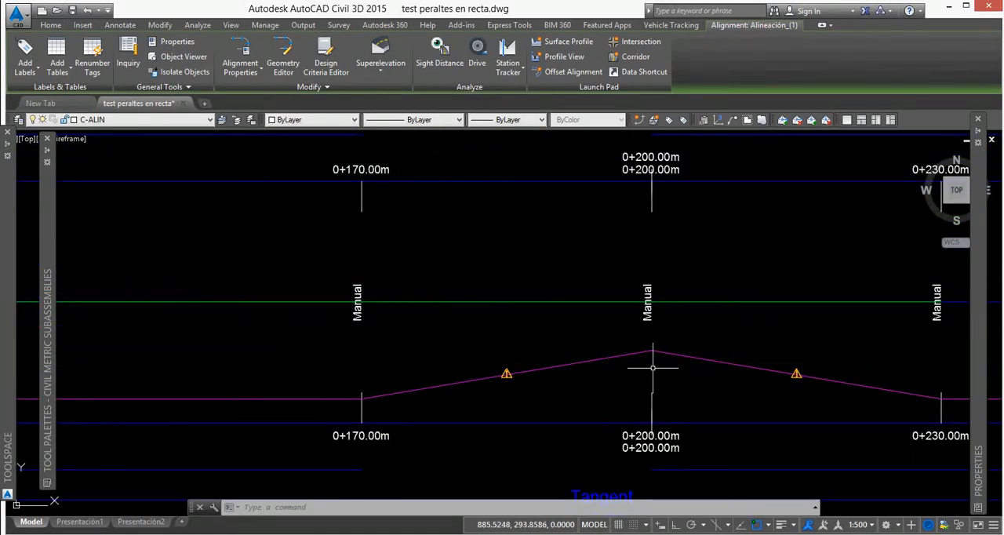
scroll(649, 316, "down", 3)
scroll(693, 293, "down", 4)
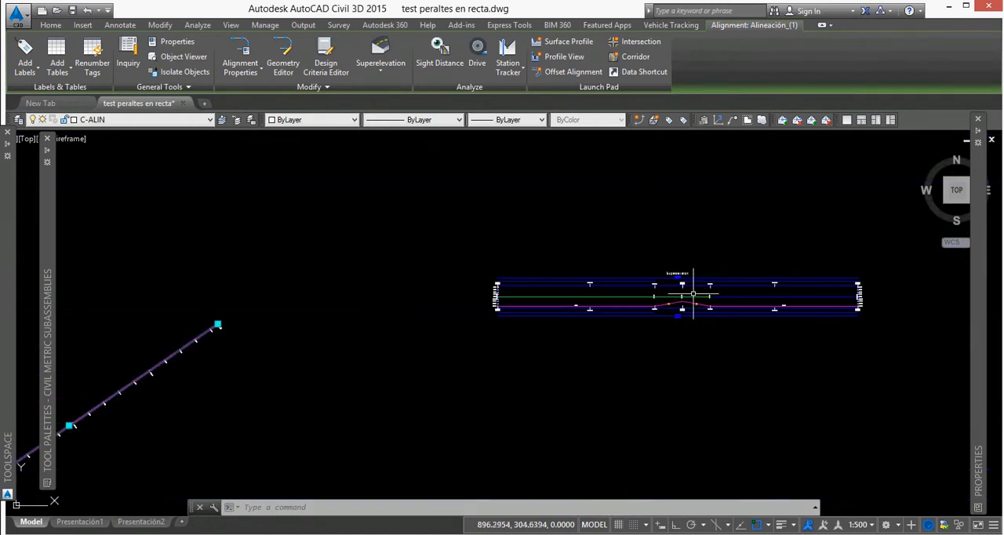
scroll(711, 296, "up", 3)
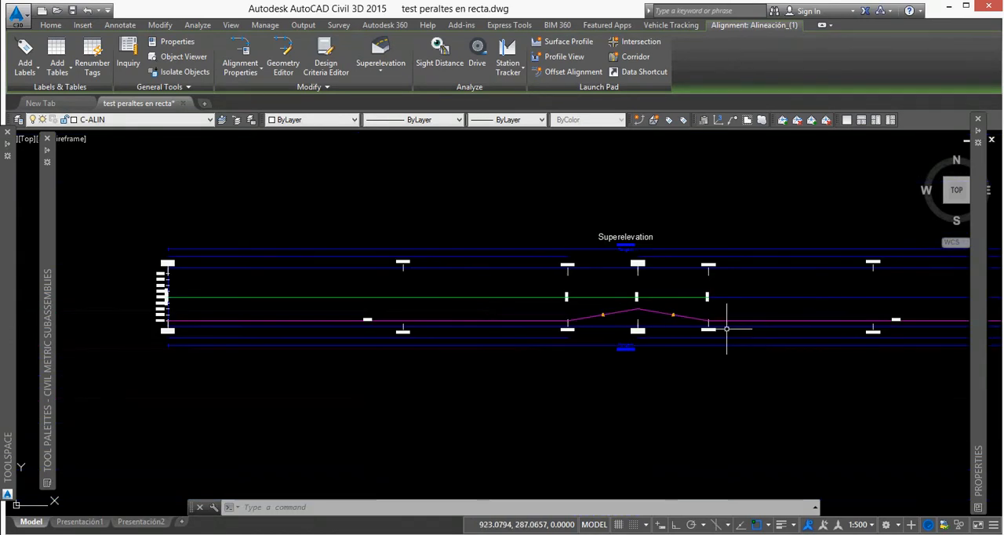
mouse_move(728, 344)
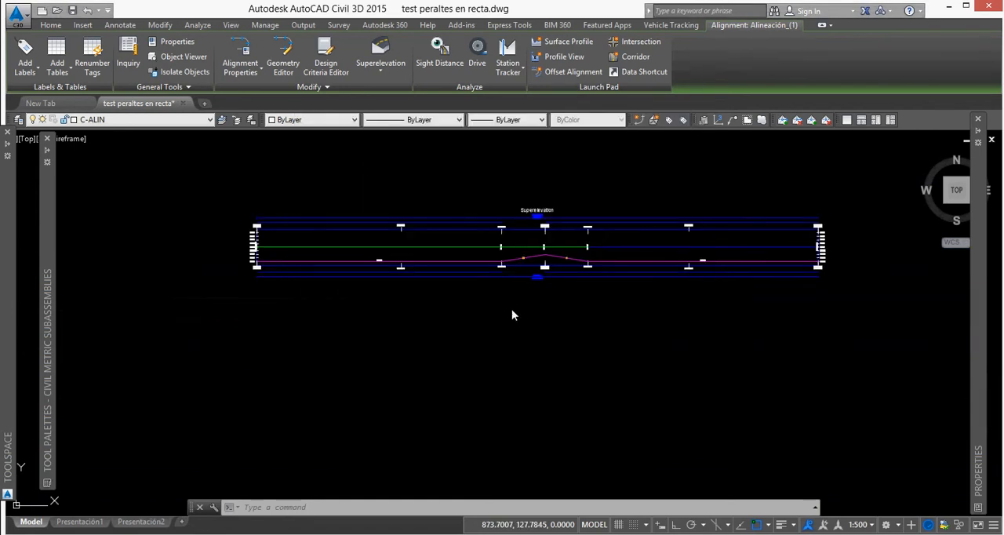
left_click(499, 308)
scroll(347, 275, "up", 1)
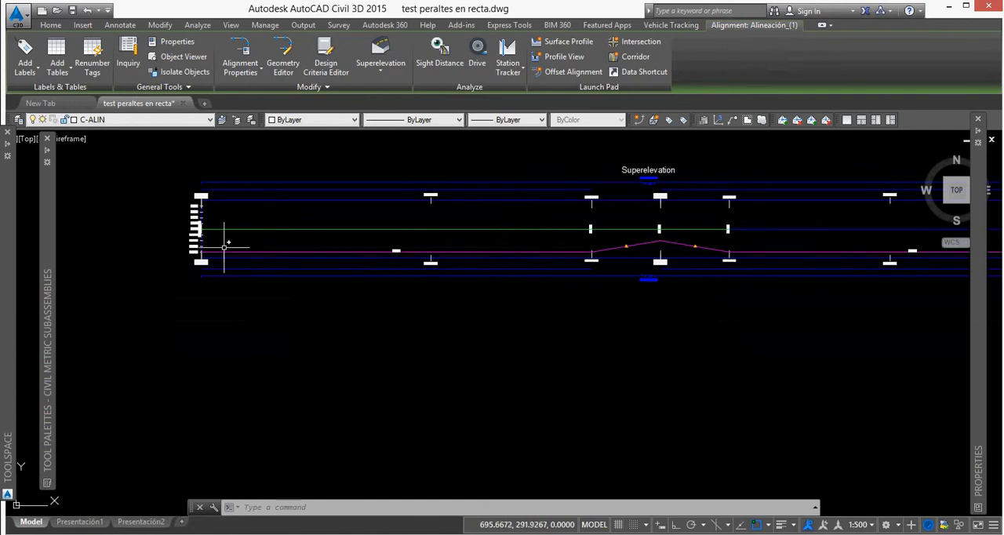
scroll(222, 238, "up", 5)
scroll(222, 237, "down", 3)
scroll(236, 226, "down", 2)
scroll(416, 231, "up", 2)
scroll(375, 231, "down", 4)
scroll(502, 235, "up", 3)
scroll(636, 248, "up", 1)
scroll(581, 240, "down", 3)
scroll(746, 265, "up", 3)
scroll(667, 258, "down", 5)
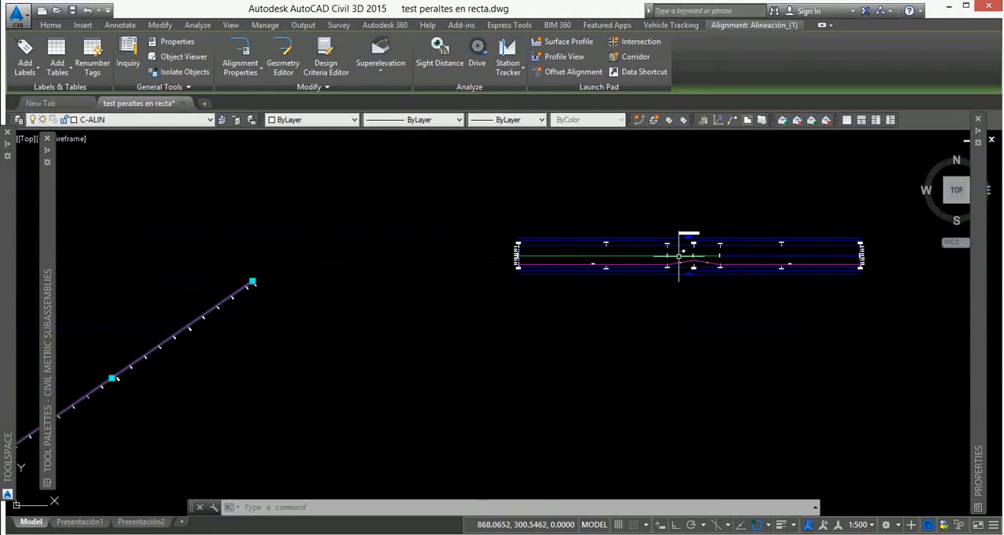
Open the alignment's superelevation tabular editor and set the Left Outside Lane slope to -4% at stations 0+000 and 0+170.
scroll(182, 356, "up", 4)
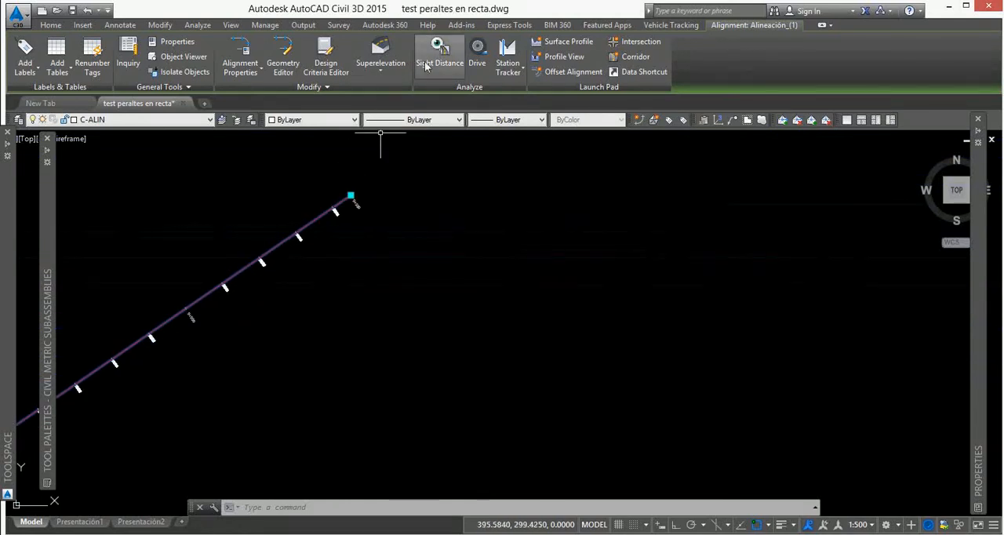
left_click(374, 69)
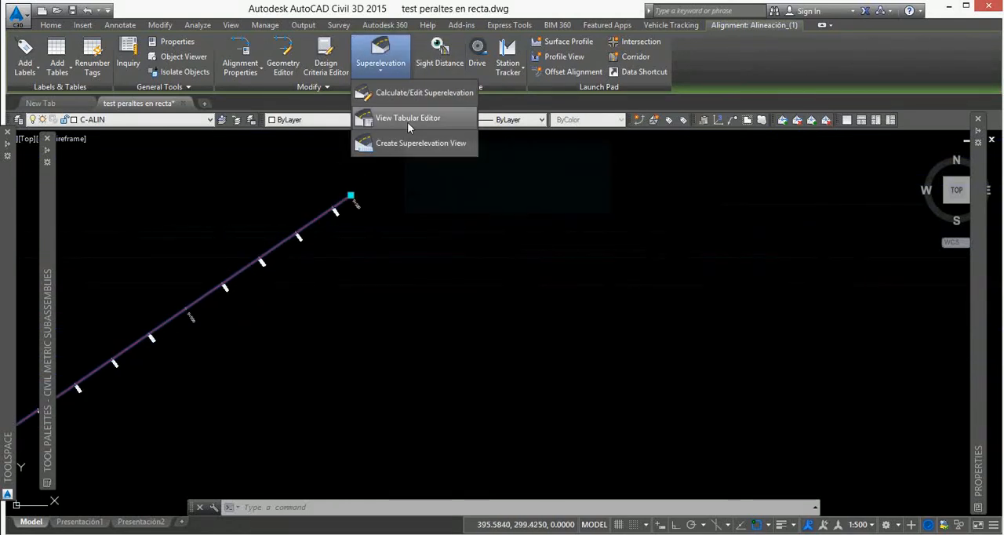
left_click(408, 123)
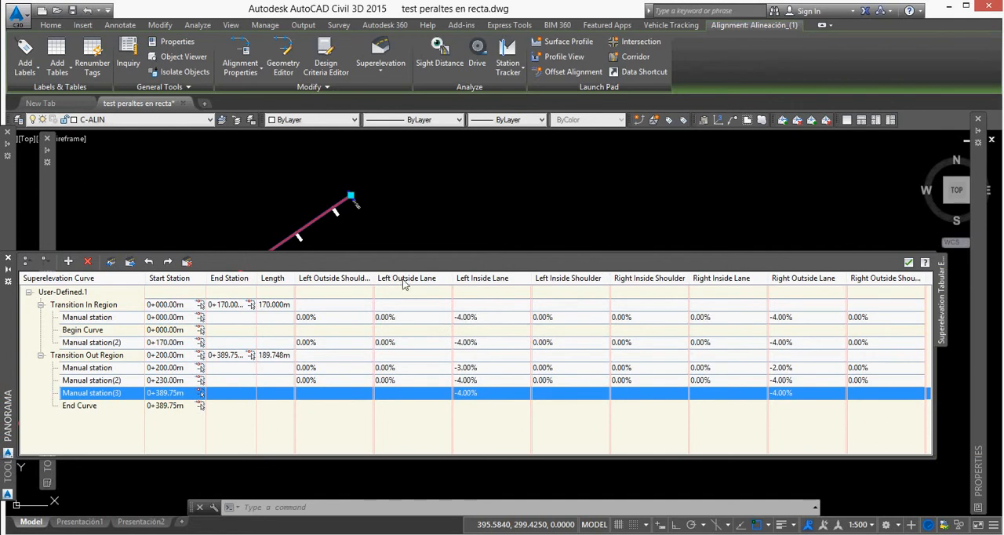
double_click(410, 323)
type("-4")
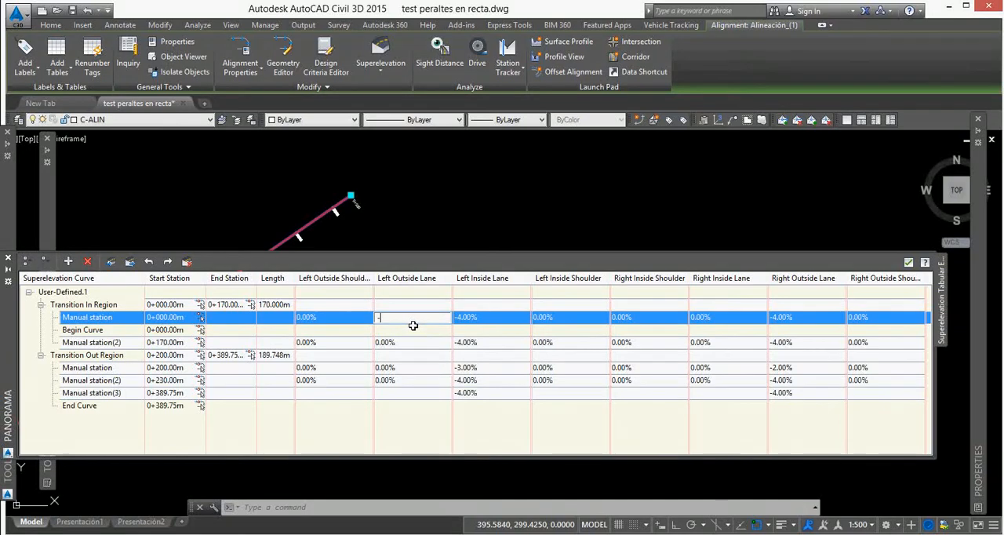
double_click(416, 342)
type("-4")
Set the Left Outside Lane slope to -3% at station 0+200 and -4% at stations 0+230 and 0+389.75.
double_click(416, 367)
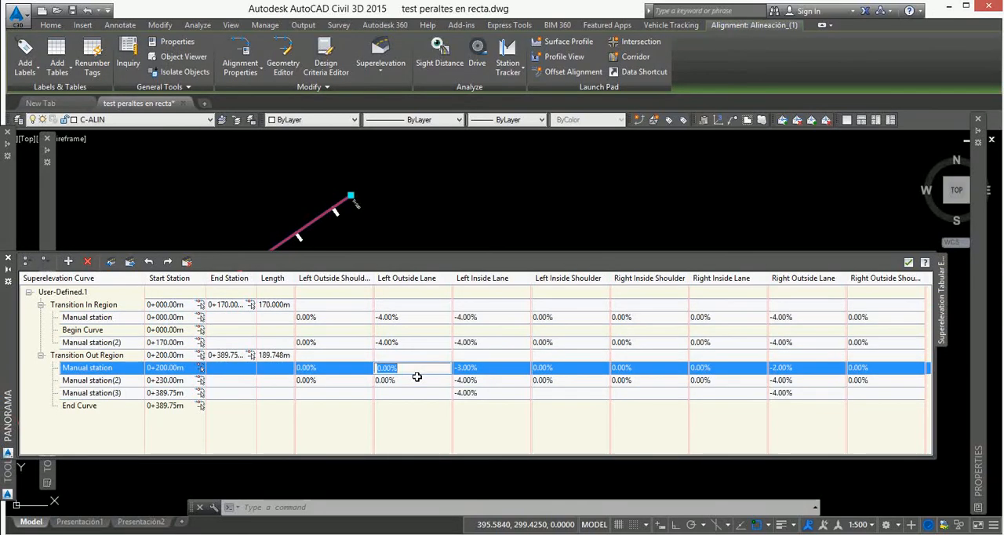
double_click(416, 382)
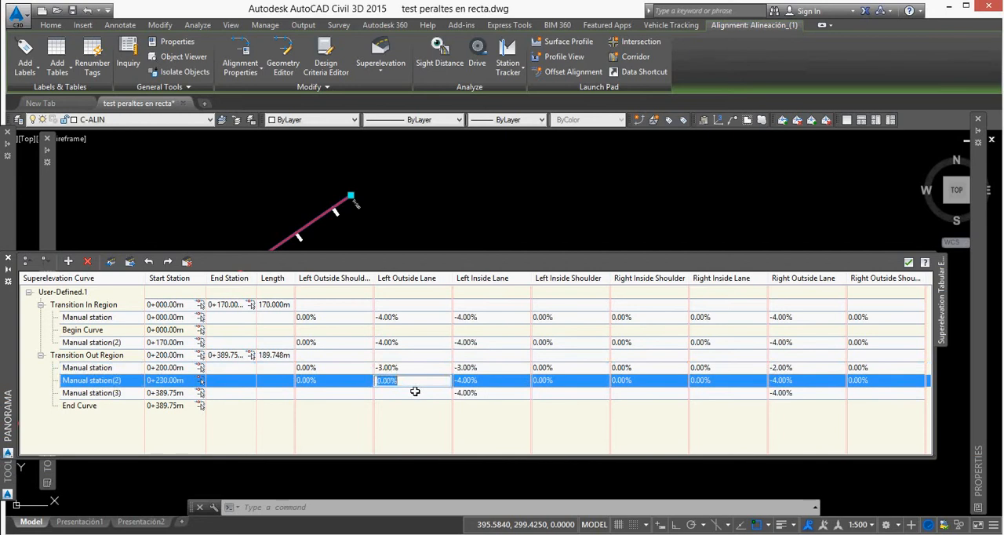
type("-4")
double_click(415, 392)
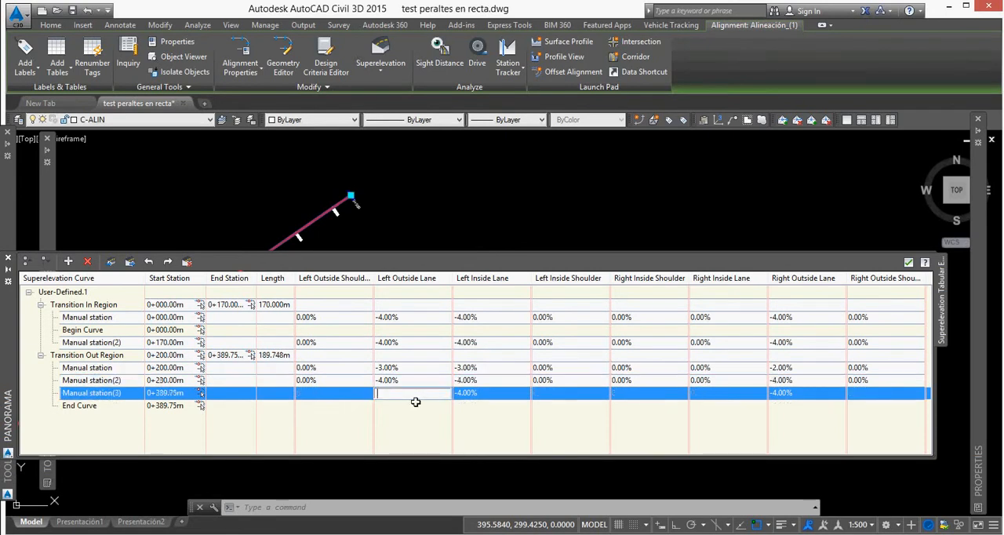
type("-4")
key("Return")
Set the Left Inside Lane slope to 0% at stations 0+389.75, 0+230 and 0+200.
double_click(480, 397)
type("0")
key("Return")
double_click(476, 384)
key("Return")
double_click(478, 371)
type("0")
key("Return")
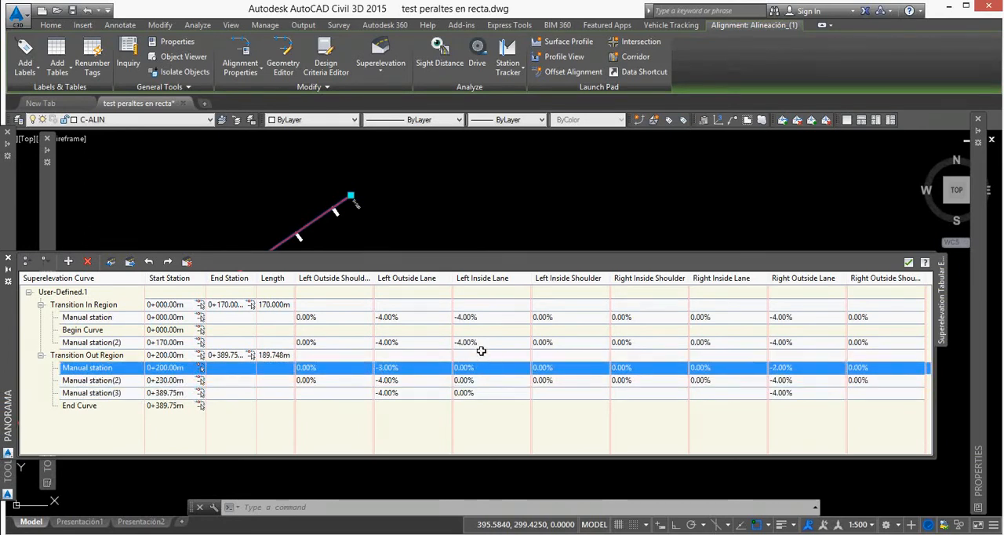
Set the Left Inside Lane slope to 0% at stations 0+170 and 0+000 and accept the tabular edits.
double_click(477, 345)
type("0")
key("Return")
double_click(480, 322)
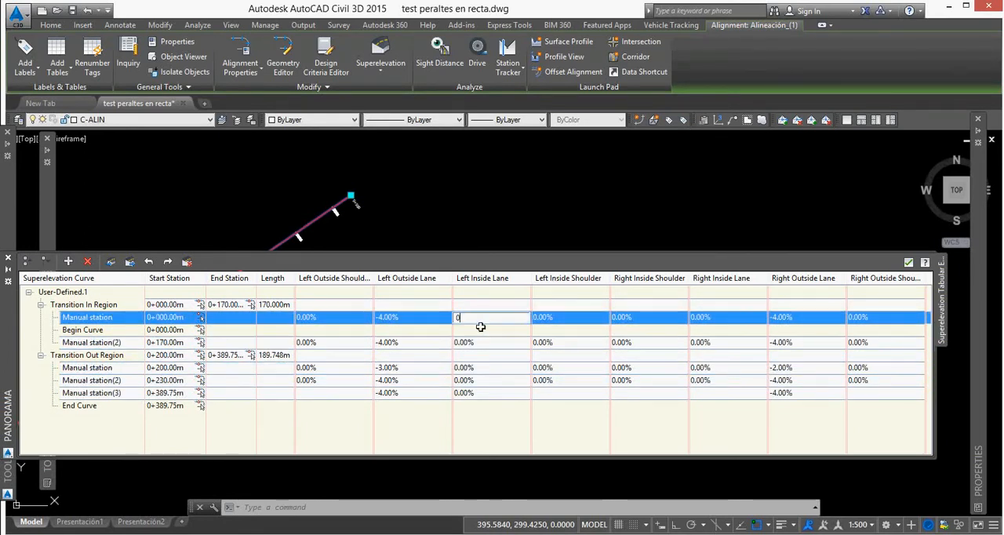
key("Return")
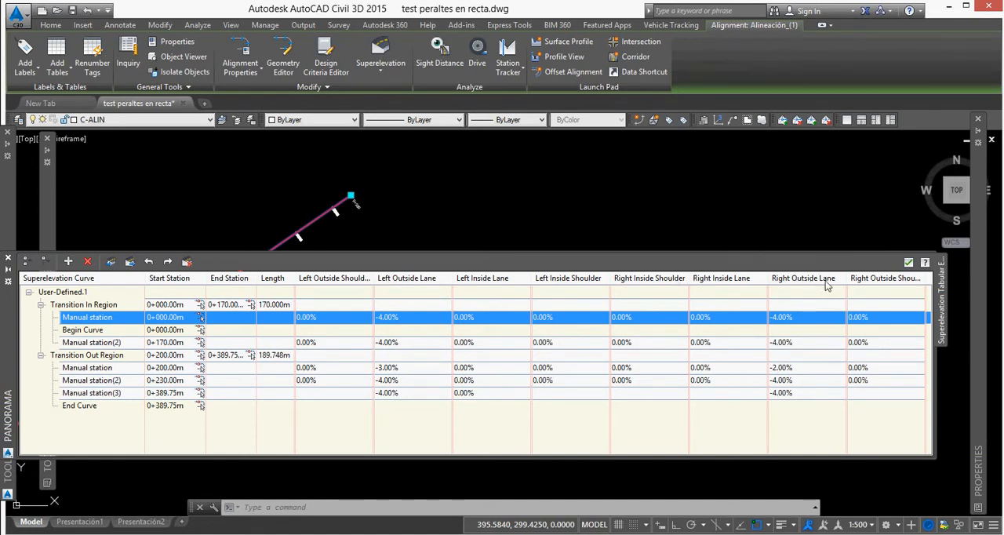
left_click(908, 263)
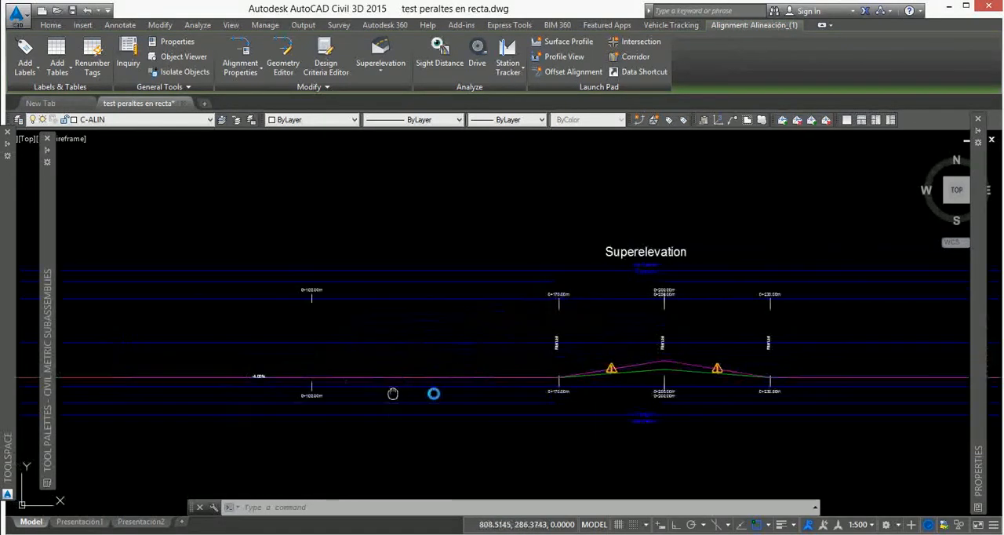
Examine how the two outside lane slopes diverge between stations 0+170 and 0+200 in the updated superelevation view.
middle_click_drag(393, 390, 529, 332)
middle_click_drag(773, 309, 674, 307)
scroll(771, 298, "down", 2)
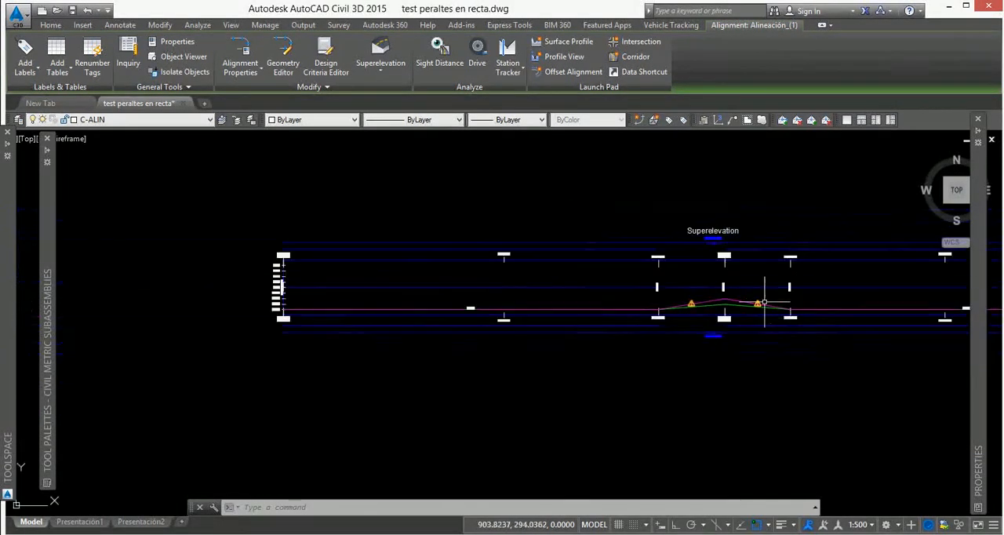
middle_click_drag(736, 306, 572, 306)
scroll(494, 302, "up", 5)
scroll(486, 284, "down", 2)
middle_click_drag(498, 245, 499, 287)
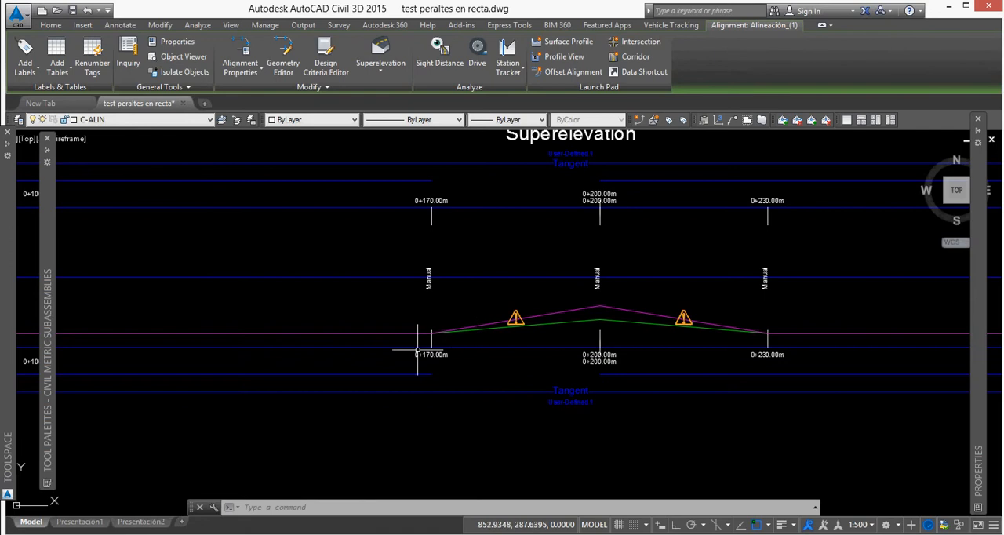
scroll(433, 338, "up", 2)
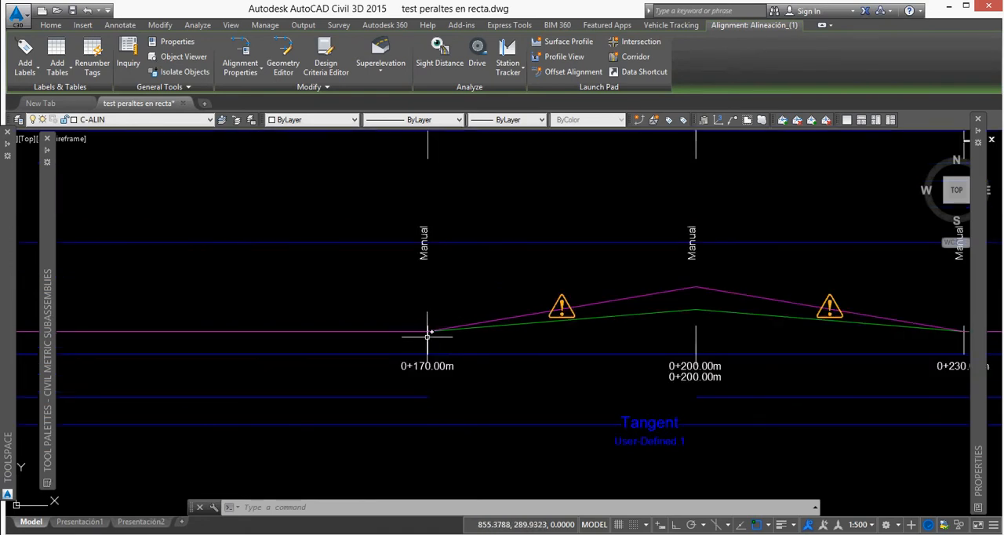
mouse_move(427, 336)
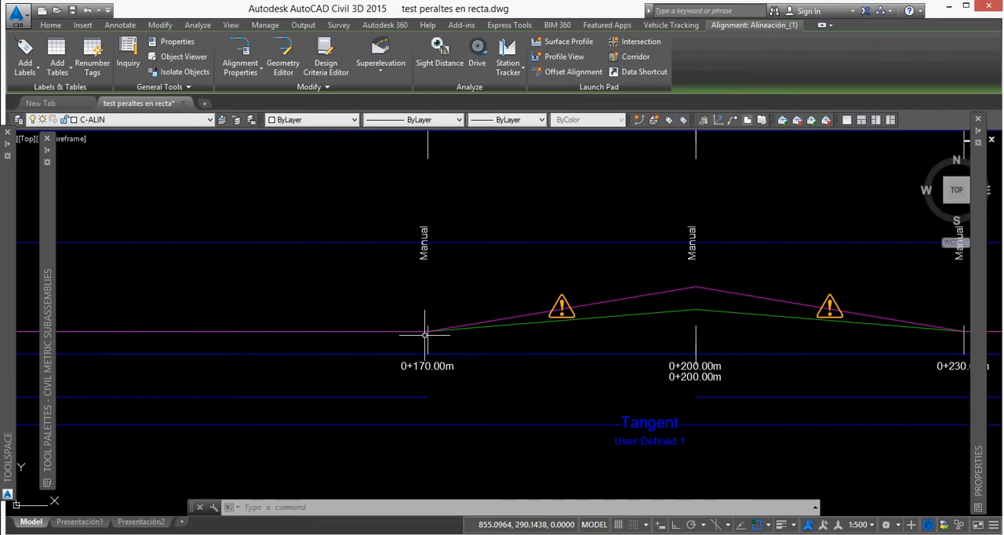
mouse_move(726, 309)
middle_mouse_down()
mouse_move(650, 325)
mouse_move(628, 346)
middle_mouse_up()
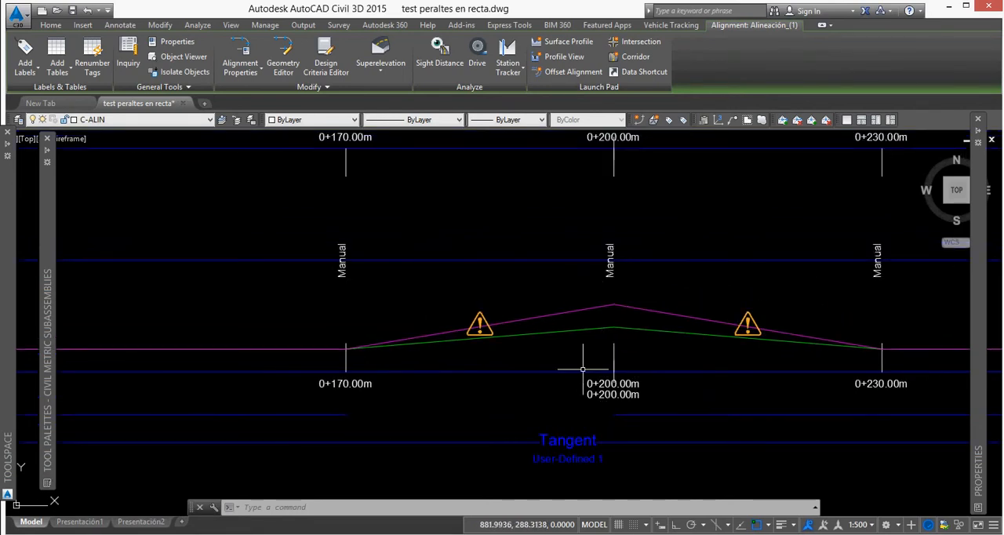
scroll(615, 335, "up", 4)
scroll(611, 336, "down", 2)
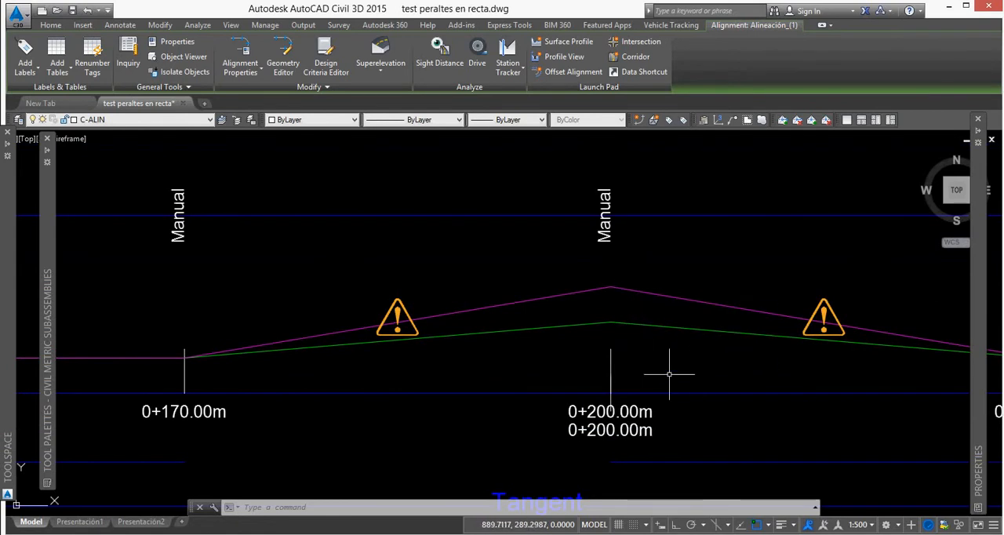
Examine how the two outside lane slopes return from station 0+200 to station 0+230 in the superelevation view.
scroll(518, 322, "down", 5)
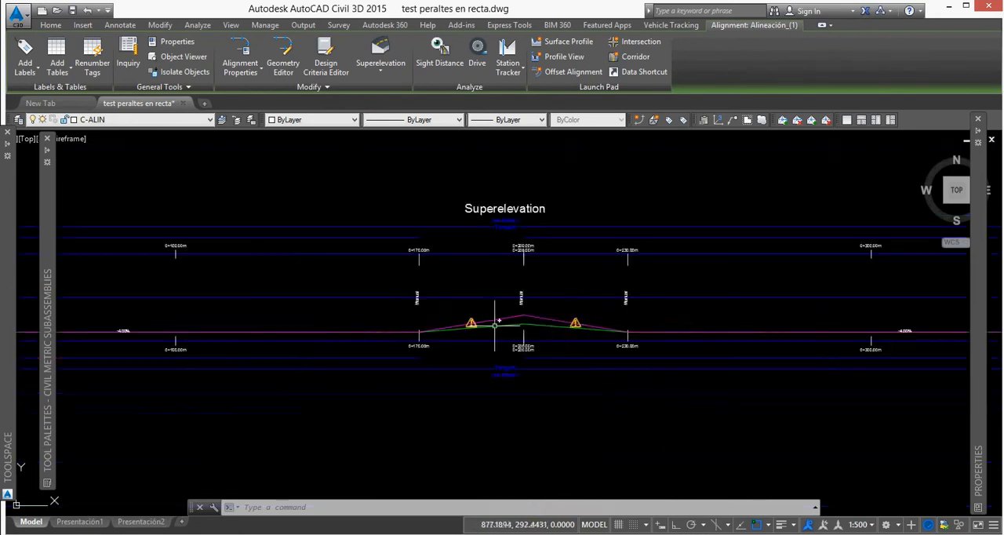
scroll(515, 328, "up", 2)
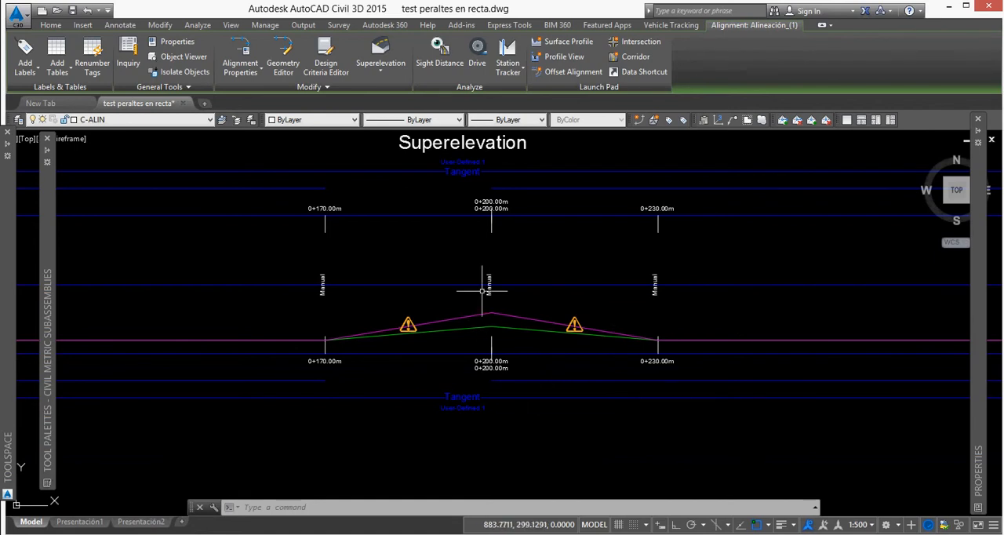
middle_click_drag(679, 342, 564, 350)
scroll(560, 348, "up", 2)
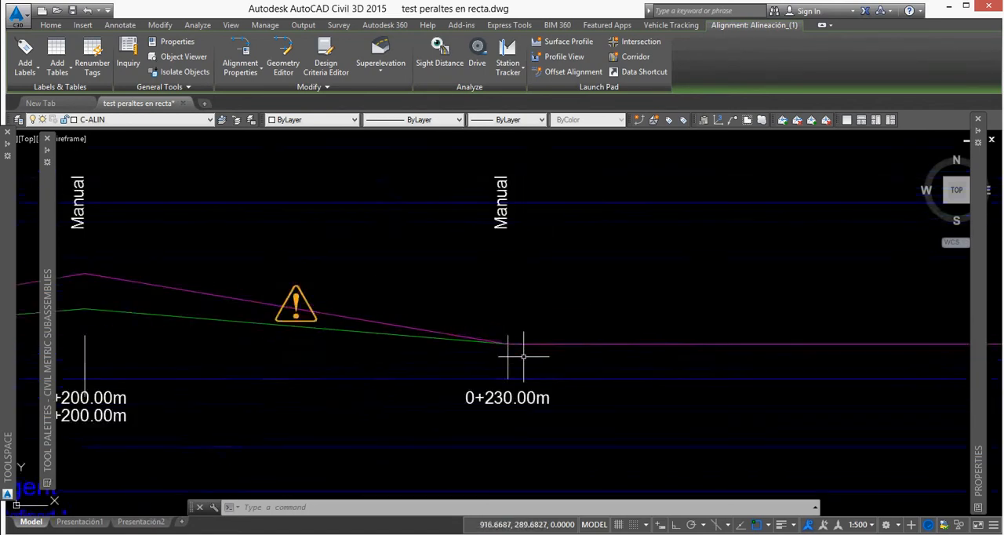
scroll(511, 351, "down", 1)
scroll(510, 352, "down", 3)
scroll(506, 357, "up", 3)
scroll(495, 351, "up", 2)
scroll(467, 355, "down", 6)
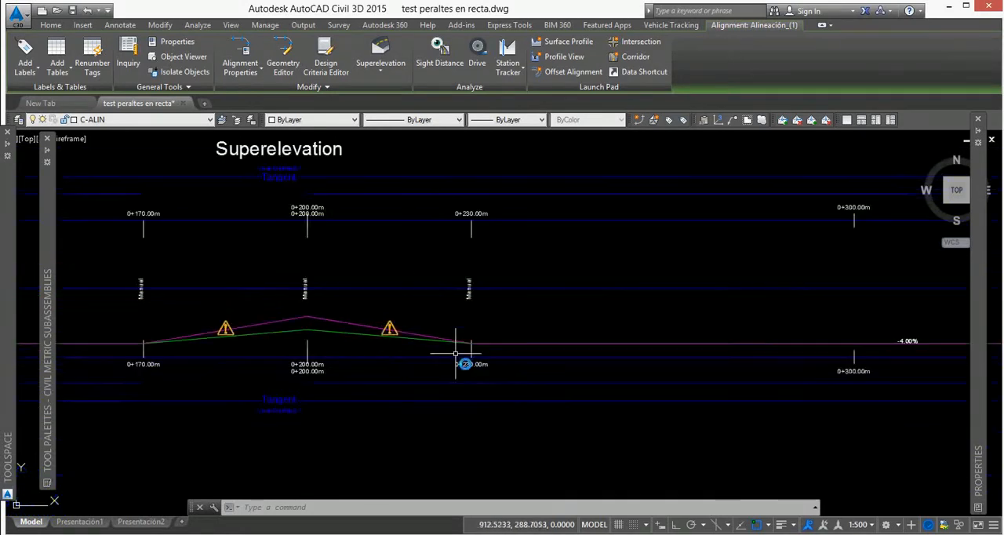
Compare the whole superelevation view, including its manual transition between stations 0+170 and 0+230, with the selected straight alignment.
scroll(768, 353, "up", 6)
scroll(801, 348, "down", 5)
scroll(504, 347, "up", 4)
scroll(510, 347, "down", 5)
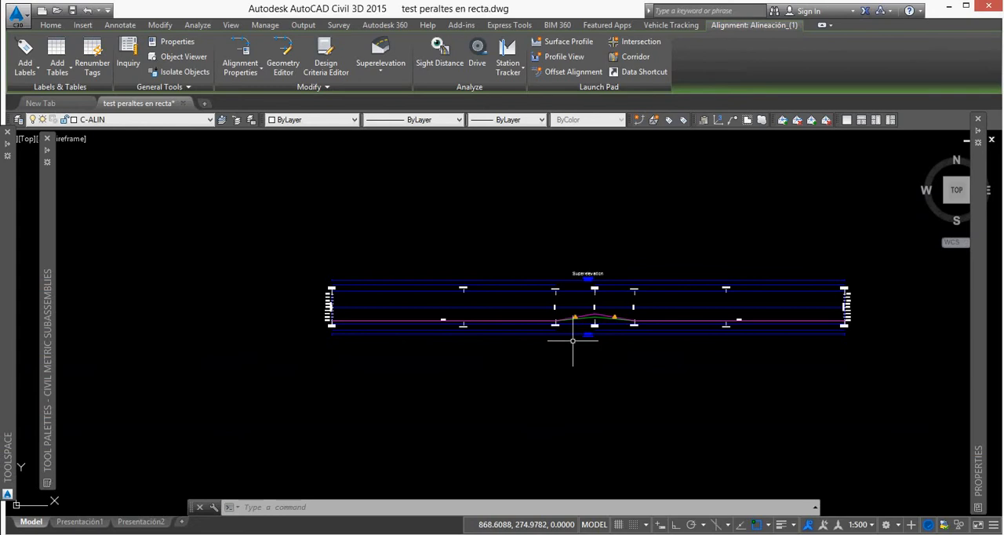
scroll(617, 316, "up", 4)
scroll(458, 327, "down", 2)
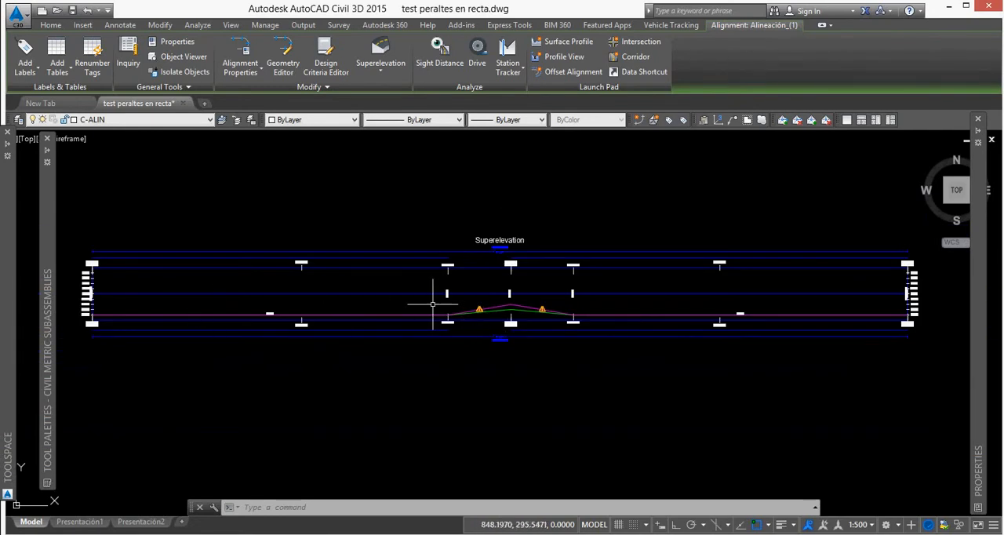
scroll(627, 306, "down", 8)
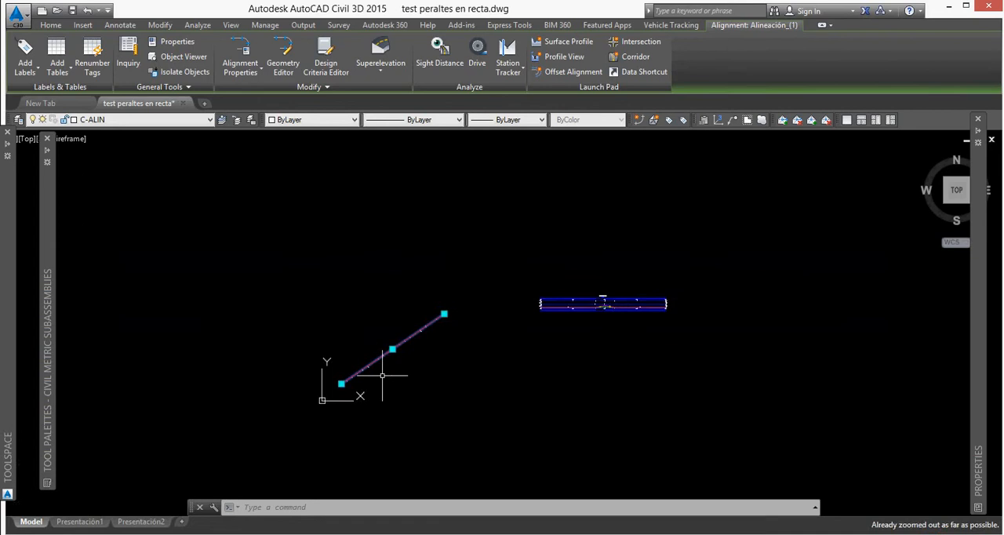
scroll(385, 373, "up", 7)
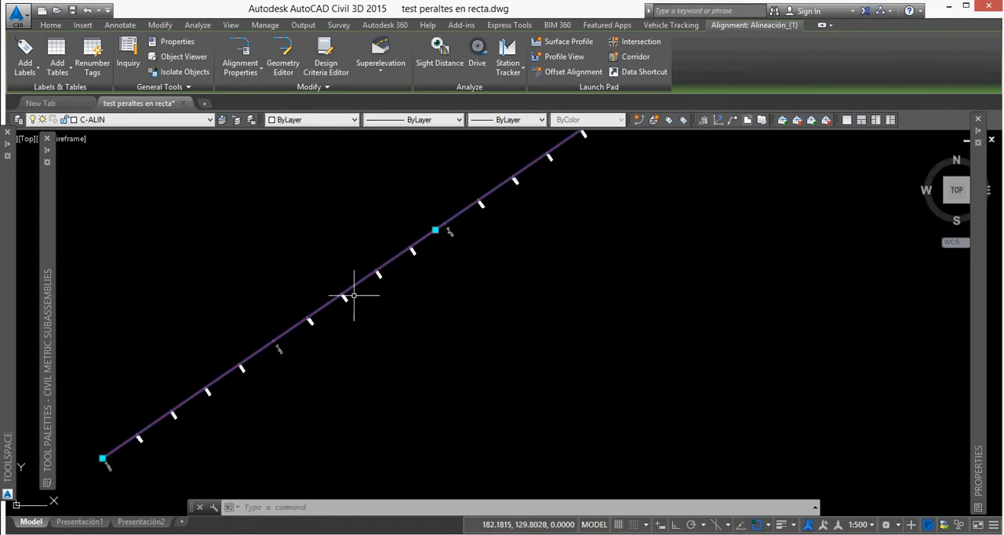
scroll(348, 304, "down", 6)
scroll(738, 202, "up", 4)
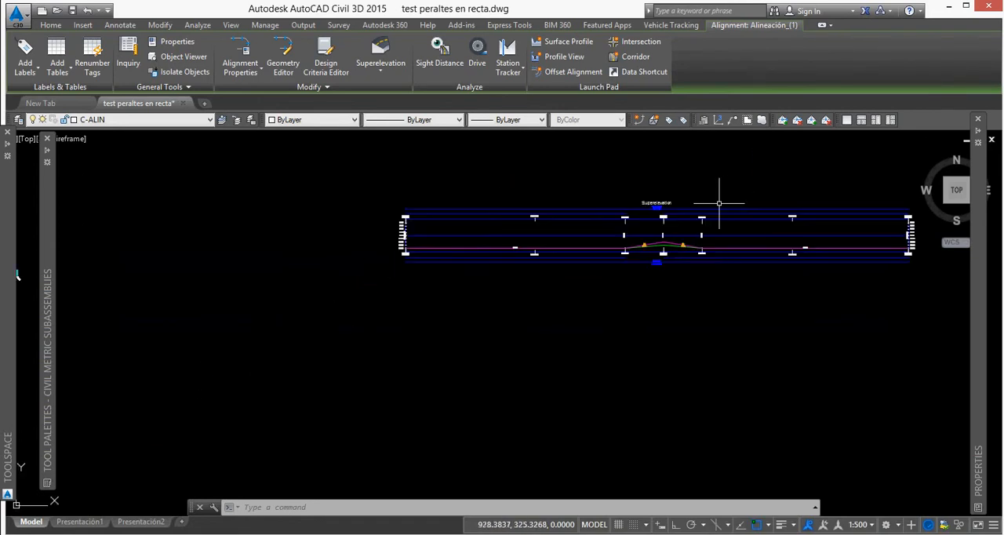
scroll(644, 220, "down", 4)
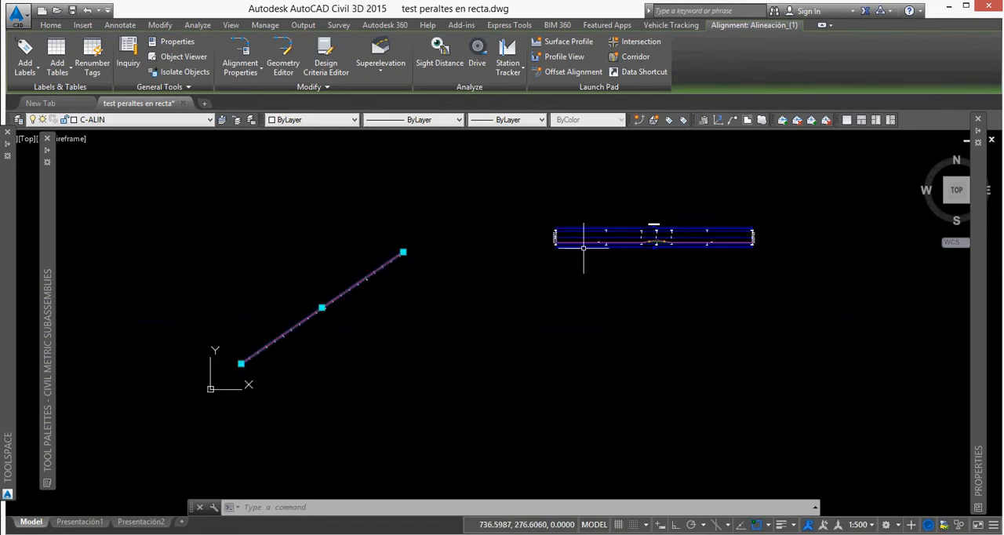
Deselect the alignment and review the manual curve zone around station 0+200 in the superelevation view.
key("Escape")
scroll(636, 243, "up", 4)
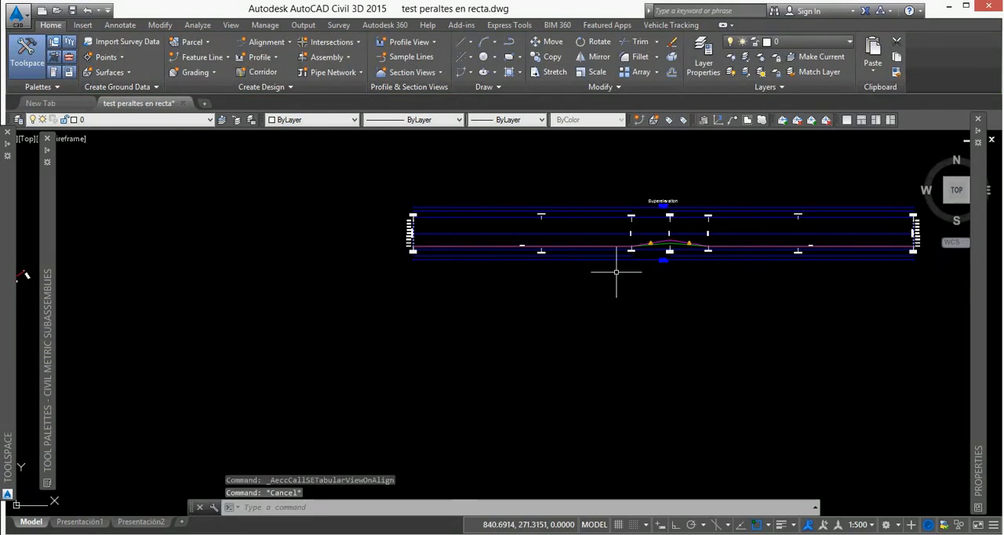
scroll(636, 226, "up", 4)
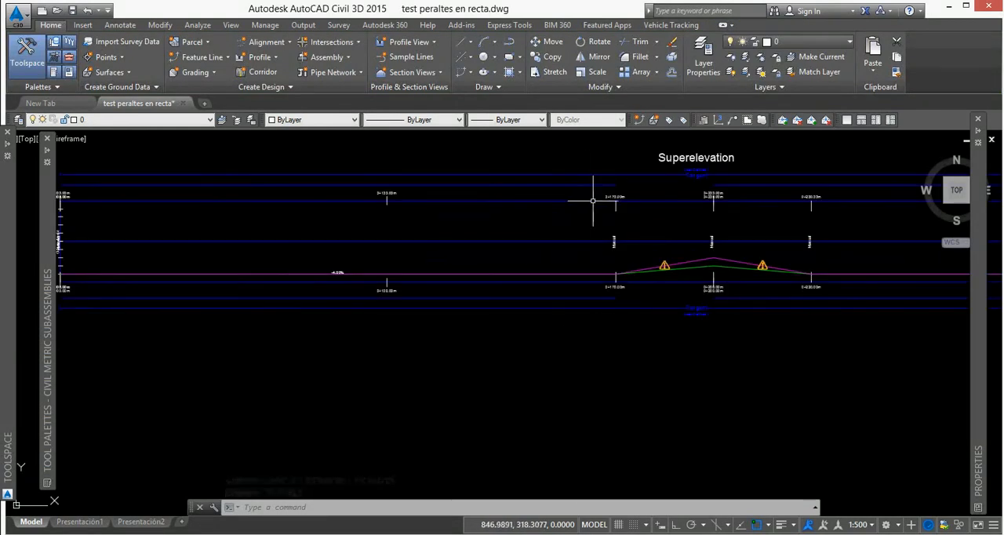
scroll(608, 210, "down", 6)
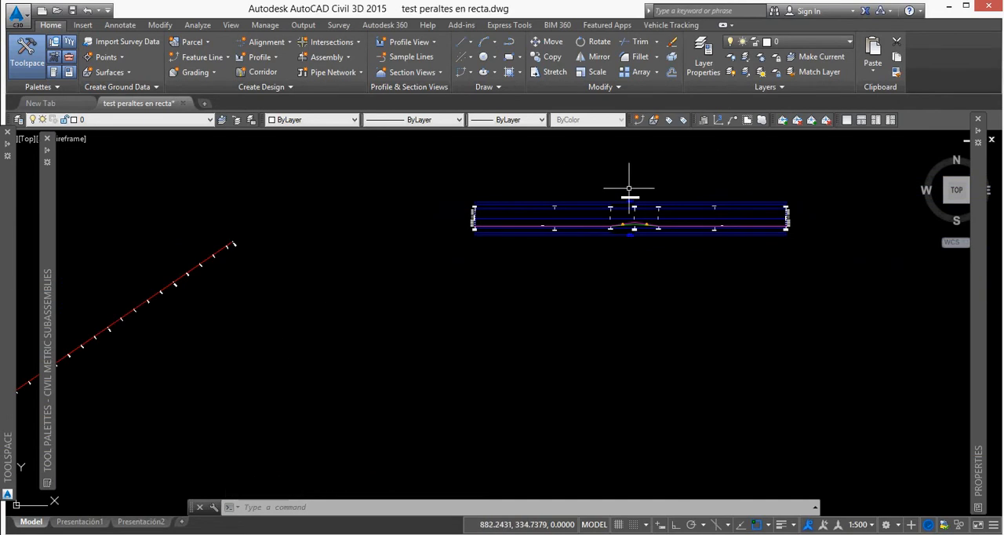
scroll(651, 179, "up", 5)
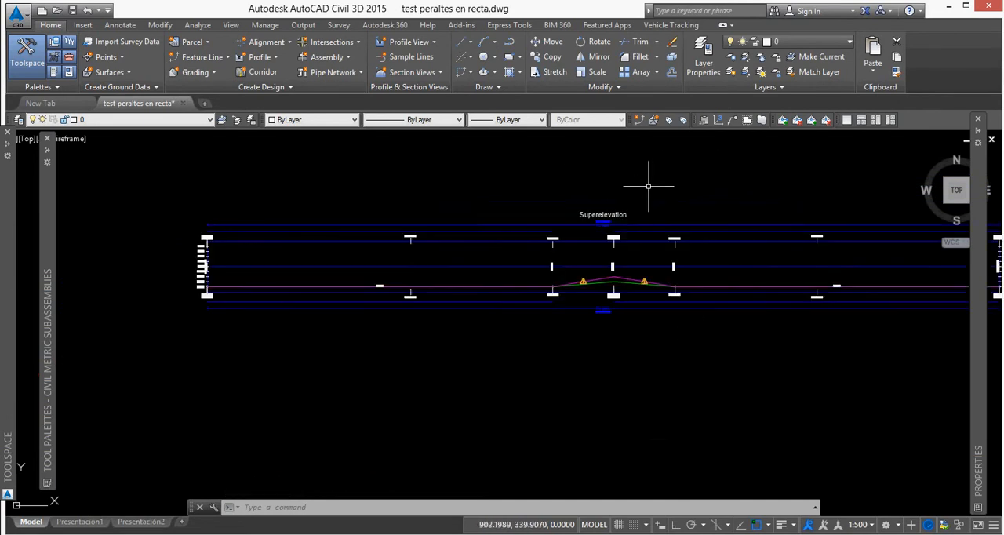
scroll(676, 211, "down", 6)
scroll(428, 263, "up", 2)
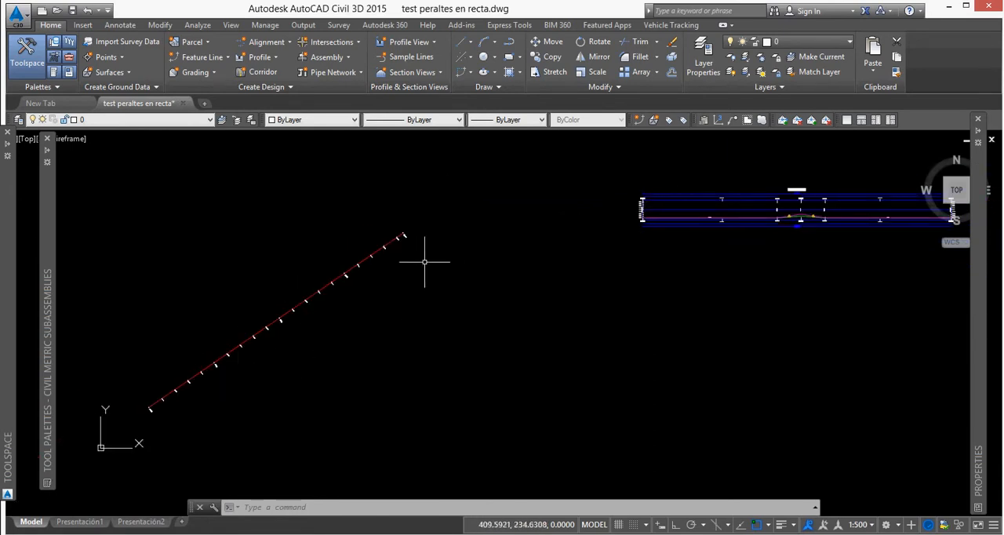
Create a TIN surface named TN with the Triángulos style.
middle_click_drag(490, 270, 443, 294)
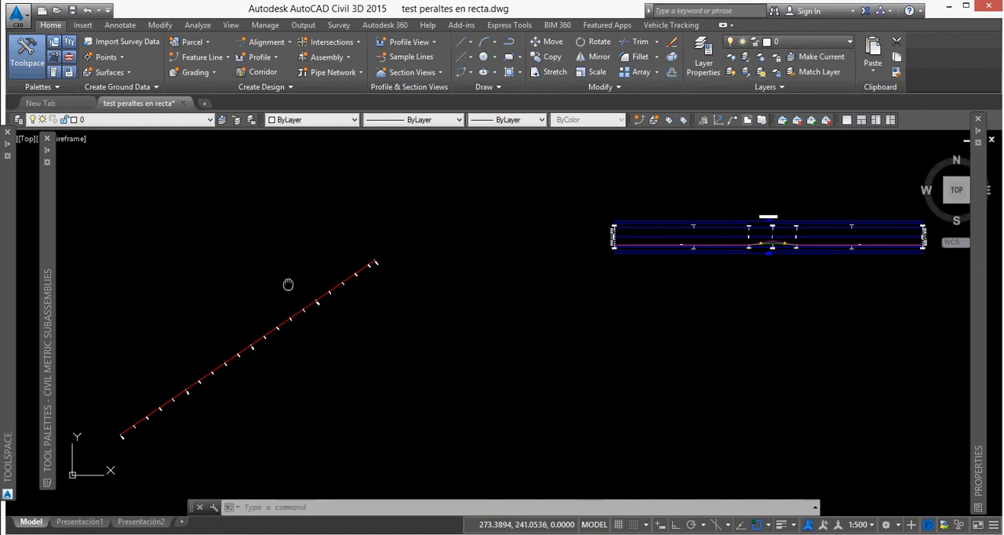
middle_click_drag(287, 282, 374, 255)
left_click(110, 72)
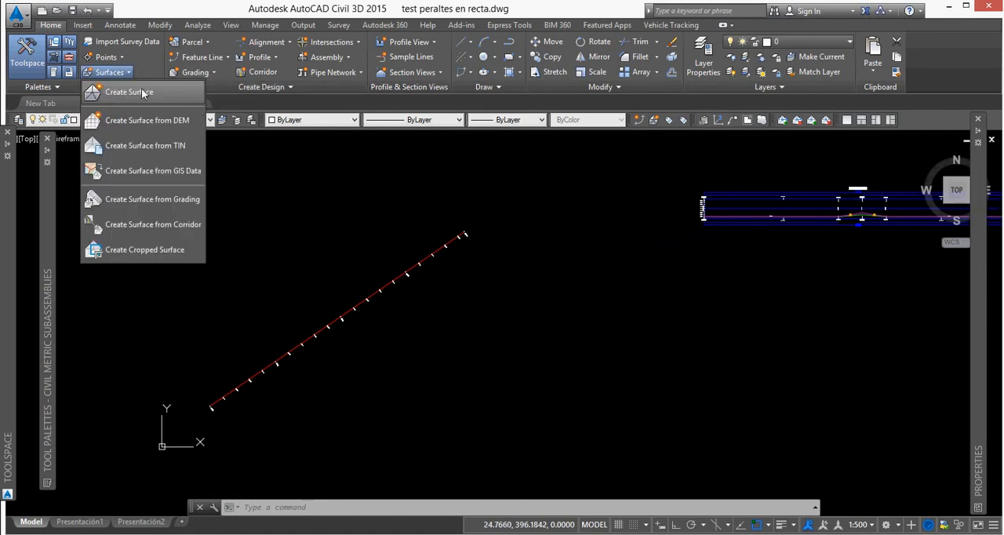
left_click(142, 93)
left_click(549, 243)
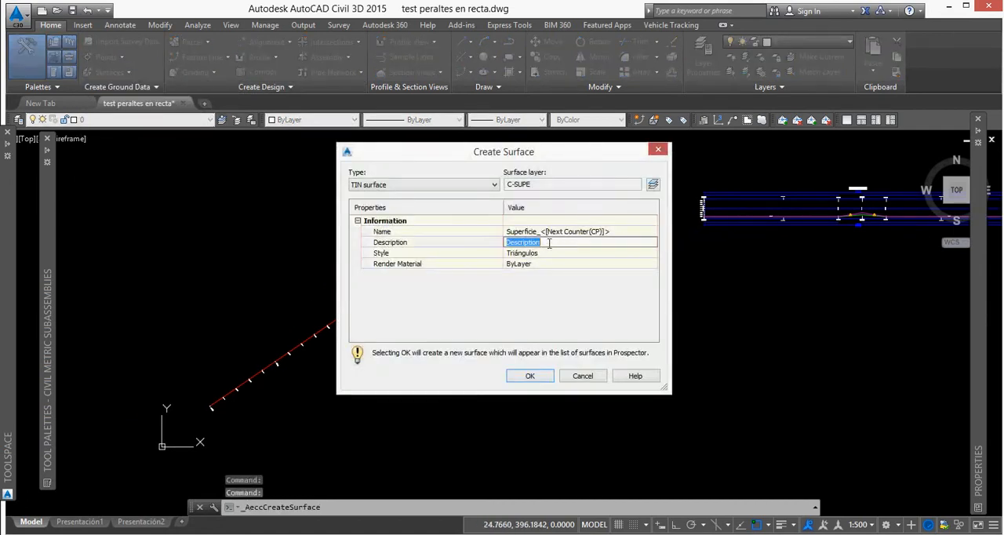
left_click(557, 234)
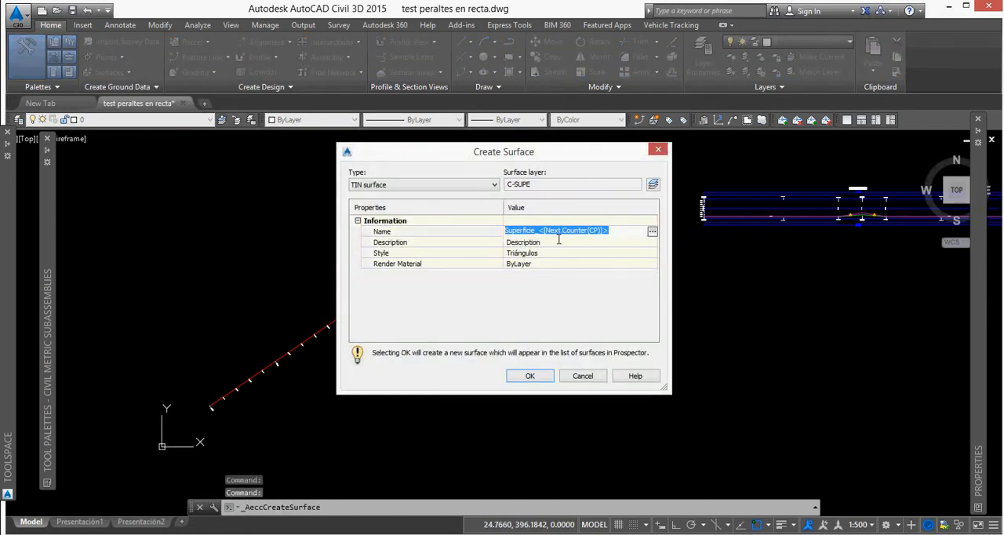
type("TN")
key("Return")
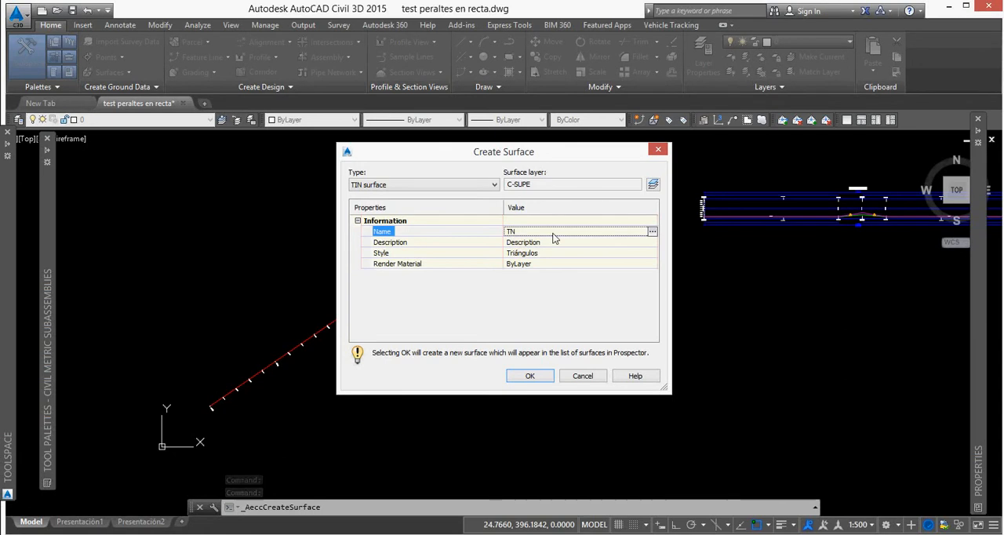
left_click(546, 379)
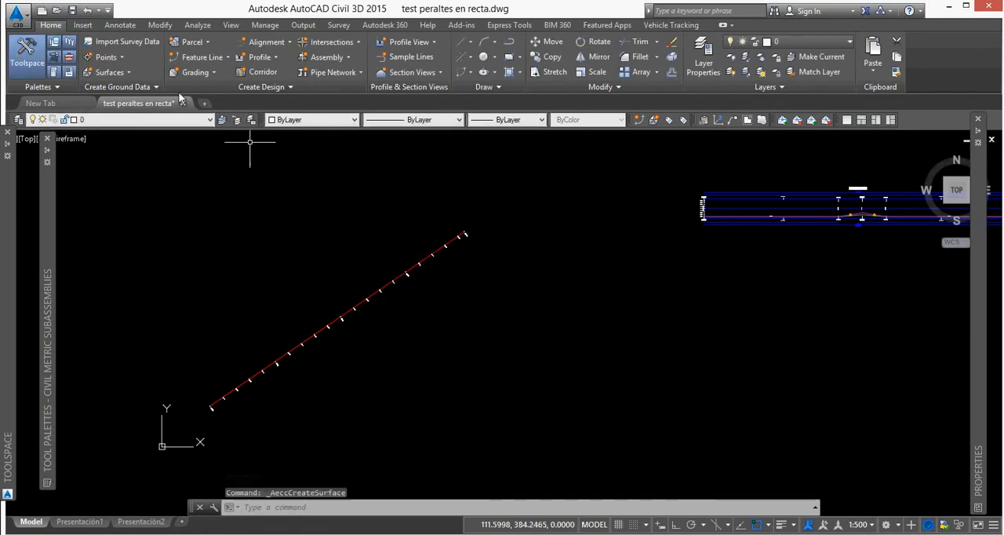
Draw a feature line about 421 m long alongside the alignment's upper side, starting at elevation 100 with a 2% grade.
left_click(220, 62)
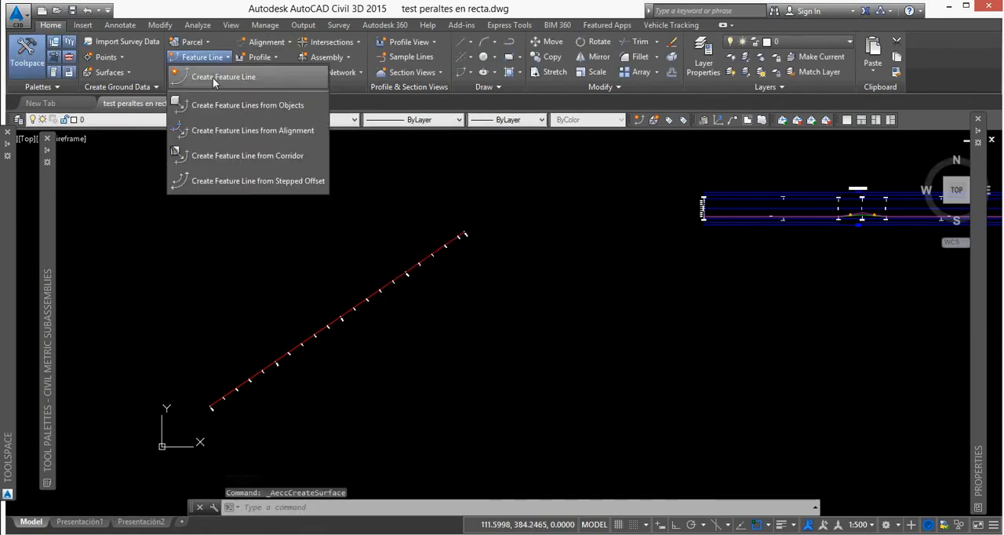
left_click(213, 77)
left_click(498, 456)
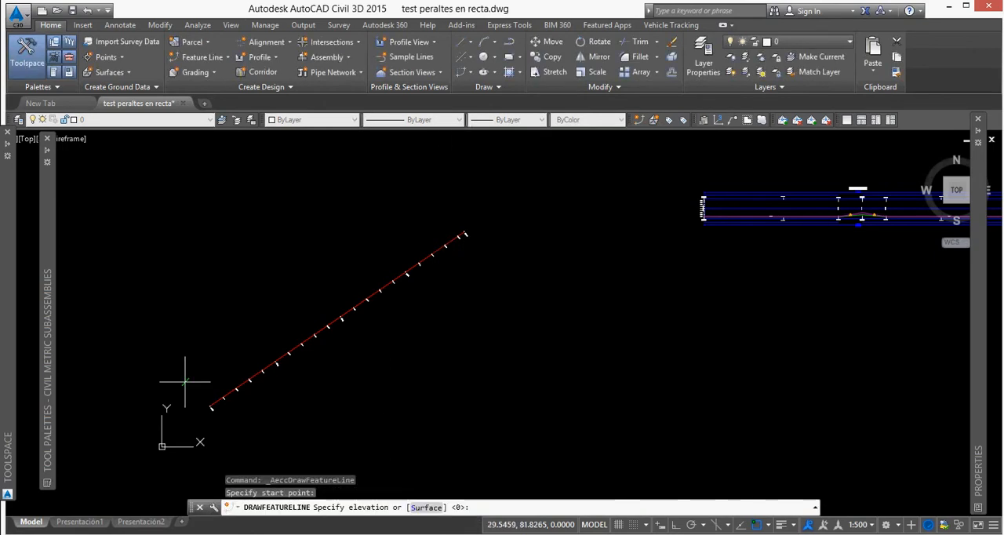
key("Return")
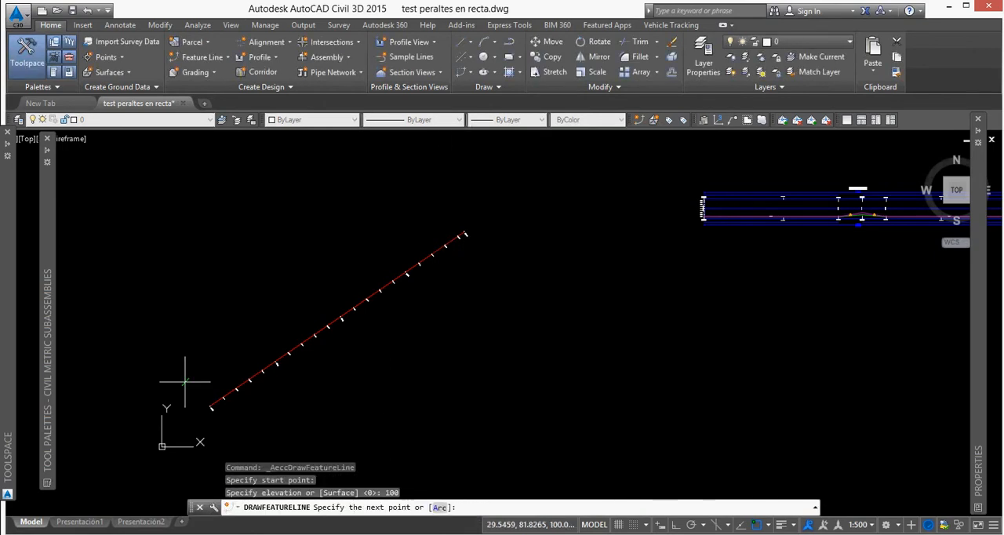
left_click(461, 198)
type("G")
key("Return")
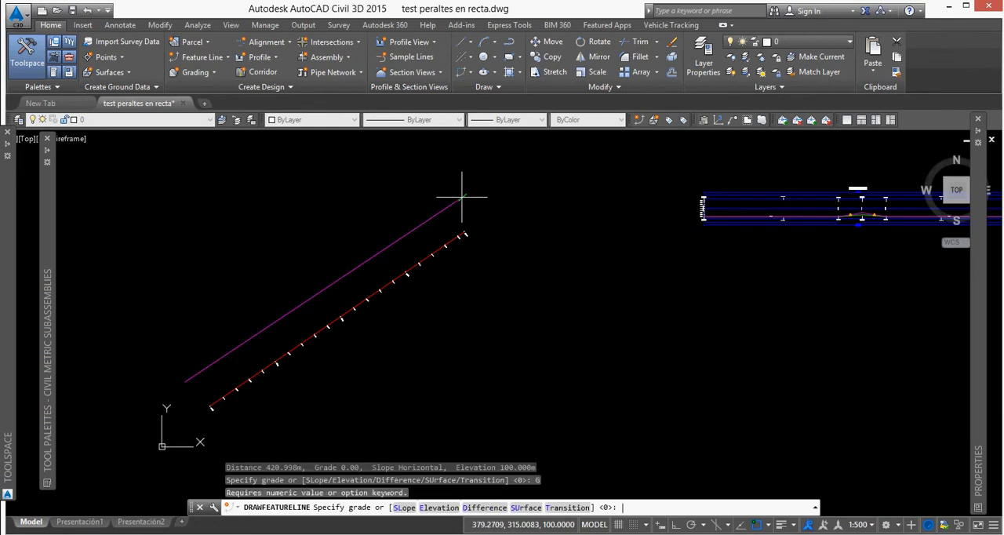
type("2")
key("Return")
key("Return")
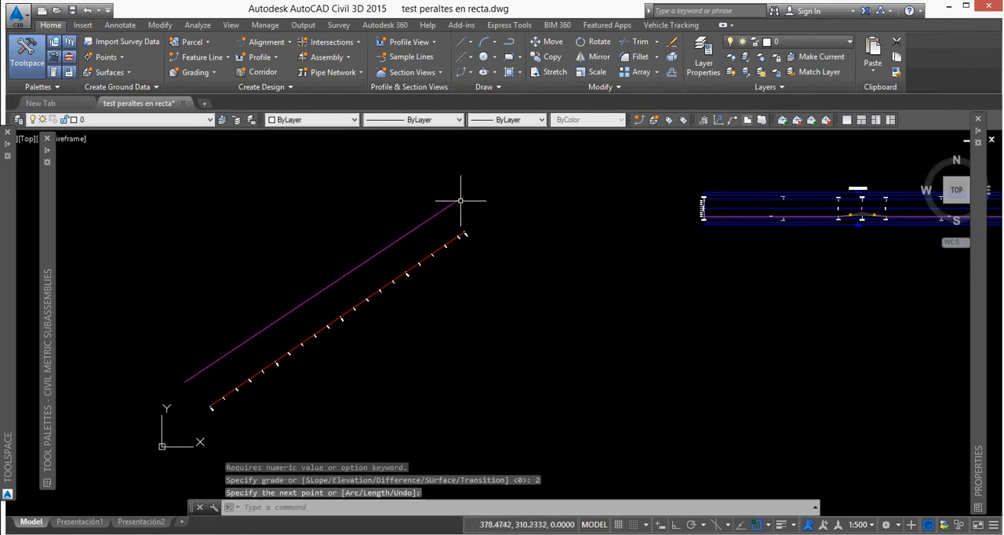
Offset the feature line to the opposite side of the alignment with an elevation difference of 0.
left_click(462, 198)
left_click(518, 72)
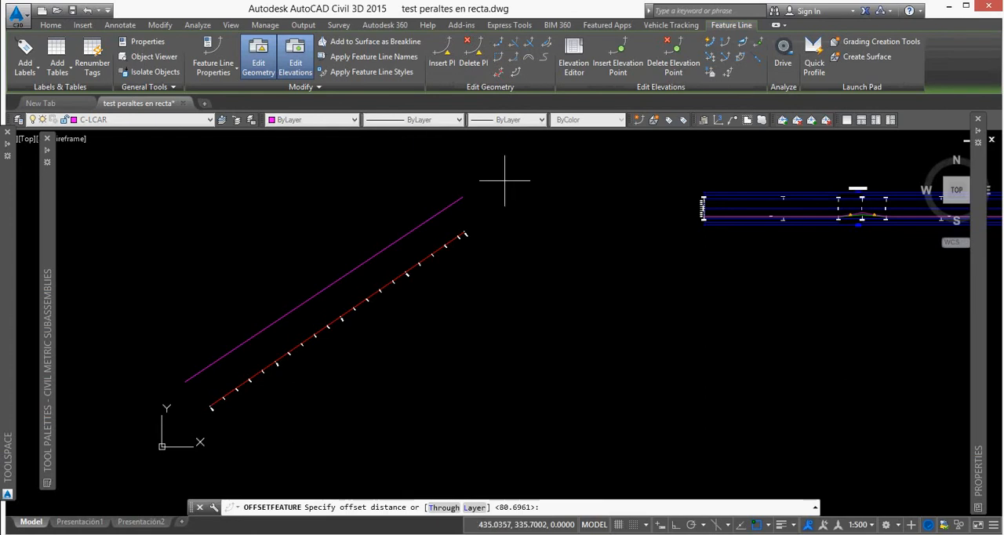
left_click(463, 198)
left_click(532, 289)
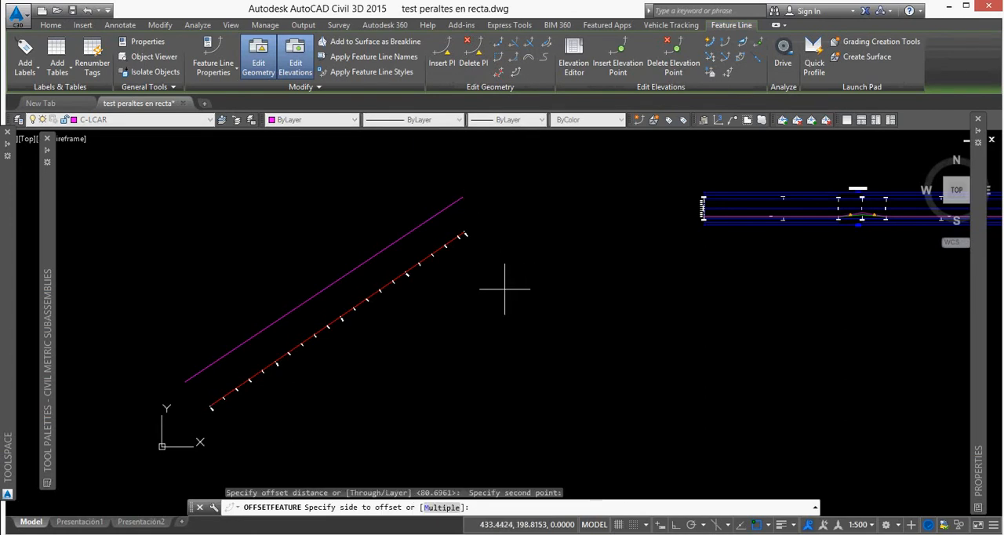
left_click(505, 288)
key("Return")
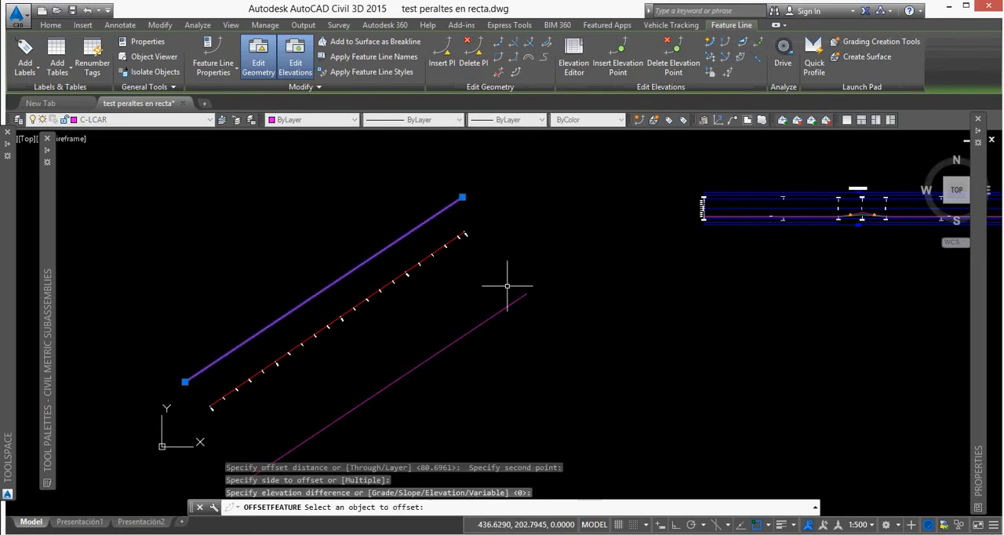
key("Escape")
Add both feature lines to the TN surface as breaklines and clear the selection.
left_click(420, 249)
left_click(392, 220)
left_click(208, 47)
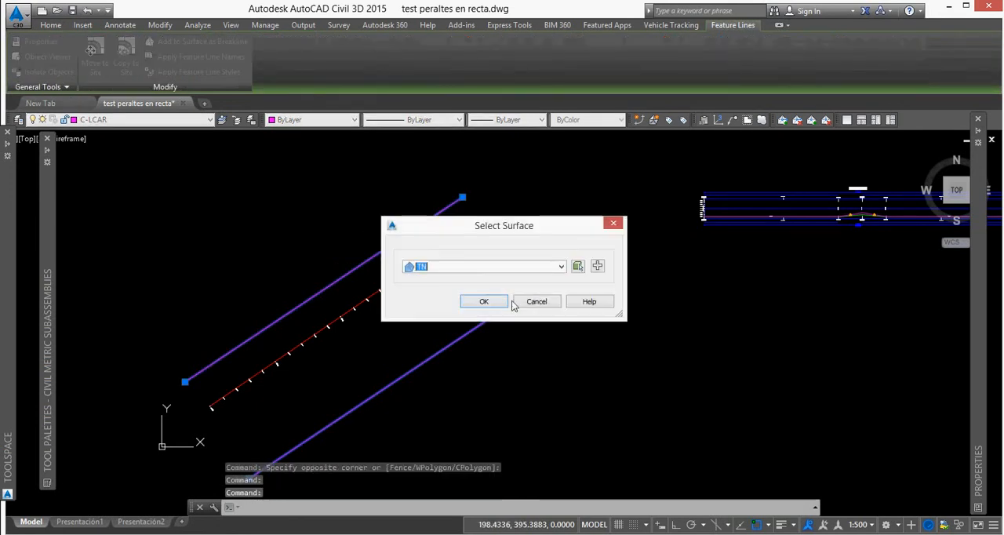
left_click(492, 306)
left_click(491, 379)
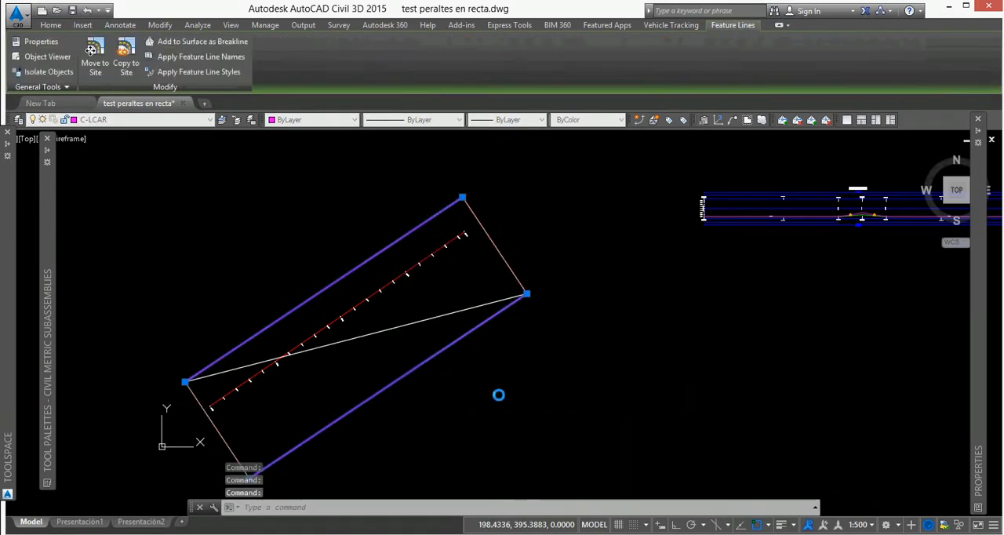
key("Escape")
scroll(388, 335, "down", 1)
key("Escape")
Sample the TN surface along the full length of the alignment to add a surface profile.
scroll(416, 281, "up", 1)
left_click(425, 271)
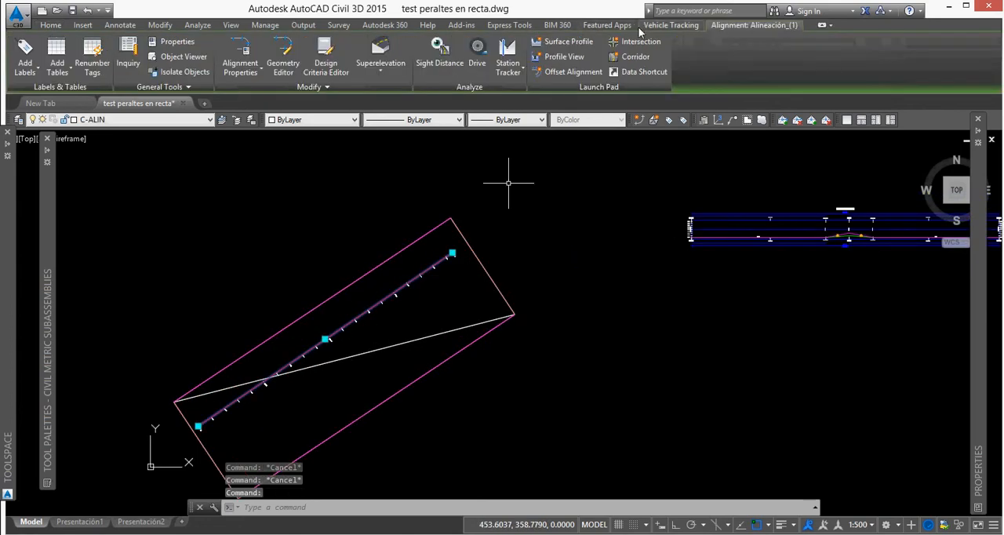
left_click(559, 41)
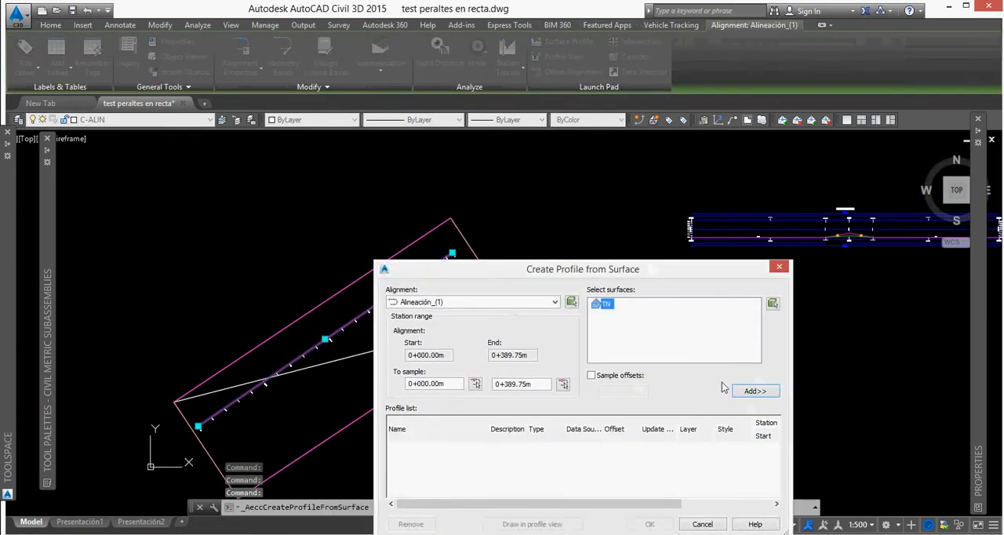
left_click(749, 391)
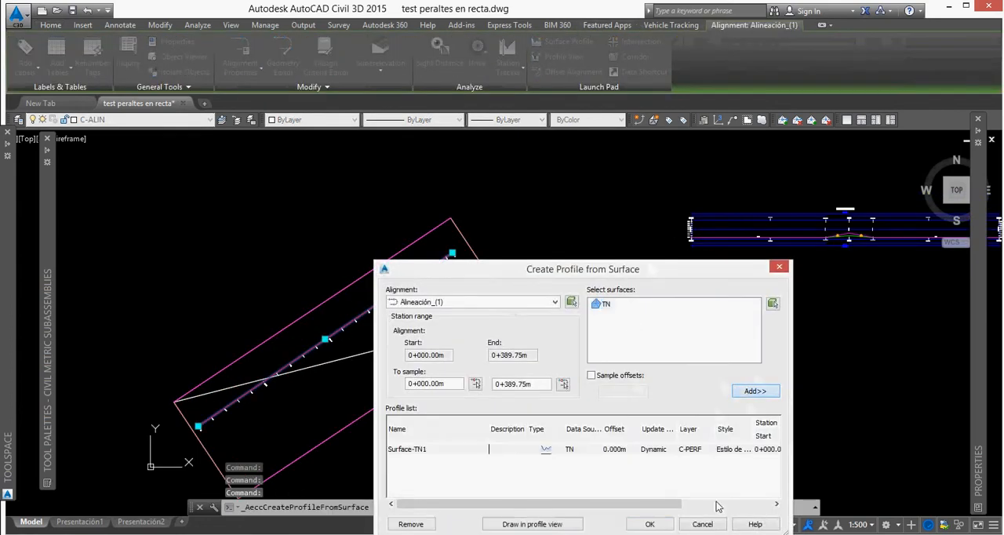
Draw the TN surface profile in a new profile view placed above the superelevation view.
left_click(555, 524)
left_click(603, 417)
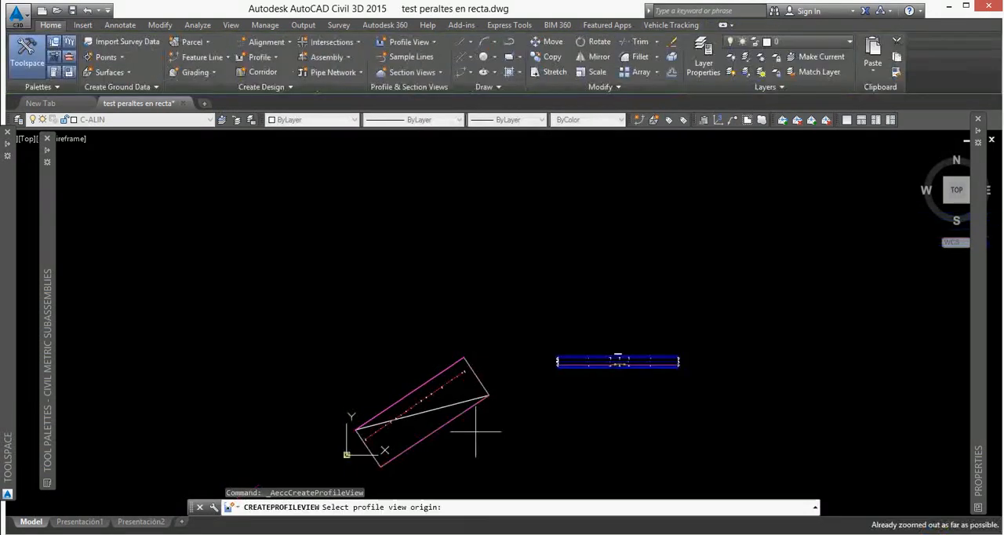
left_click(543, 298)
scroll(555, 291, "up", 6)
scroll(331, 331, "down", 4)
left_click(296, 332)
Examine the TN ground profile at both ends of the new profile view.
middle_click_drag(828, 267, 563, 277)
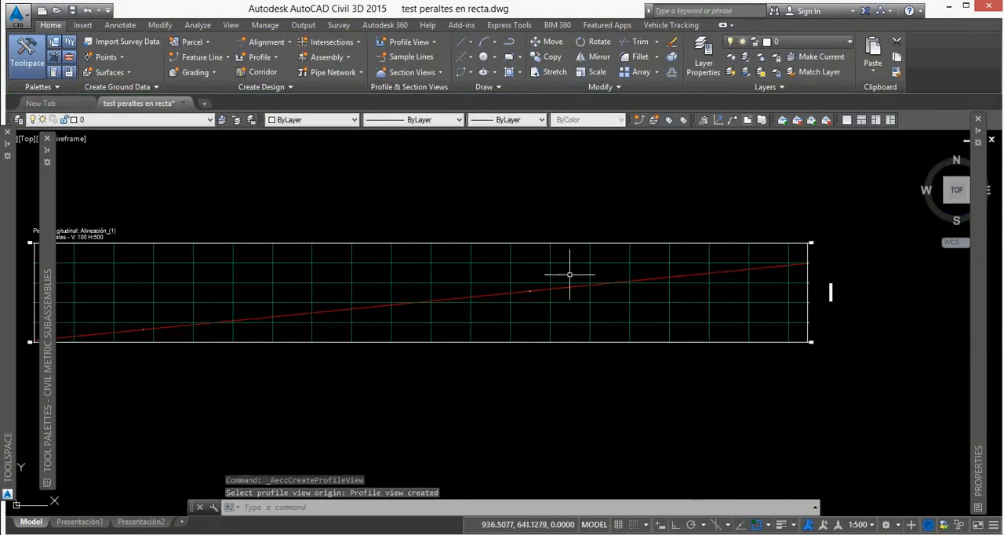
scroll(800, 253, "up", 6)
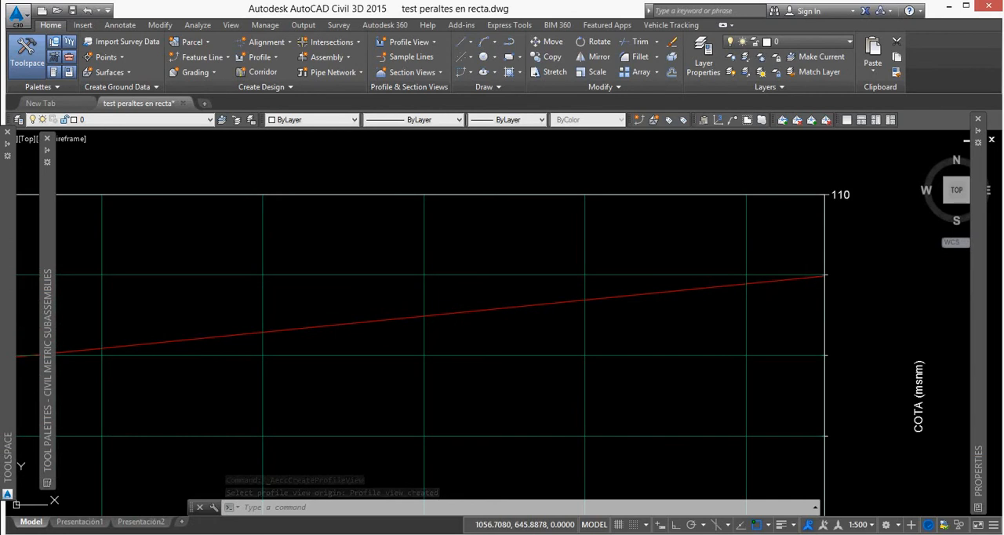
scroll(769, 271, "down", 4)
middle_click_drag(465, 330, 744, 279)
middle_click_drag(382, 304, 685, 284)
scroll(196, 323, "up", 4)
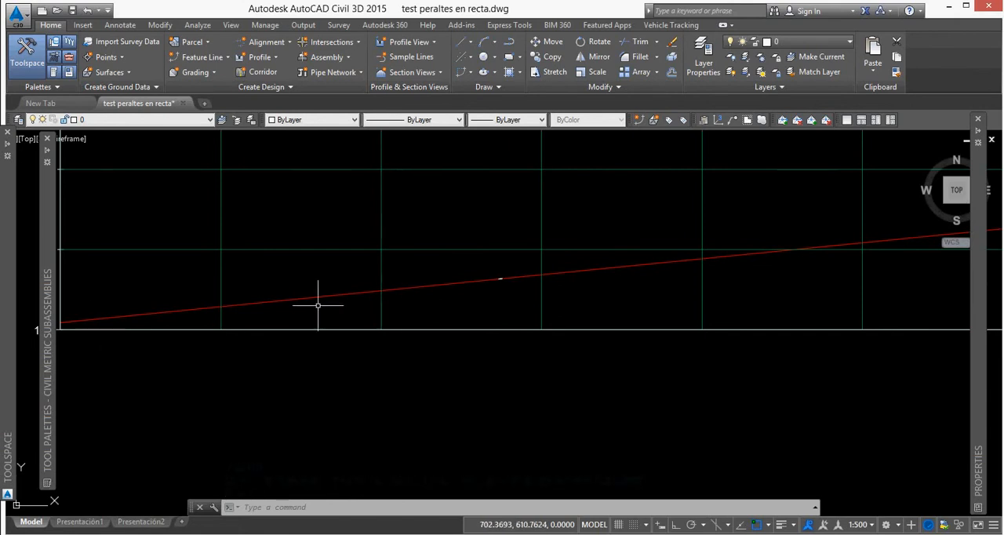
scroll(619, 247, "down", 8)
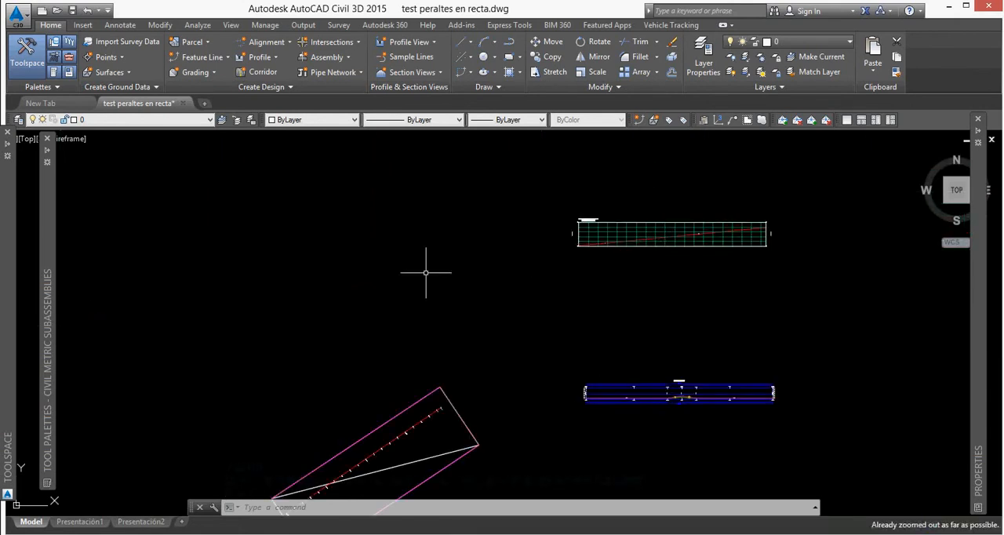
Create an assembly named 1 with the Básico styles and place its baseline in empty space near the views.
left_click(326, 57)
left_click(336, 72)
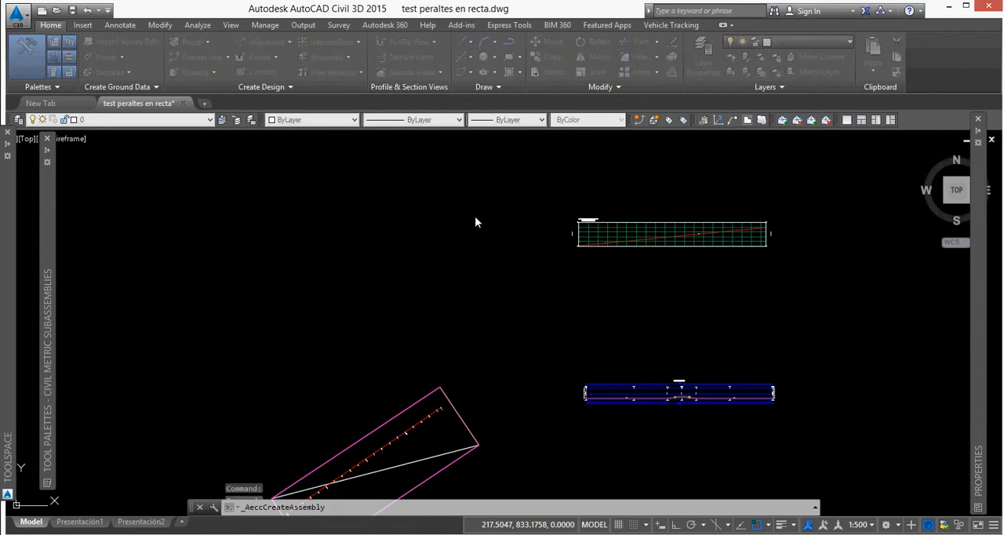
left_click(450, 374)
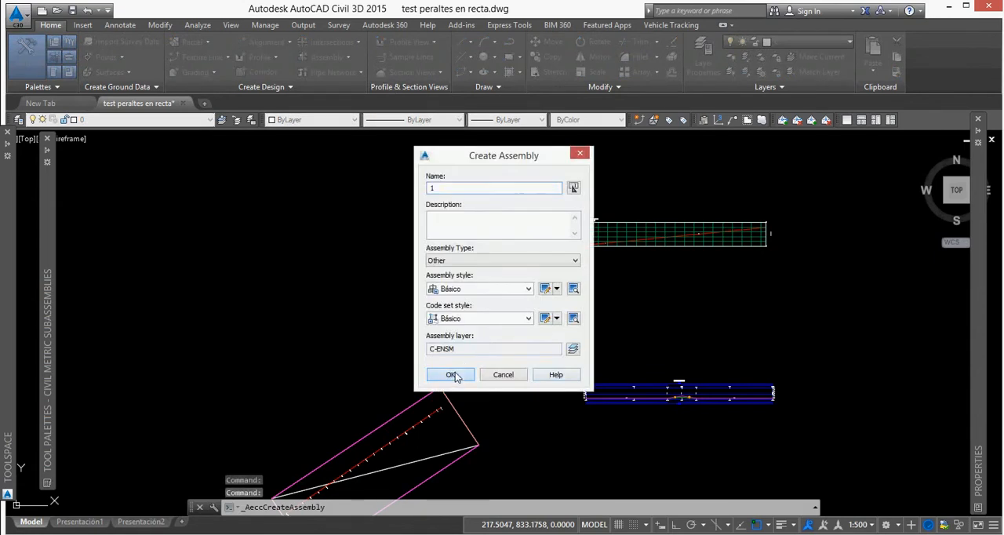
left_click(503, 322)
Attach 3.5 m wide LaneSuperelevationAOR lanes to both sides of the assembly, using Right Lane Outside superelevation.
mouse_move(49, 170)
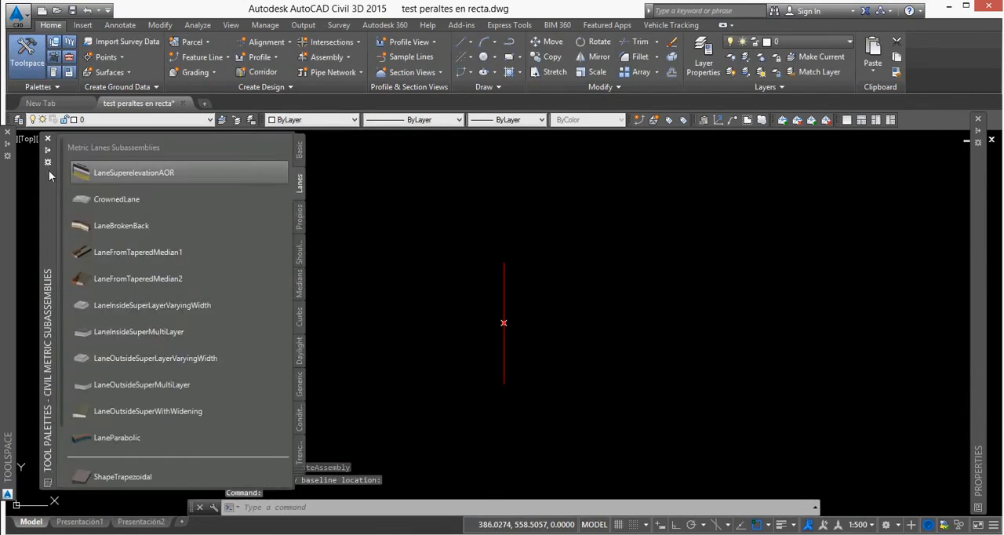
left_click(117, 174)
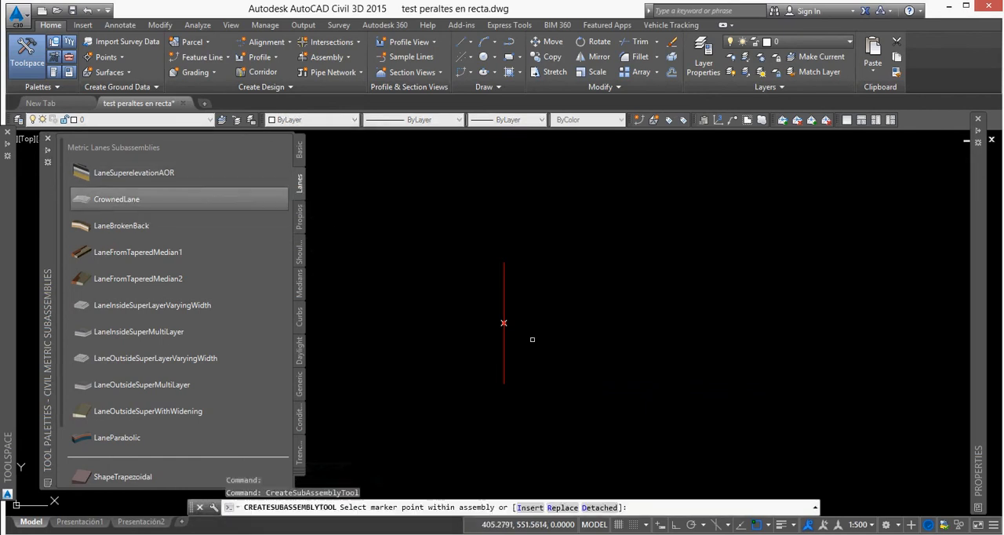
mouse_move(974, 388)
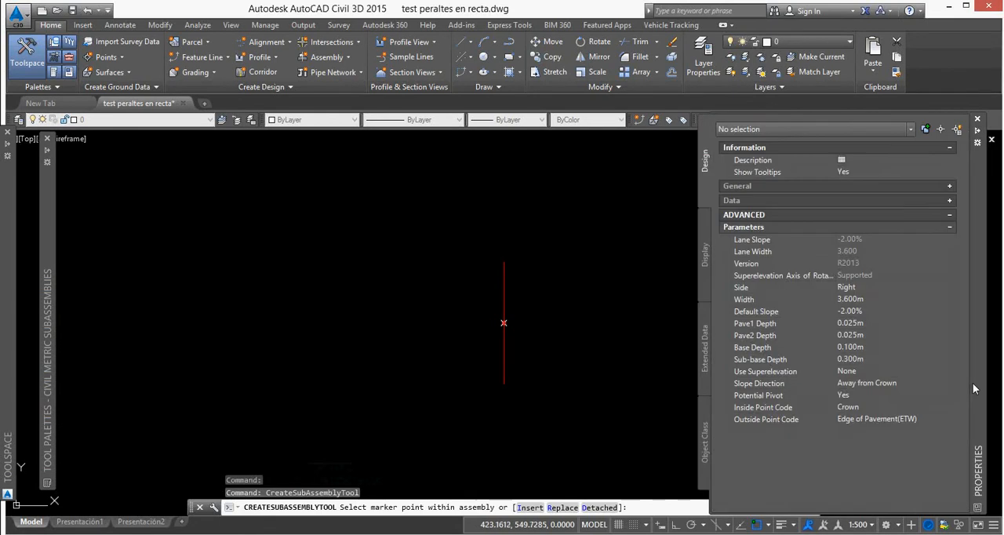
left_click(876, 297)
type("3.5")
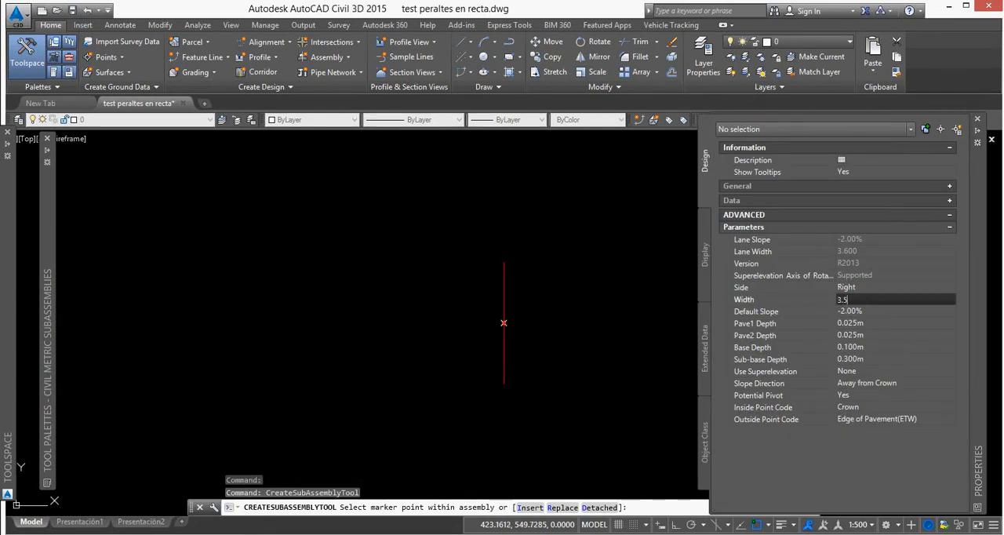
key("Tab")
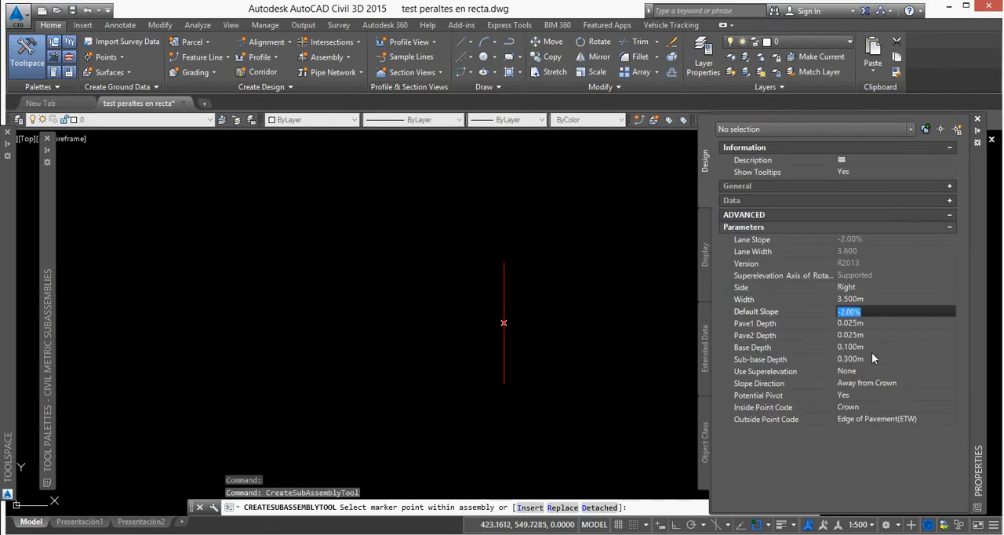
left_click(859, 371)
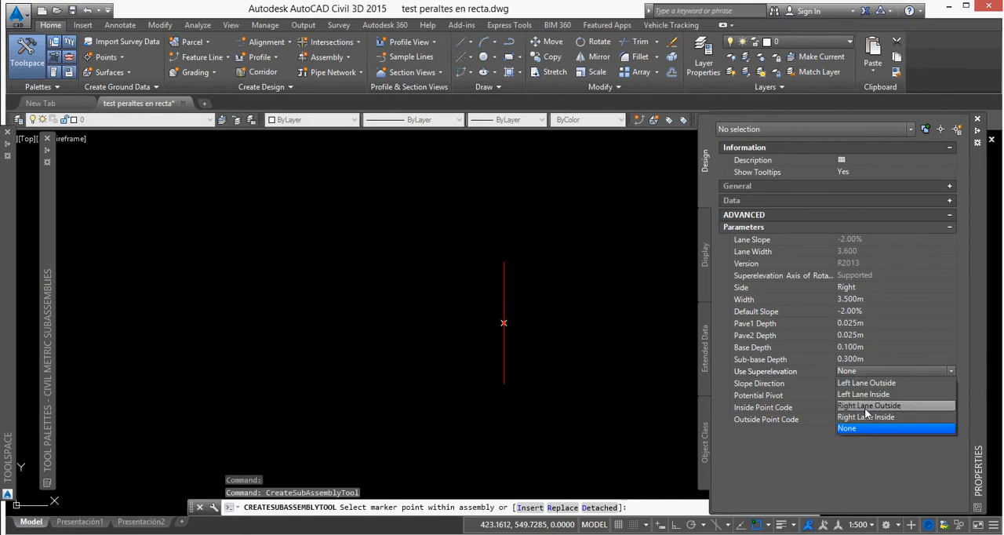
left_click(865, 406)
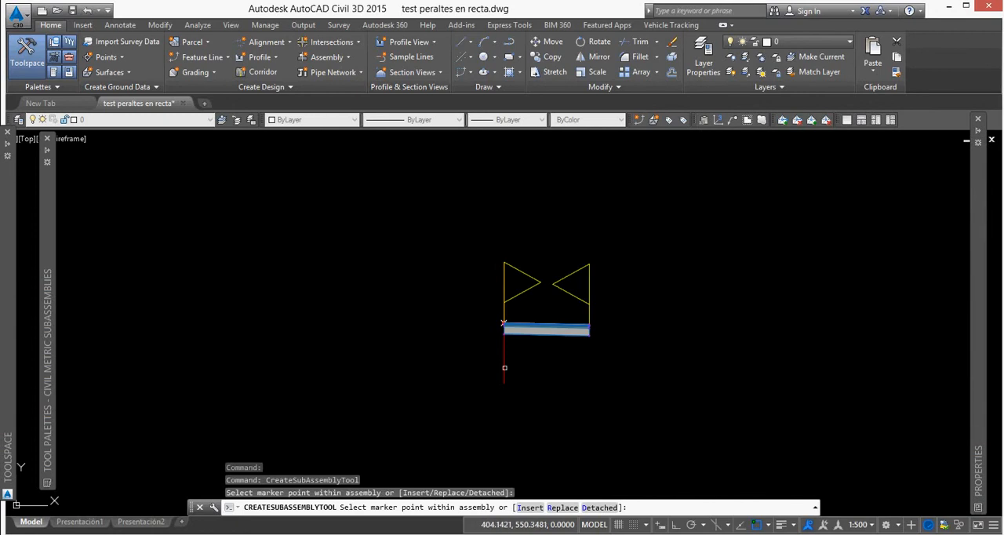
left_click(504, 322)
key("Escape")
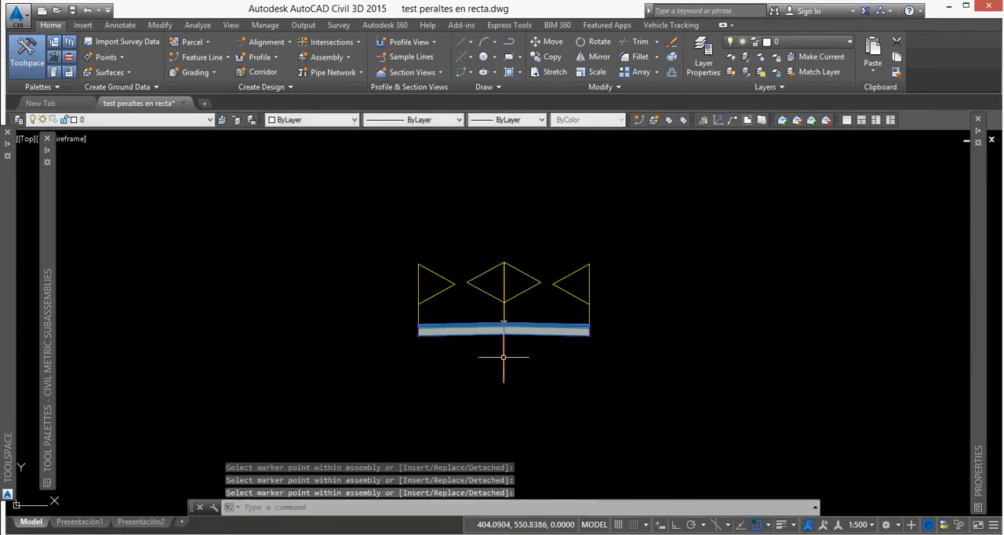
Change the left lane subassembly's superelevation to Left Lane Outside and clear the selection.
left_click(481, 327)
left_click(480, 325)
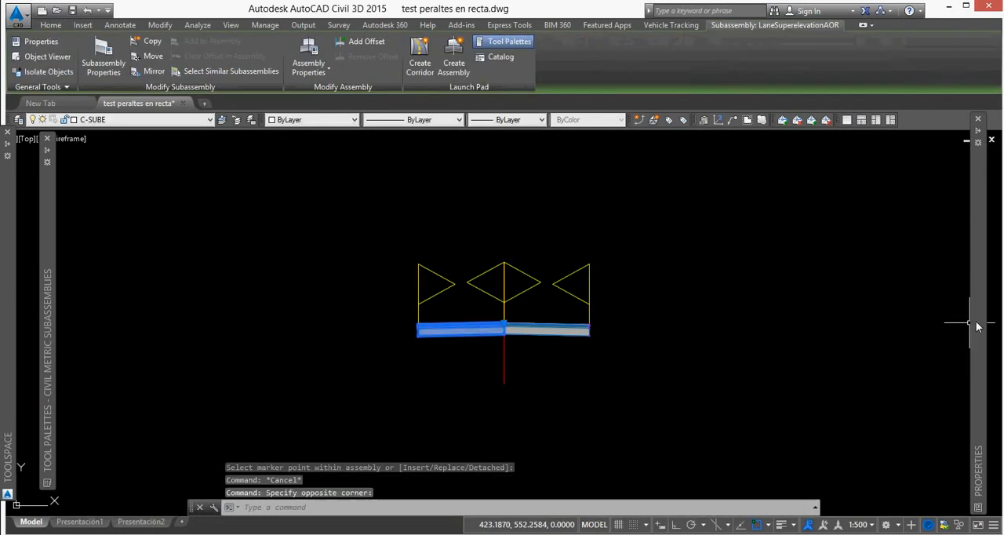
mouse_move(979, 326)
left_click(847, 383)
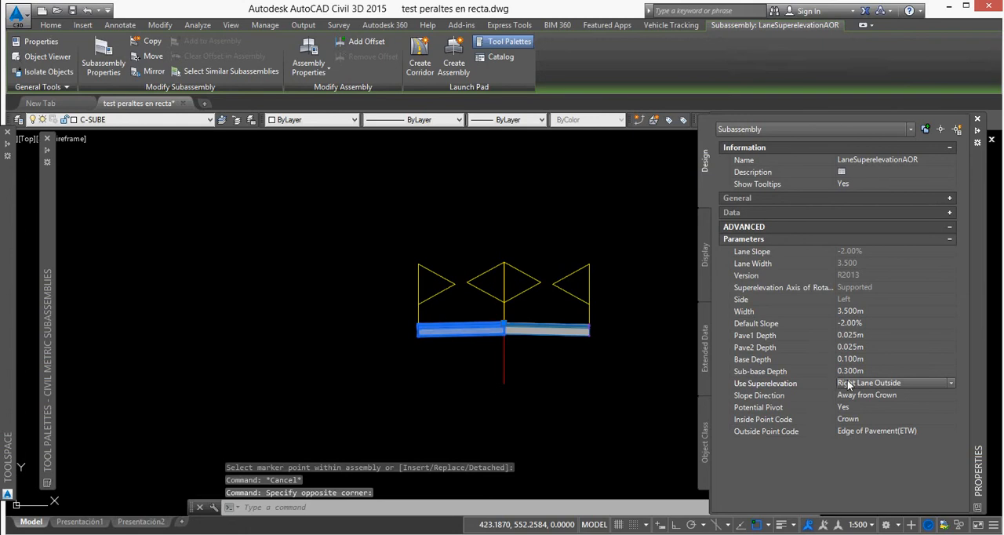
left_click(852, 384)
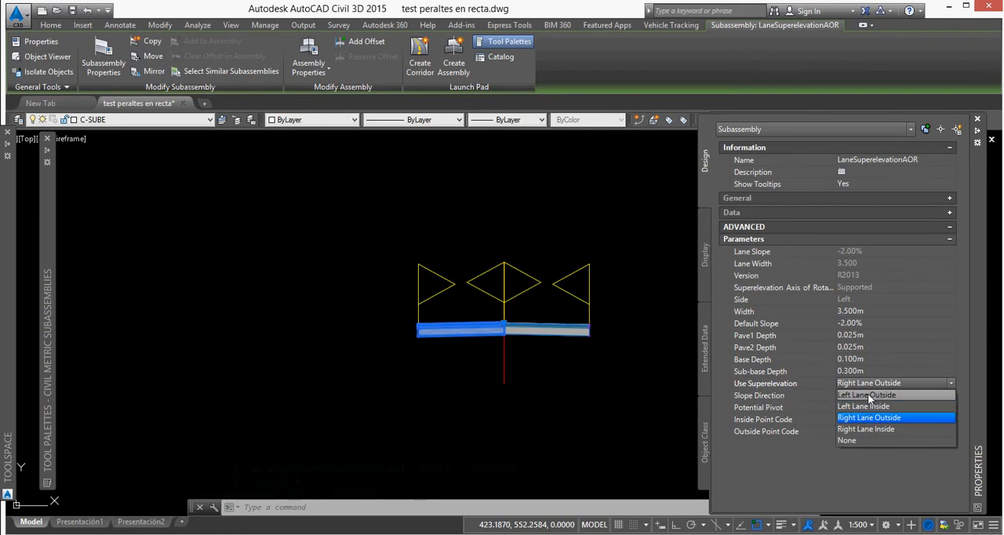
left_click(868, 396)
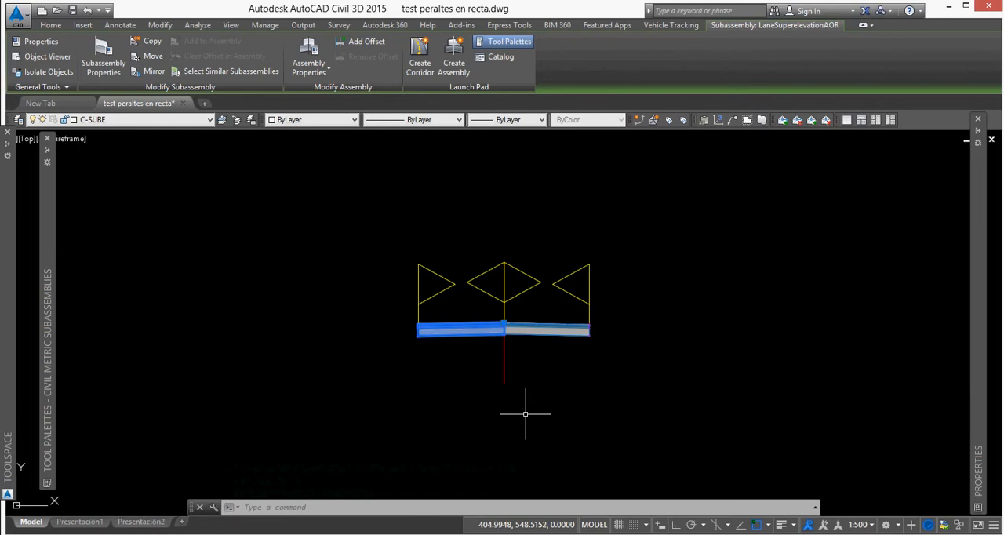
key("Escape")
Create a corridor along Alineación_(1) using the Surface-TN1 profile and assembly 1, accepting the default baseline and region parameters.
scroll(484, 275, "down", 6)
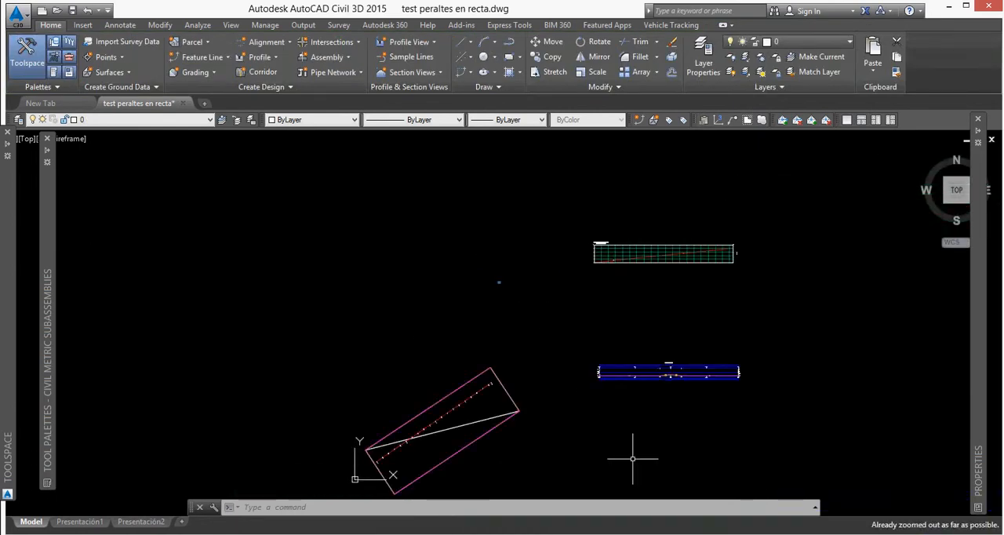
scroll(684, 392, "up", 3)
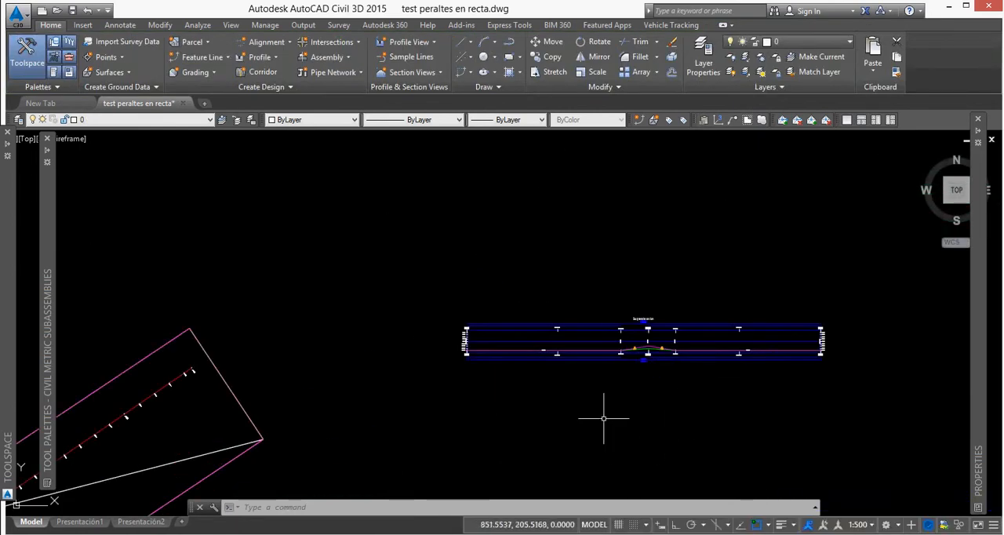
left_click(263, 72)
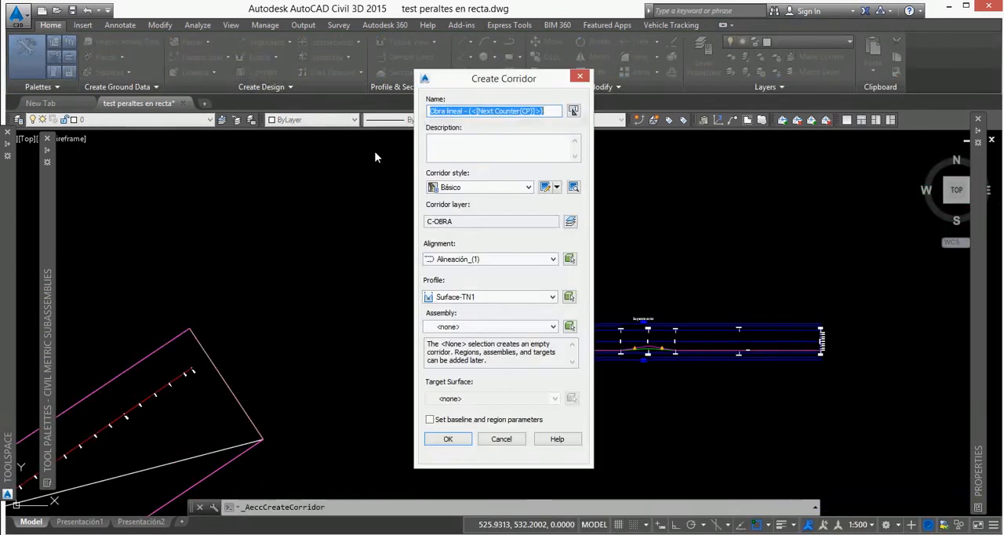
left_click(473, 326)
left_click(459, 347)
left_click(448, 438)
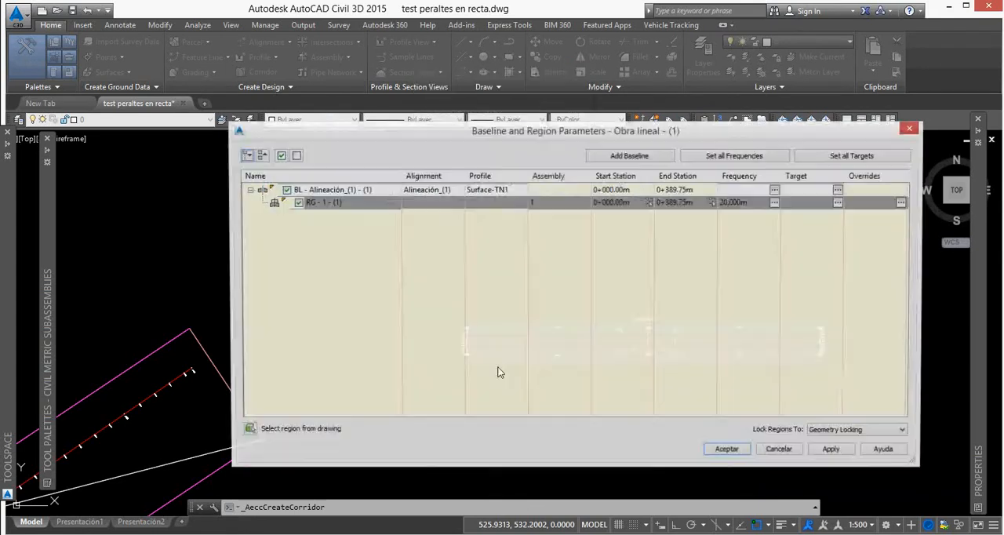
left_click(729, 452)
Examine the new corridor in plan along the straight alignment.
scroll(649, 335, "down", 2)
scroll(404, 348, "up", 4)
scroll(405, 348, "up", 3)
middle_click_drag(316, 380, 398, 357)
scroll(337, 390, "up", 3)
scroll(330, 391, "down", 4)
middle_click_drag(588, 246, 414, 332)
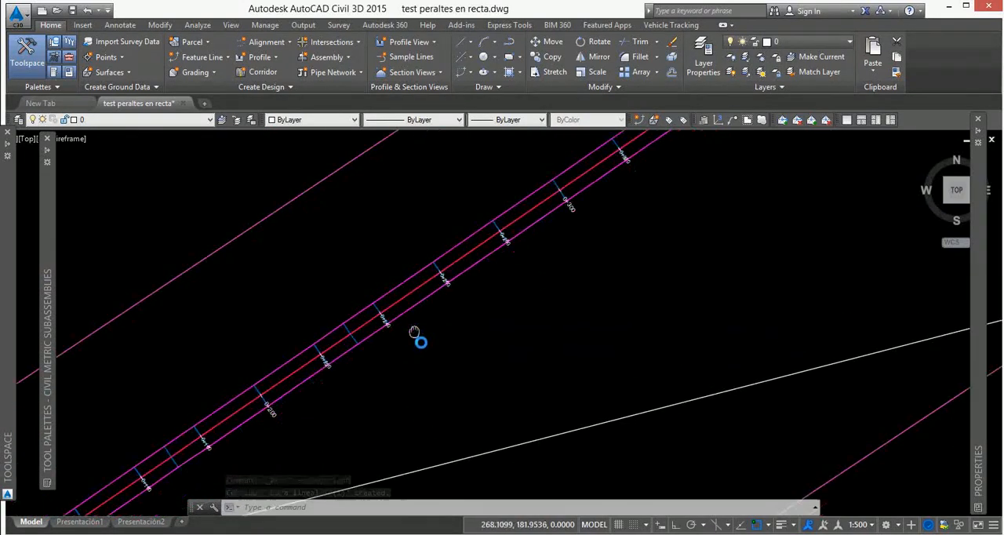
scroll(417, 321, "down", 8)
Examine the superelevation view between stations 0+170 and 0+230 to review where the manual slopes change.
key("Escape")
scroll(744, 264, "up", 2)
middle_click_drag(757, 269, 539, 281)
scroll(538, 280, "up", 6)
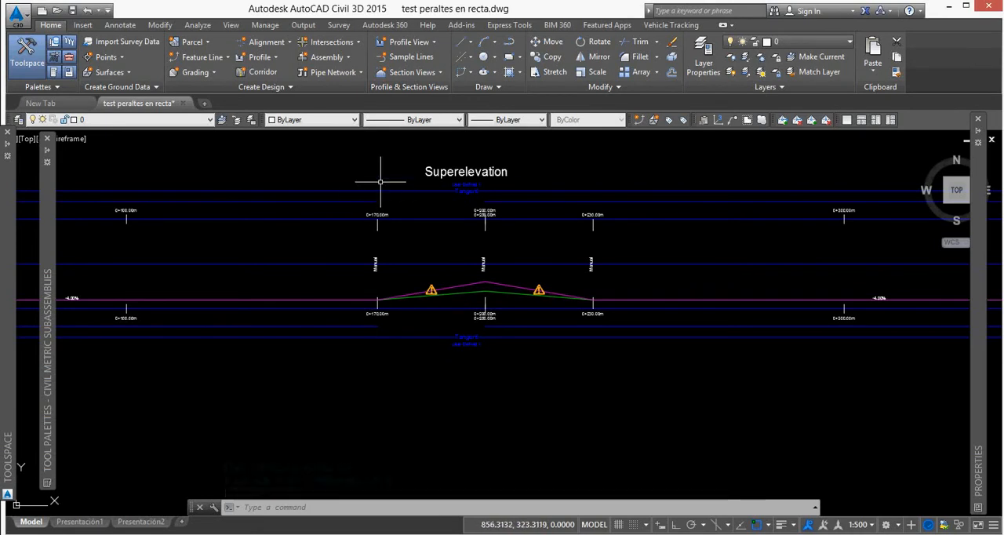
scroll(546, 218, "up", 2)
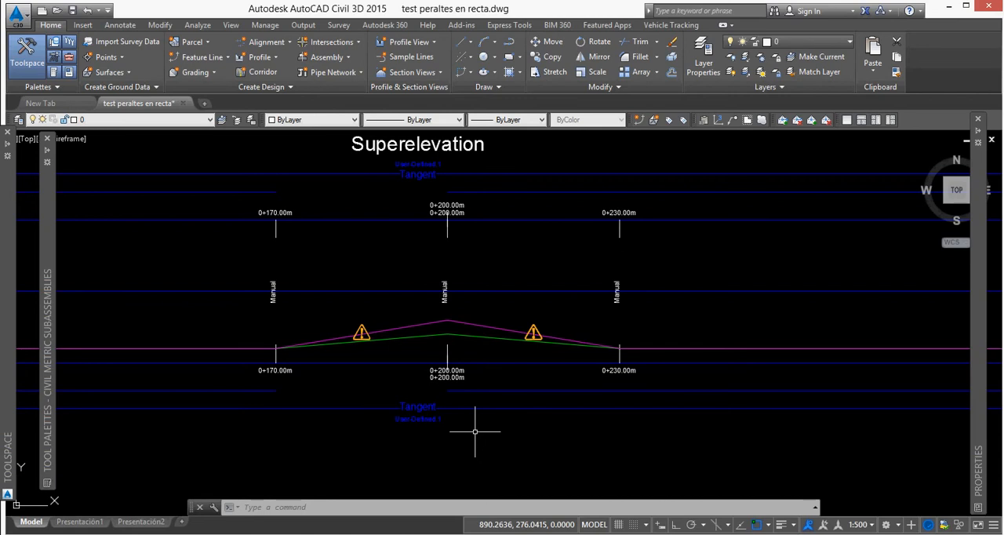
scroll(591, 262, "down", 6)
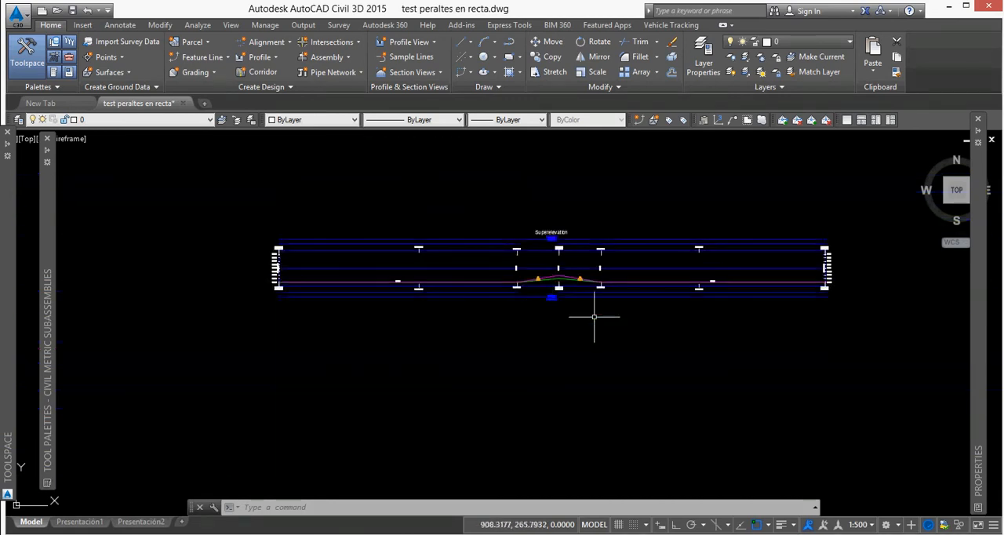
key("Escape")
key("Escape")
Start a sample line group on Alineación_(1) and assign the Terreno existente style to the TN section.
scroll(675, 284, "down", 6)
scroll(424, 349, "up", 2)
scroll(448, 348, "up", 5)
left_click(406, 56)
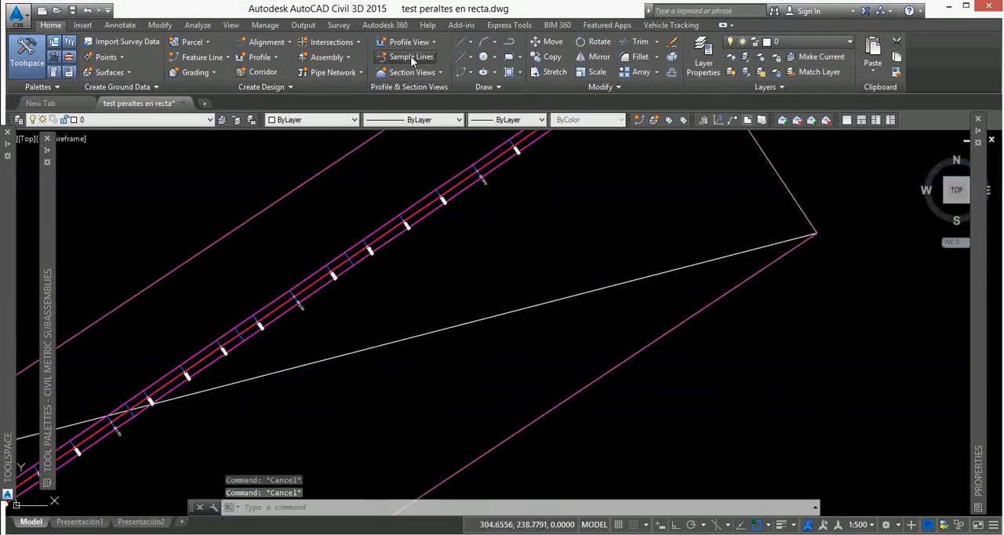
key("Return")
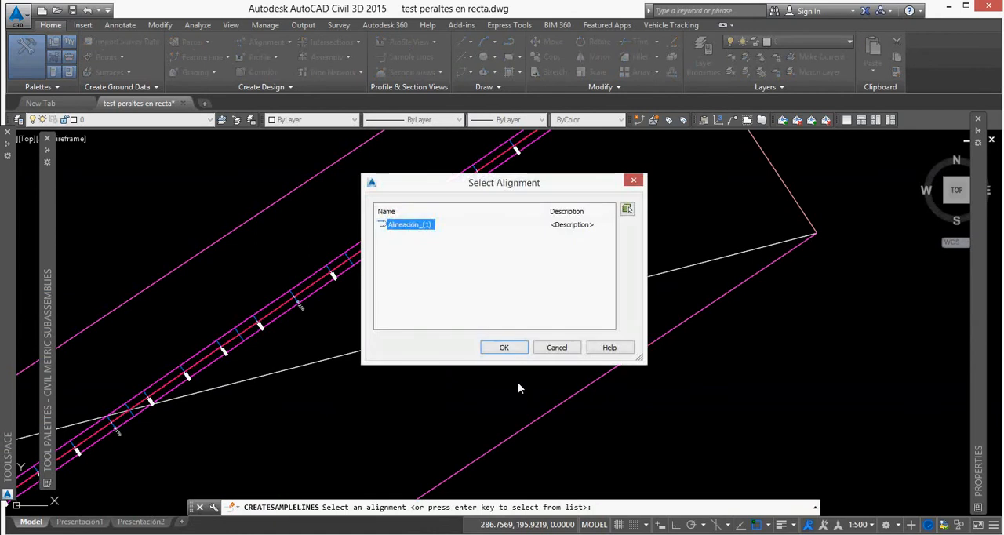
left_click(510, 349)
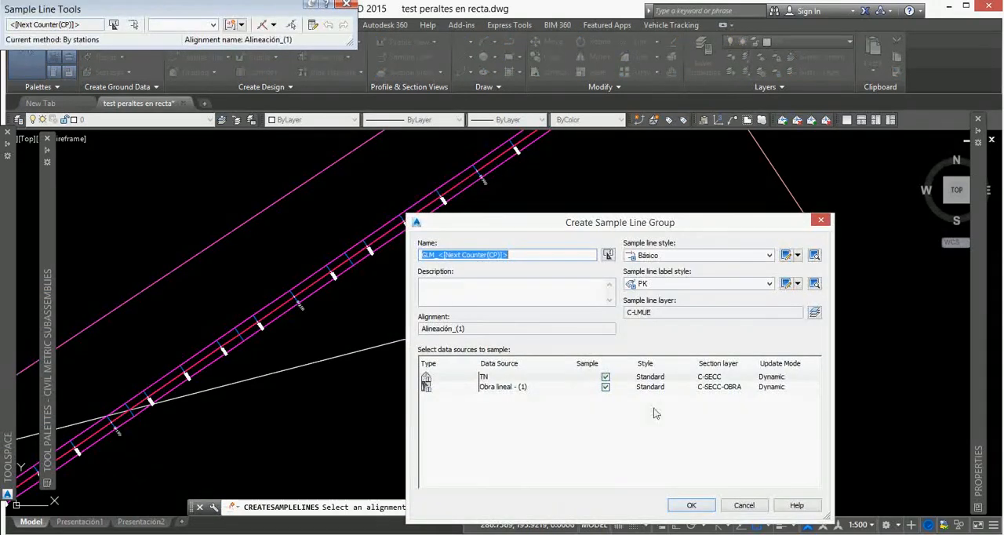
left_click(647, 382)
left_click(494, 274)
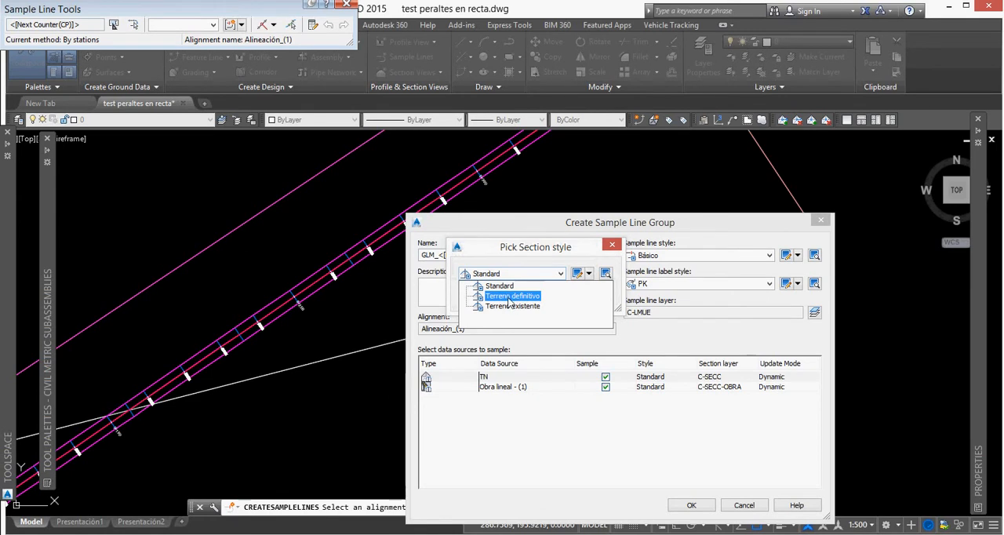
left_click(511, 306)
left_click(484, 295)
Set the corridor section's code set style to Básico con marcas invisibles and create the sample line group.
left_click(648, 382)
left_click(518, 273)
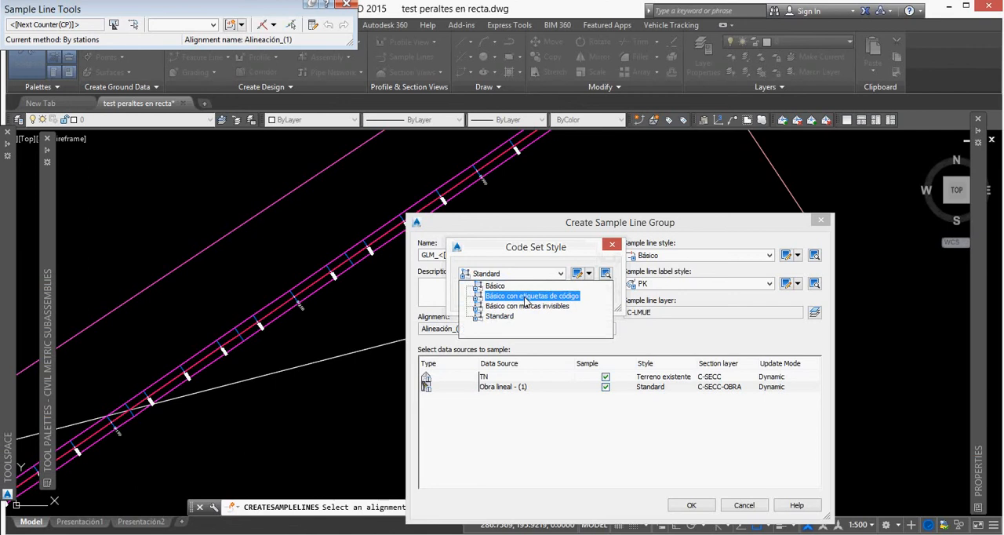
left_click(525, 296)
left_click(517, 273)
left_click(526, 306)
left_click(482, 297)
left_click(691, 505)
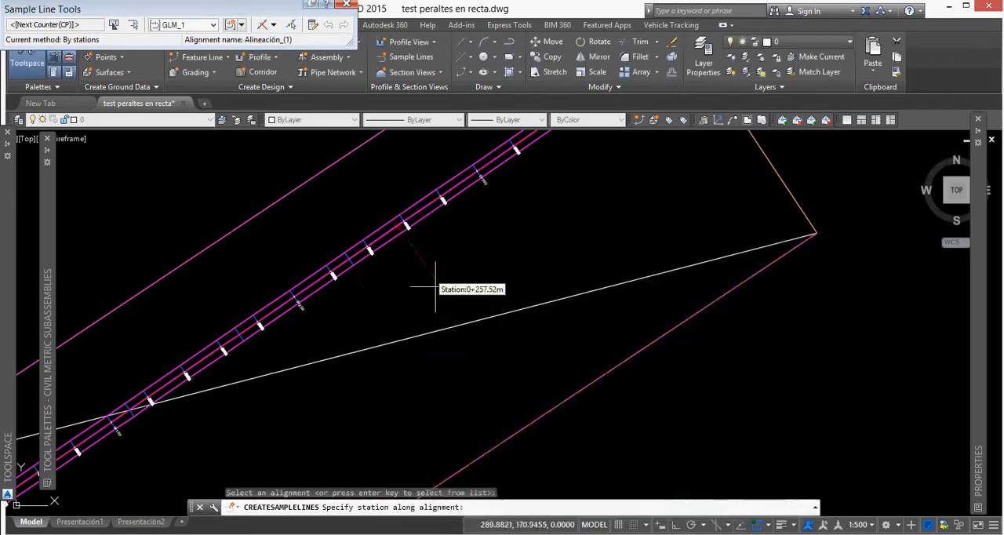
Add a sample line at station 170 with left and right swath widths of 5 m.
type("170")
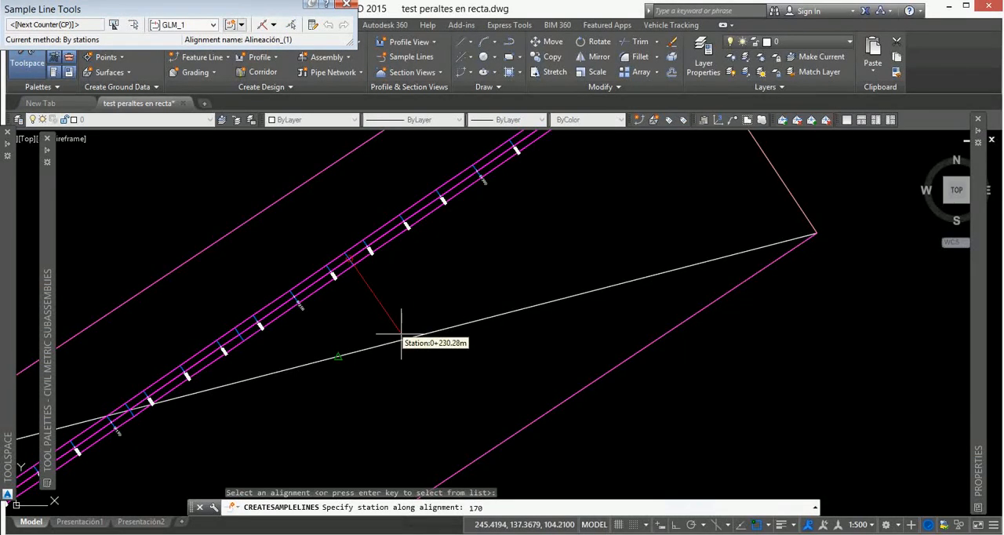
key("Return")
type("5")
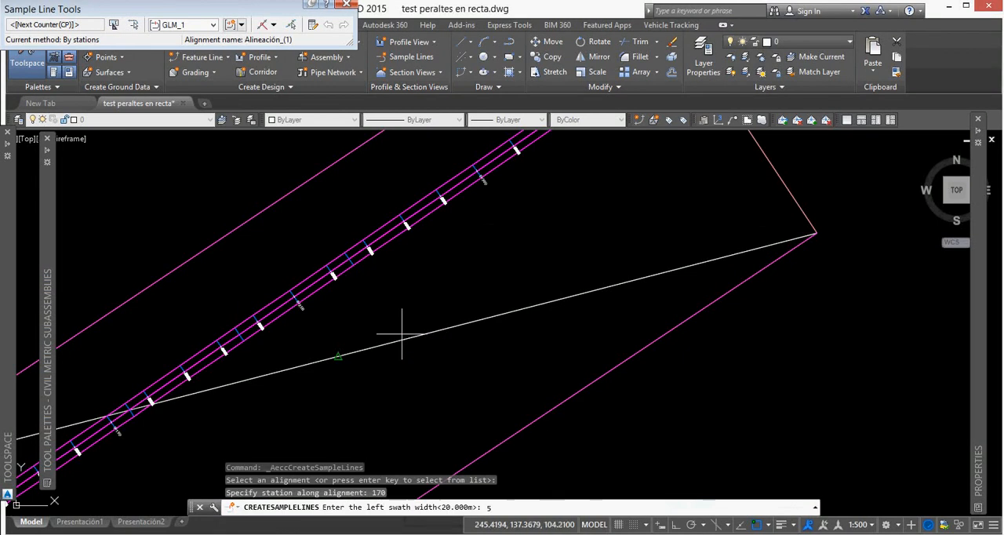
key("Return")
type("5")
key("Return")
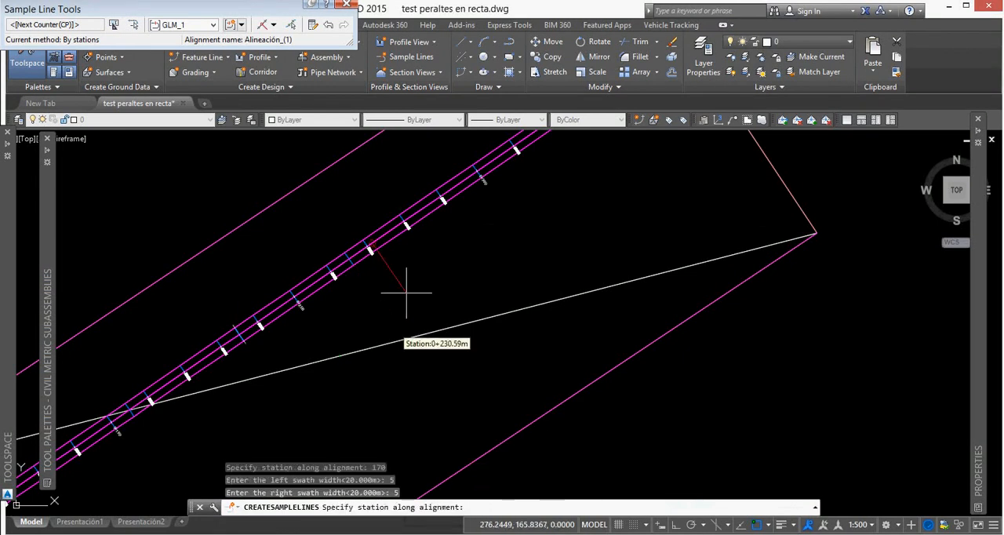
Add a sample line at station 200 with 5 m swath widths on both sides.
type("200")
key("Return")
type("5")
key("Return")
type("5")
key("Return")
Add a sample line at station 230 with 5 m swaths on each side and finish the sample lines.
type("230")
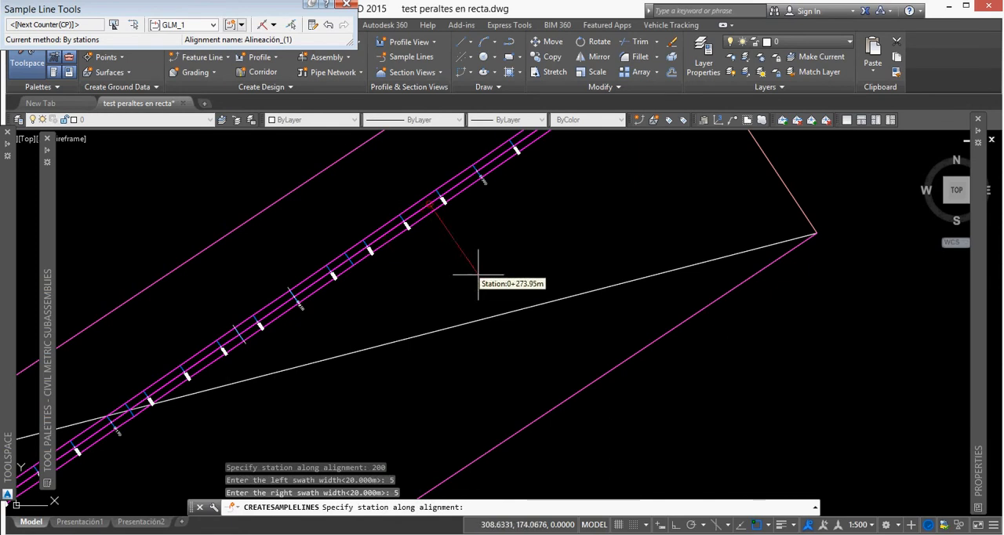
key("Return")
type("5")
key("Return")
type("5")
key("Return")
key("Return")
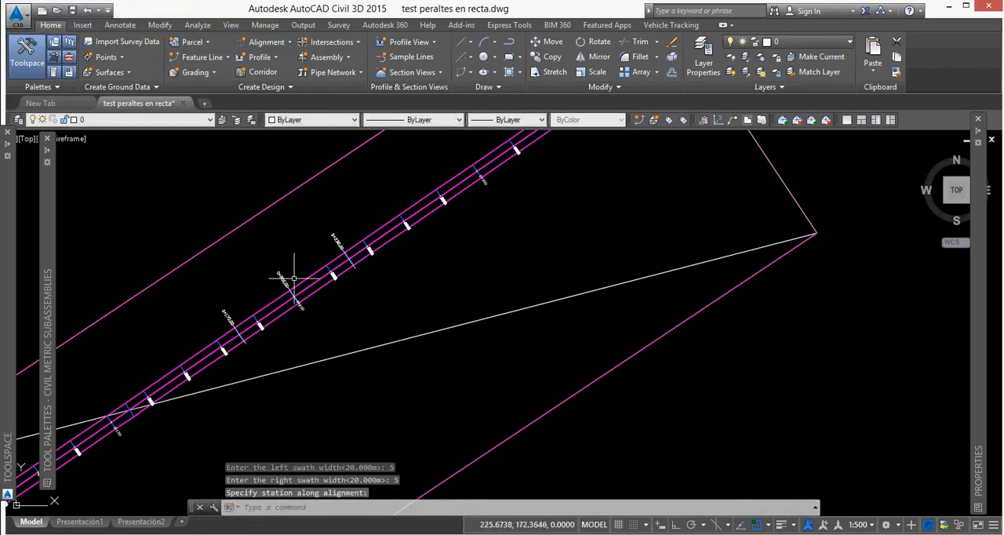
Start creating multiple section views for sample line group GLM_1 on Alineación_(1), using Draft placement in model space.
scroll(347, 359, "up", 2)
left_click(439, 72)
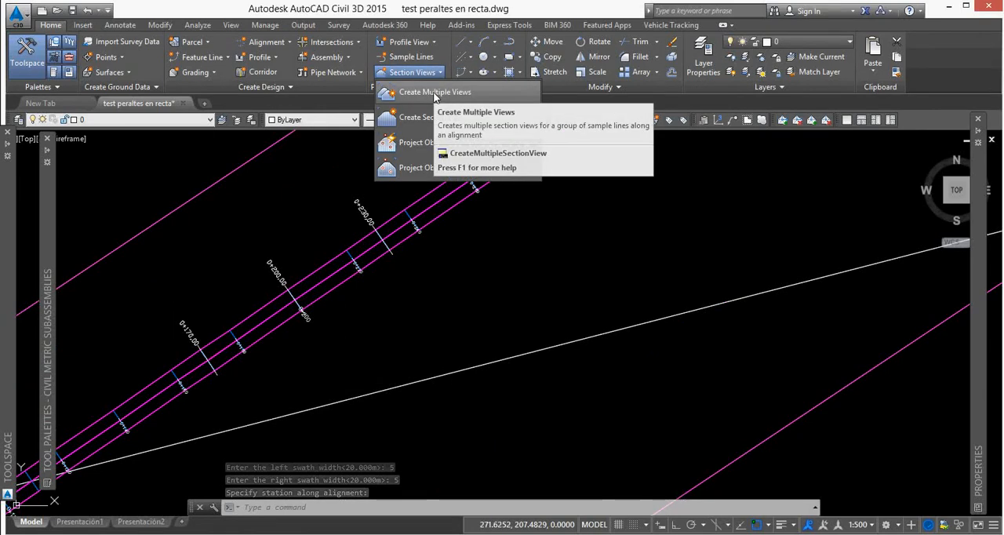
left_click(434, 92)
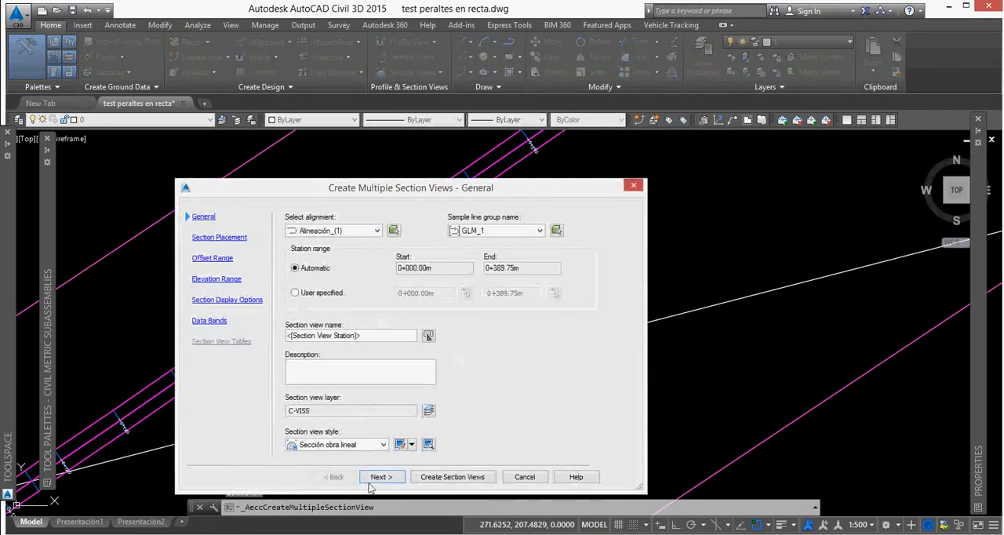
left_click(382, 471)
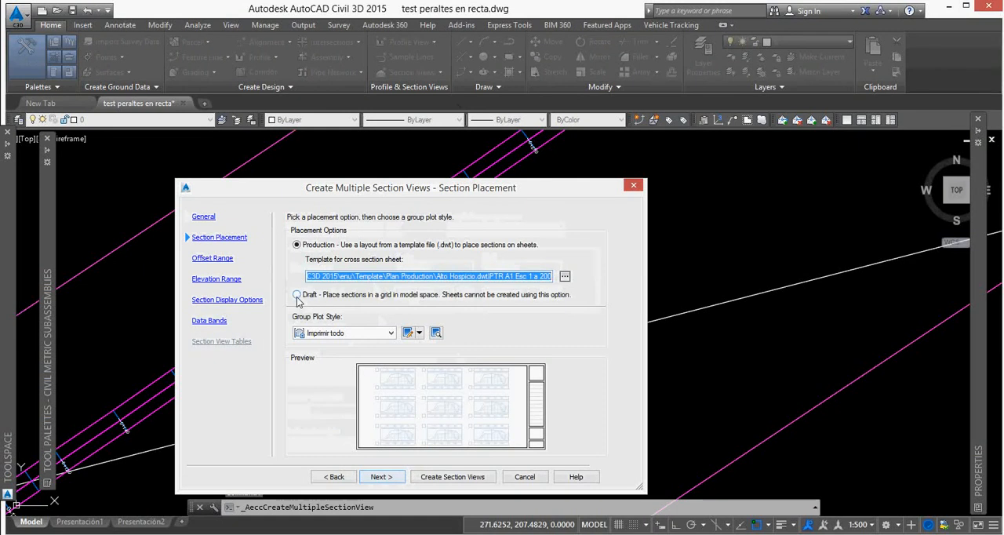
left_click(297, 295)
left_click(390, 477)
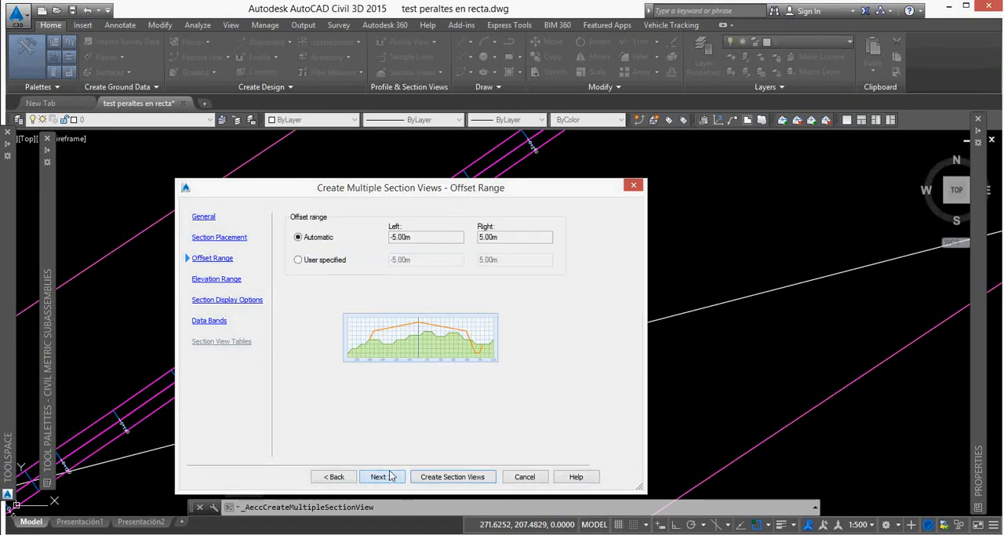
Keep the automatic offset and elevation ranges and the _Sin guitarra band set, and place the section views in empty space below the surface.
left_click(391, 478)
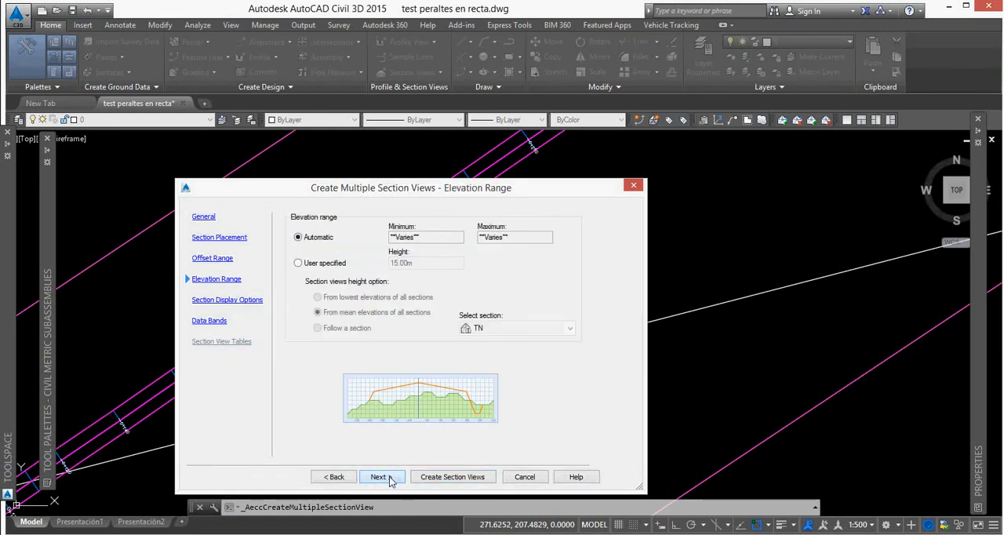
left_click(391, 479)
left_click(391, 480)
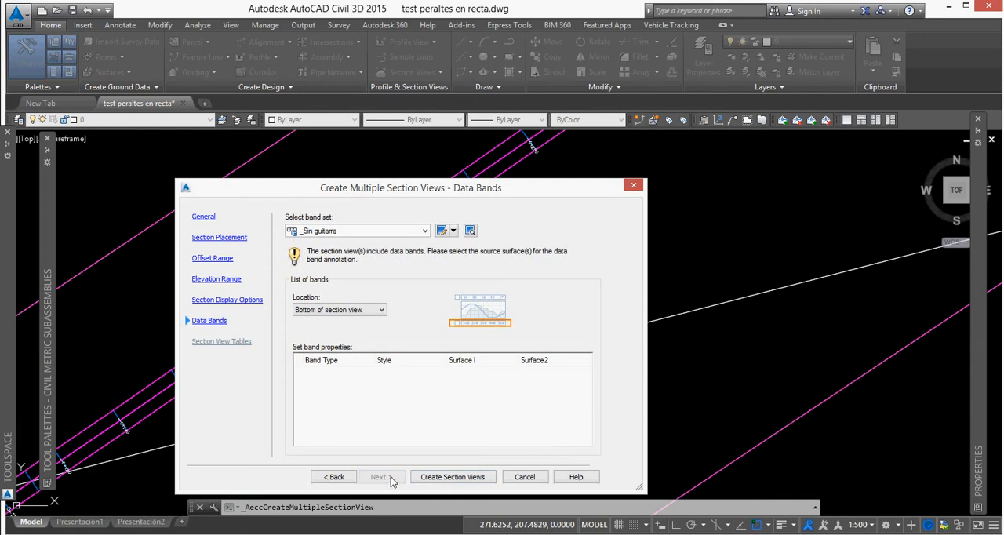
left_click(453, 477)
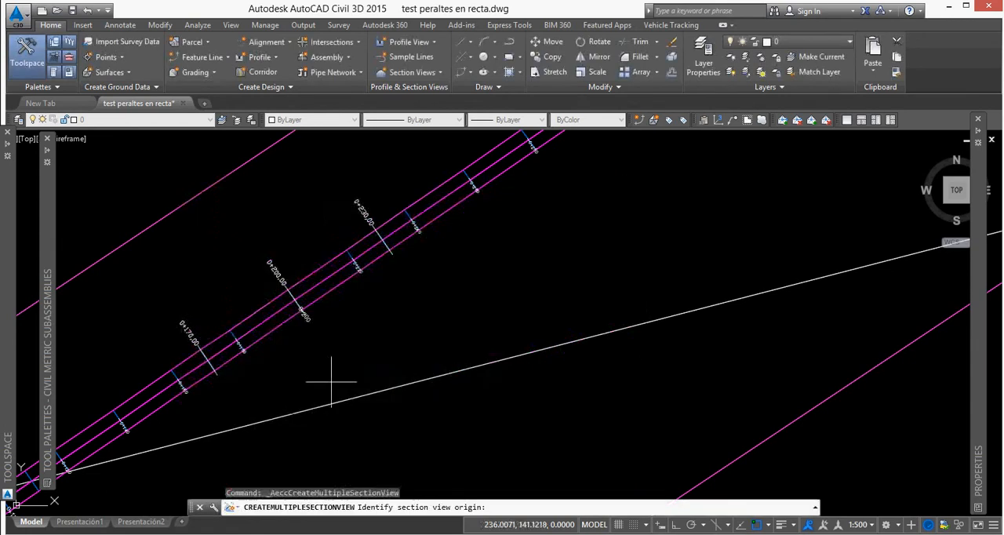
scroll(332, 385, "down", 5)
left_click(486, 383)
Add a grade label to the left lane of section view 0+170, measured from the pavement's outer edge to the crown.
scroll(484, 382, "up", 3)
scroll(485, 382, "up", 6)
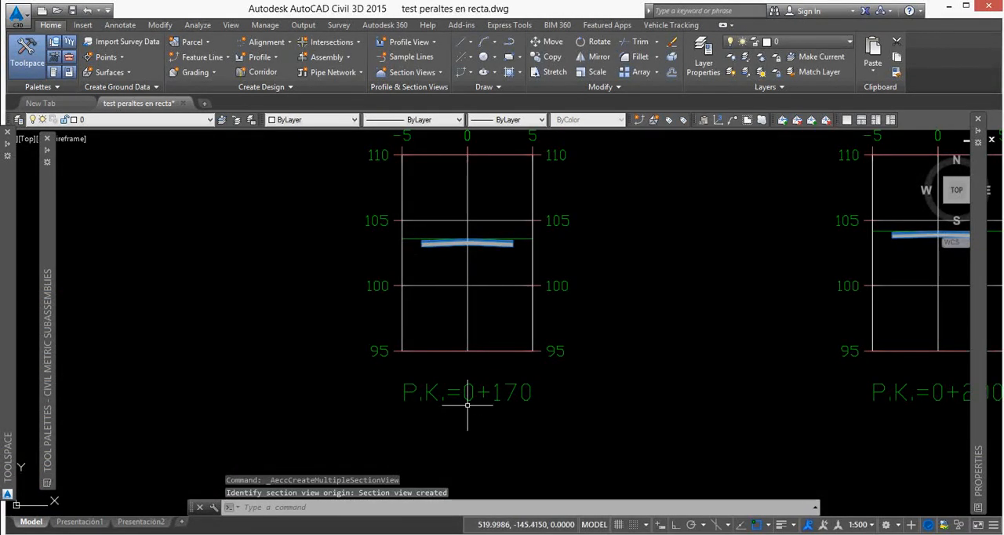
scroll(471, 266, "up", 6)
left_click(535, 333)
left_click(318, 135)
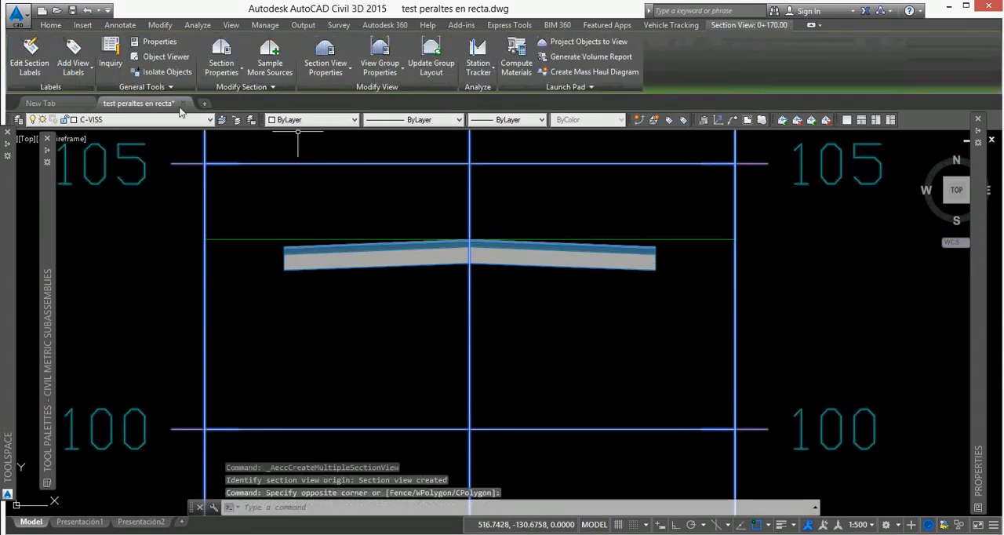
left_click(86, 70)
left_click(79, 115)
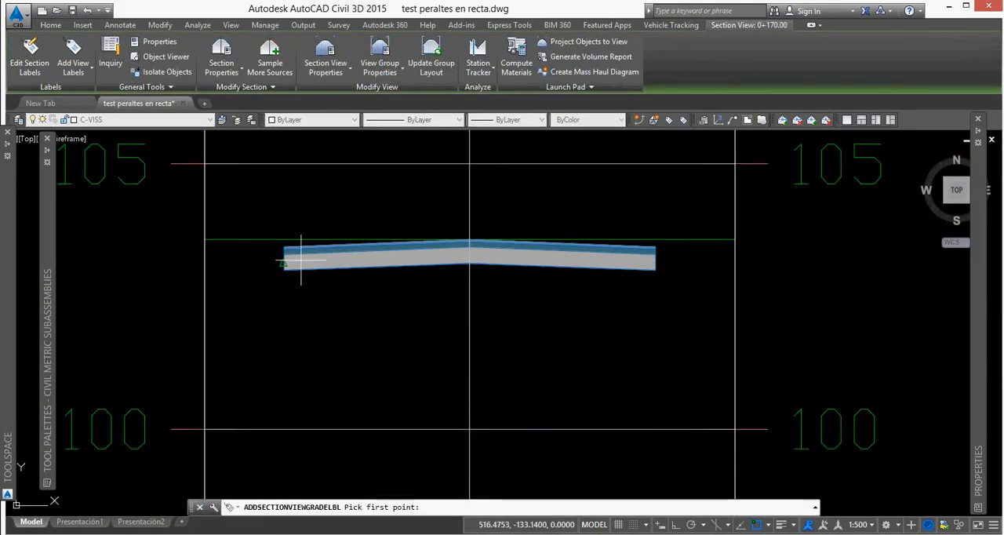
scroll(291, 274, "up", 3)
left_click(275, 231)
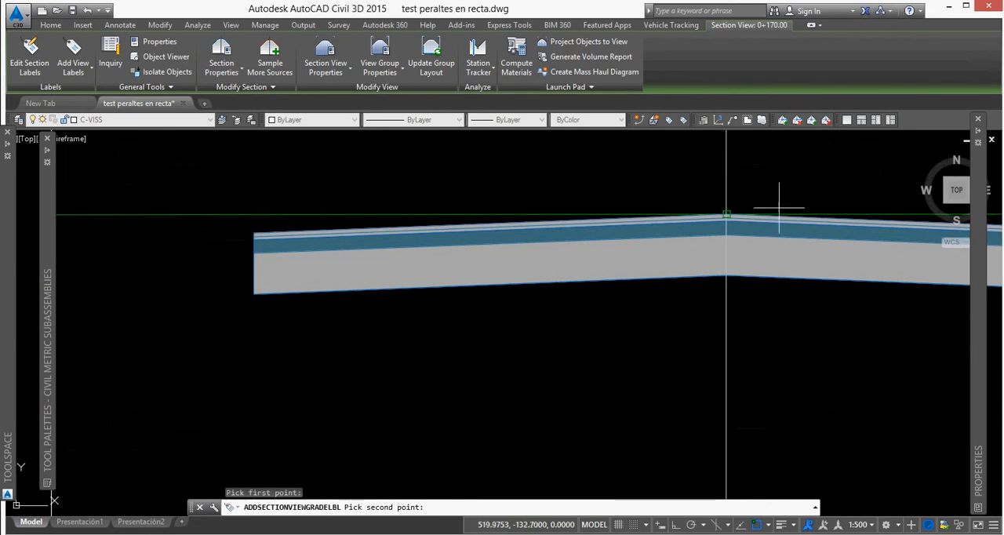
left_click(753, 210)
scroll(579, 267, "down", 3)
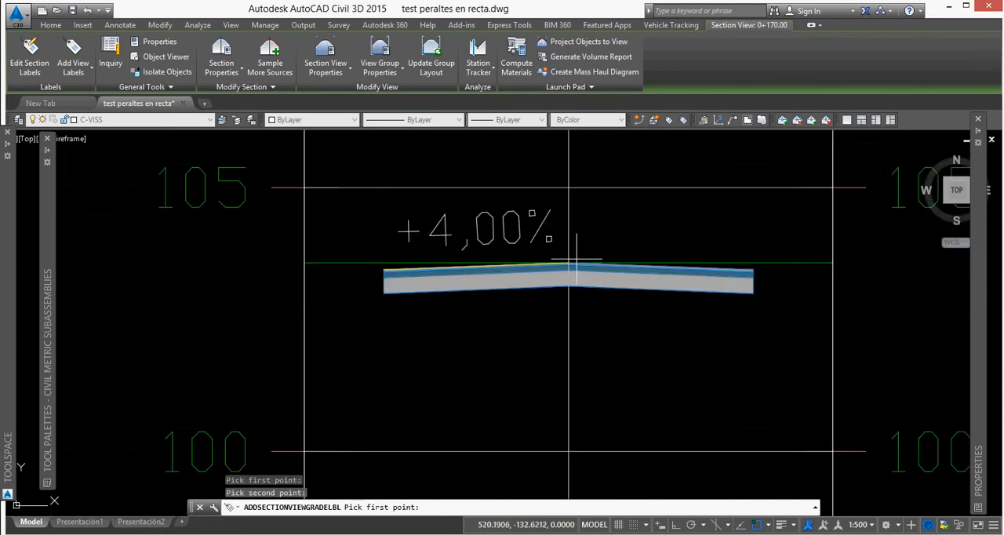
Add a grade label to the right lane of section view 0+170, measured from the outer edge to the crown.
scroll(706, 270, "up", 4)
left_click(696, 284)
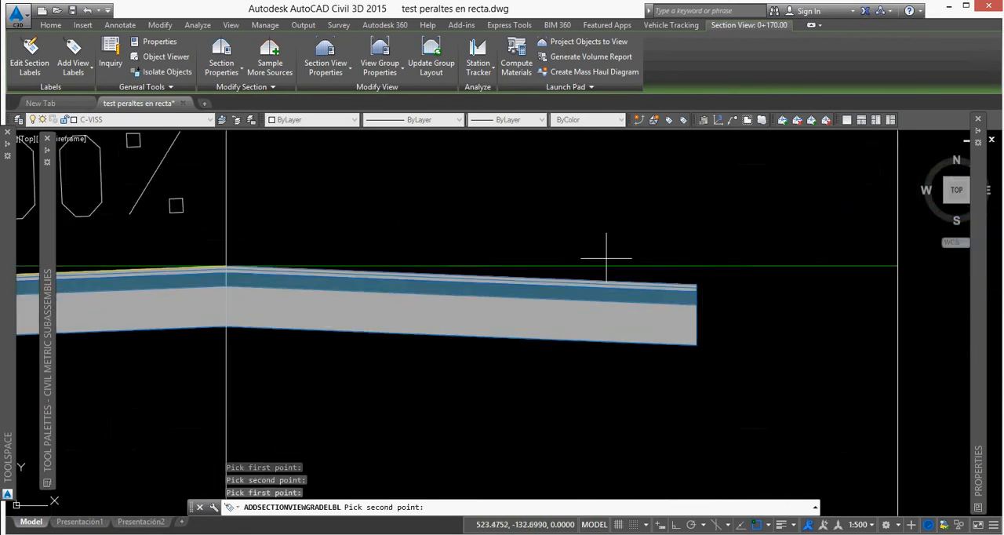
left_click(248, 261)
scroll(487, 337, "down", 5)
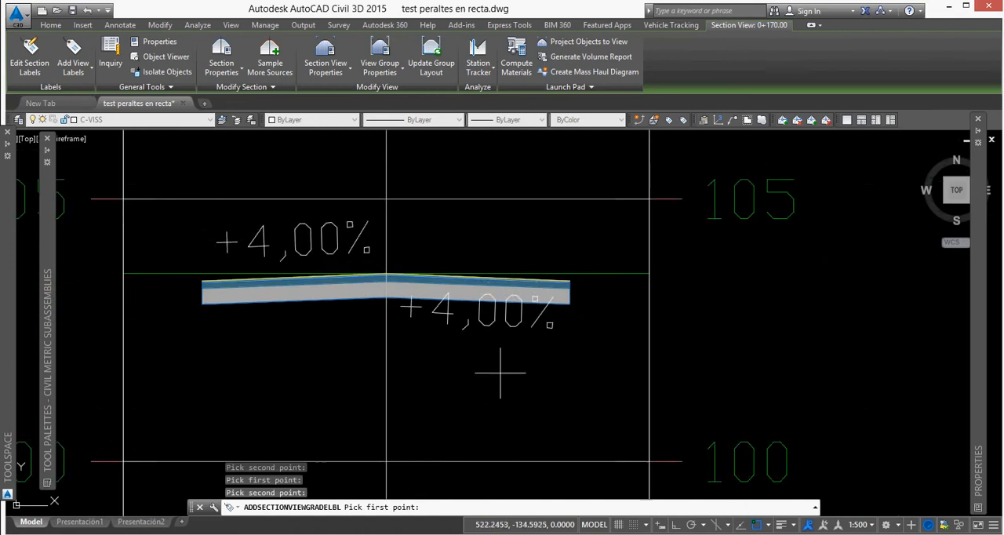
Label the left lane's grade in section view 0+230, from the pavement's outer edge to the crown.
scroll(416, 311, "down", 4)
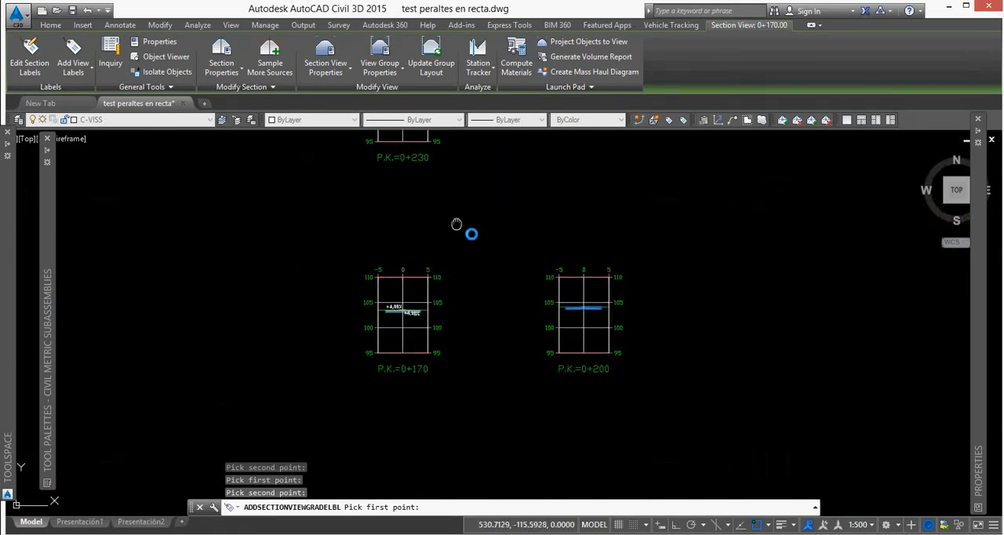
middle_click_drag(457, 226, 523, 349)
scroll(474, 225, "up", 9)
scroll(410, 231, "up", 3)
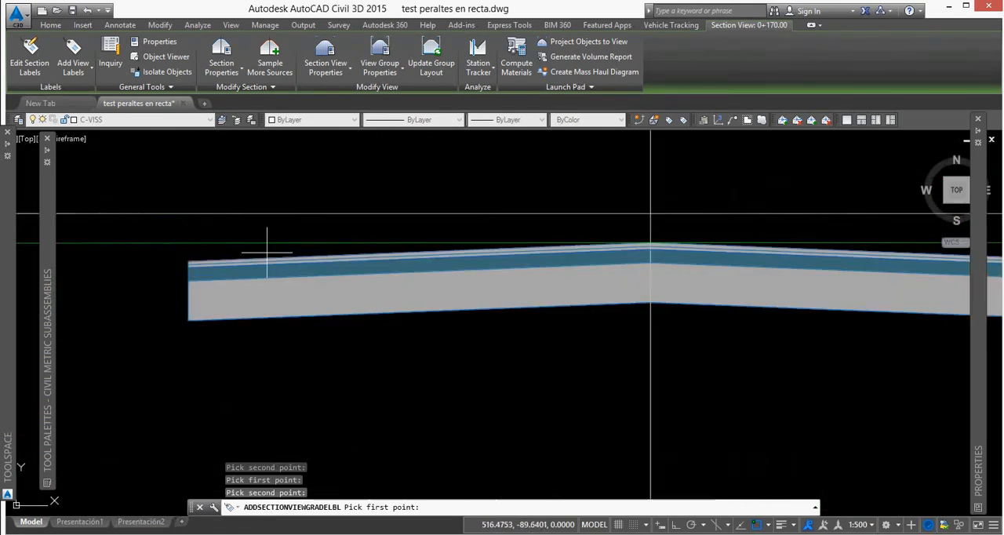
left_click(189, 261)
left_click(652, 240)
scroll(596, 236, "down", 3)
Label the right lane's grade in section view 0+230, from the crown to the outer pavement edge.
scroll(534, 243, "up", 3)
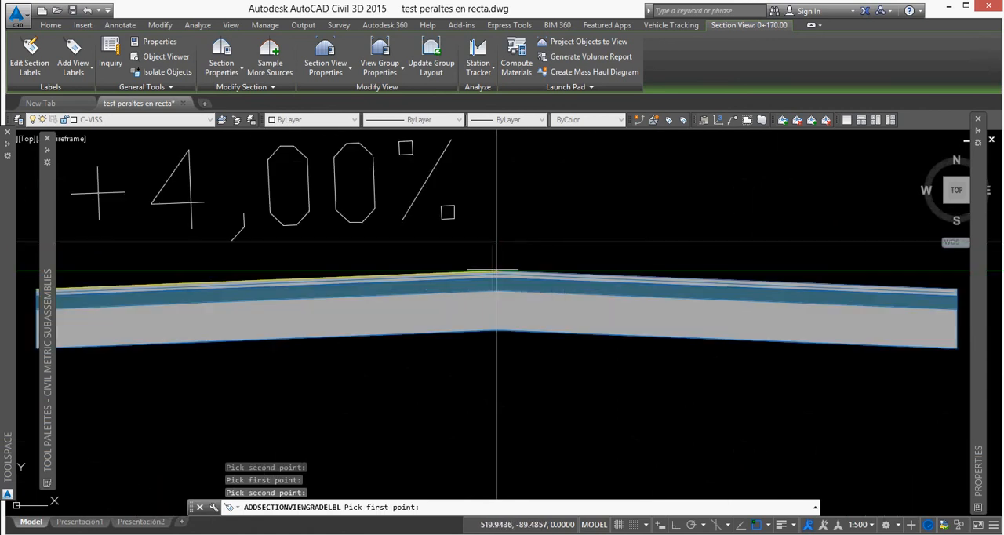
left_click(497, 270)
scroll(518, 228, "down", 3)
scroll(674, 264, "up", 3)
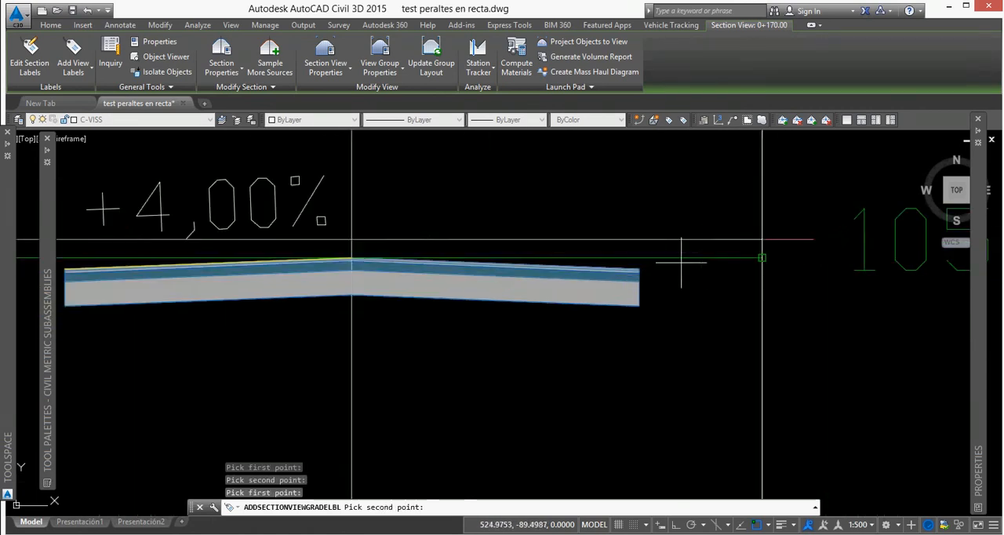
left_click(645, 265)
scroll(550, 329, "down", 5)
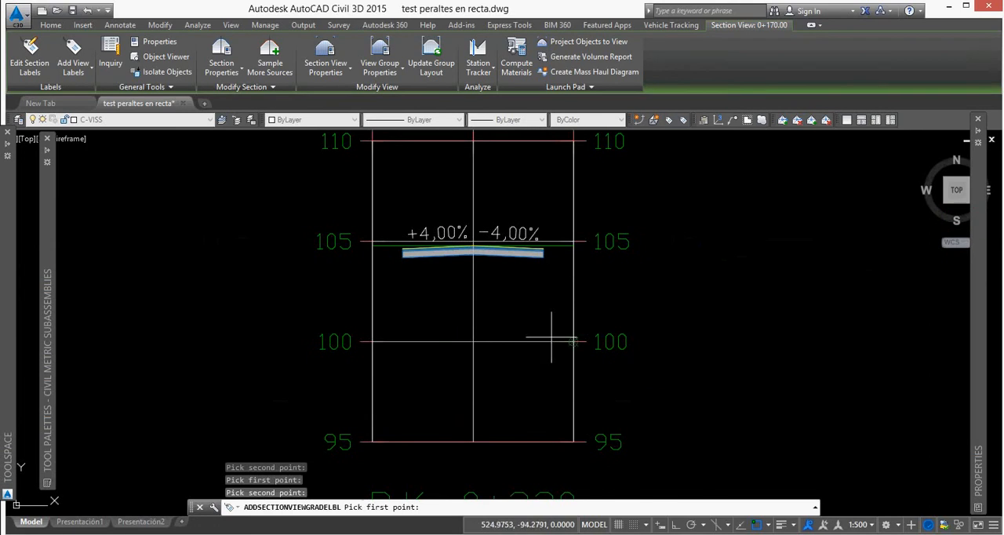
Label the left lane's grade in section view 0+200, from the outer pavement edge to the crown.
middle_click_drag(547, 322, 477, 202)
scroll(633, 454, "up", 4)
middle_click_drag(577, 272, 568, 383)
scroll(582, 246, "up", 6)
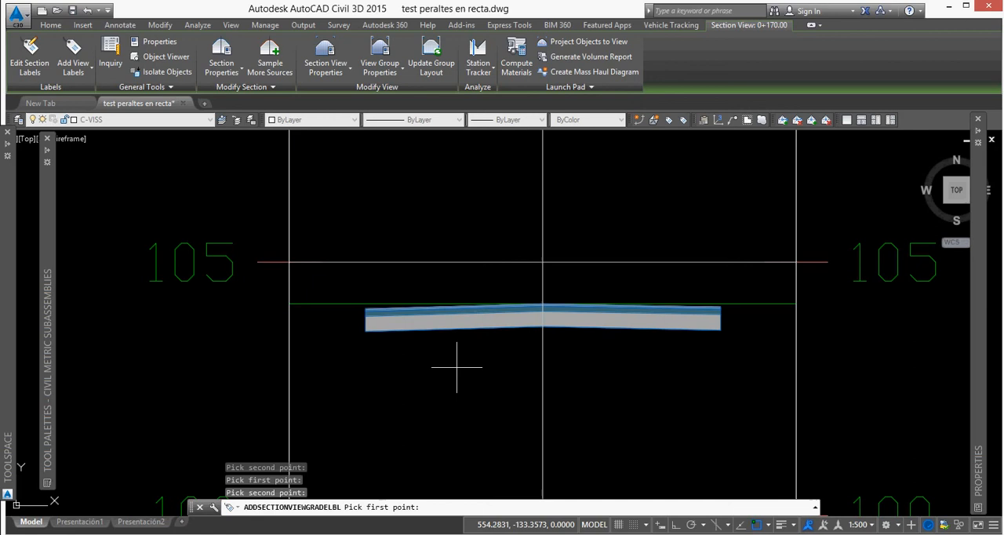
scroll(409, 339, "up", 6)
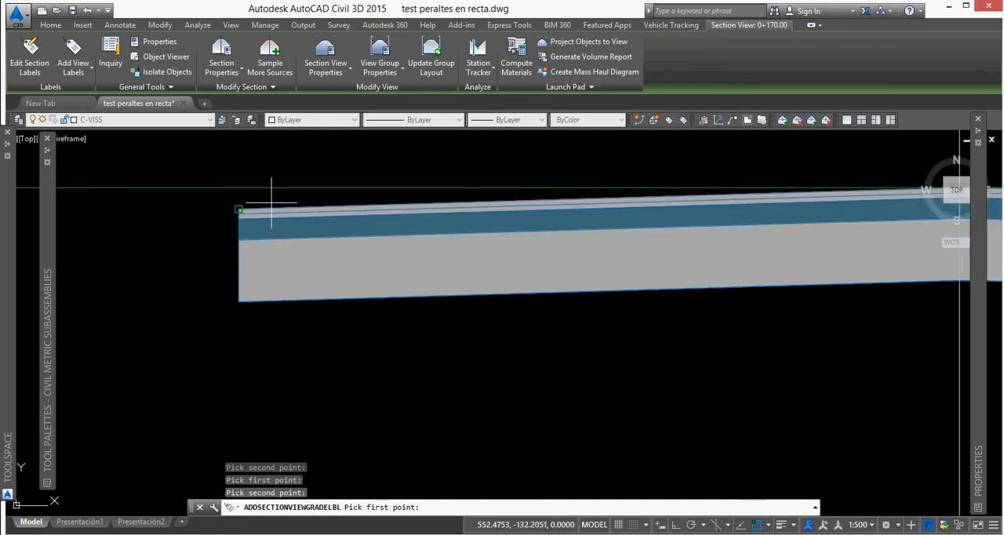
left_click(242, 212)
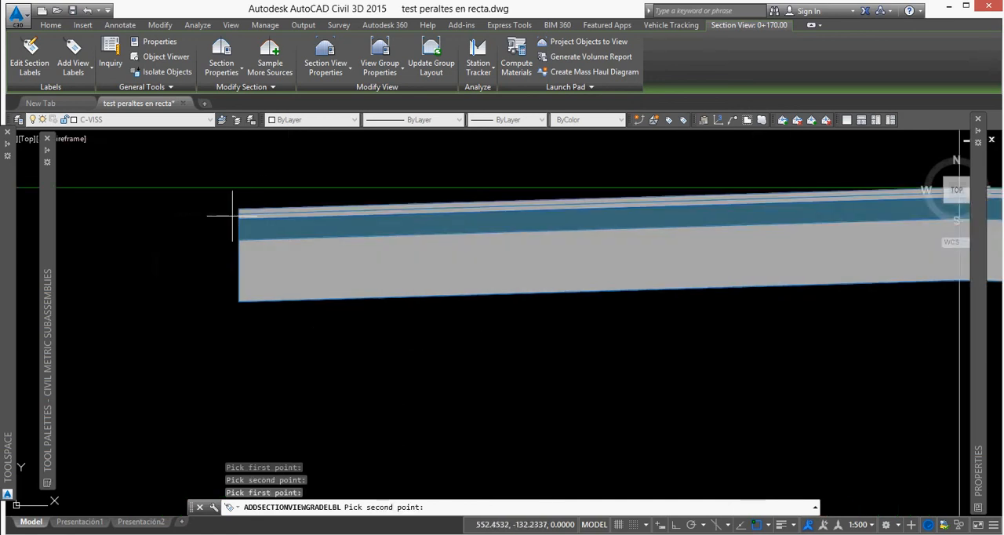
scroll(235, 219, "down", 4)
scroll(470, 208, "up", 4)
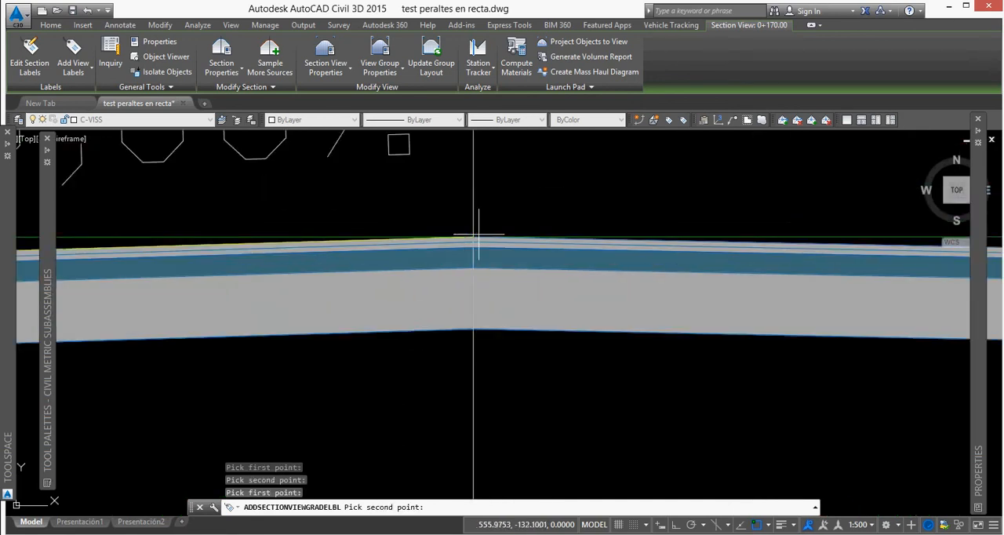
left_click(473, 235)
scroll(475, 251, "down", 4)
Label the right lane's grade in section view 0+200, from the outer edge to the crown, and finish the labelling.
scroll(474, 262, "up", 3)
scroll(484, 205, "up", 4)
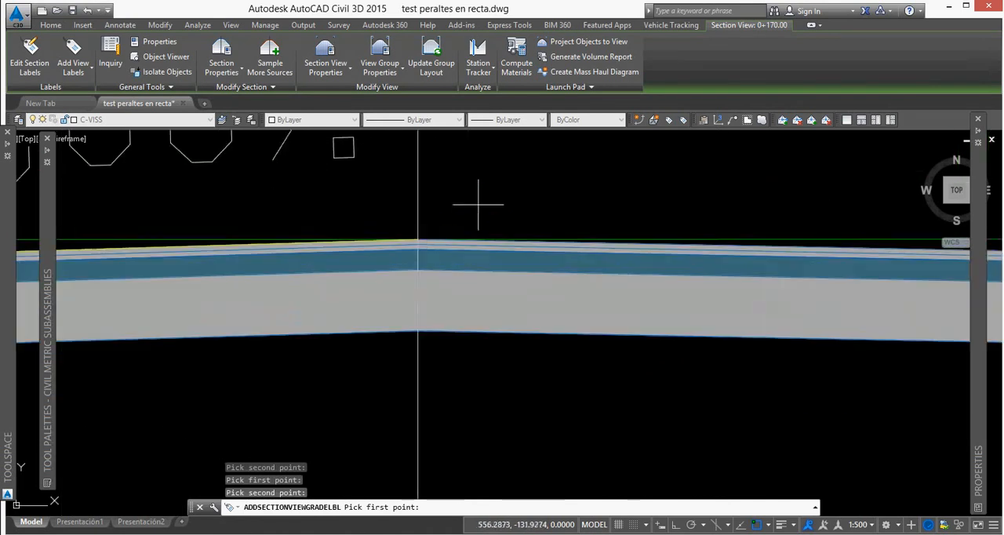
left_click(418, 236)
scroll(706, 202, "down", 3)
scroll(708, 242, "up", 4)
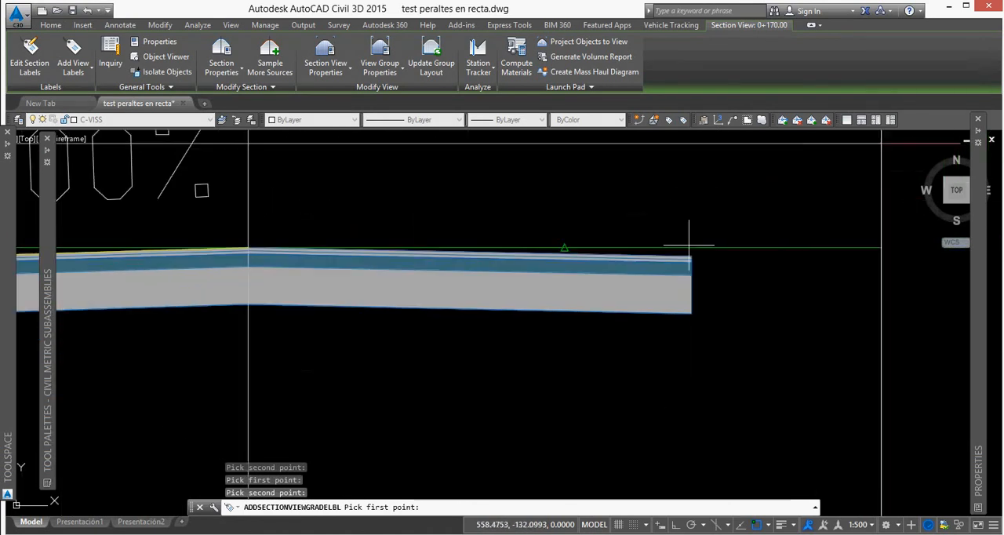
left_click(248, 248)
scroll(486, 314, "down", 3)
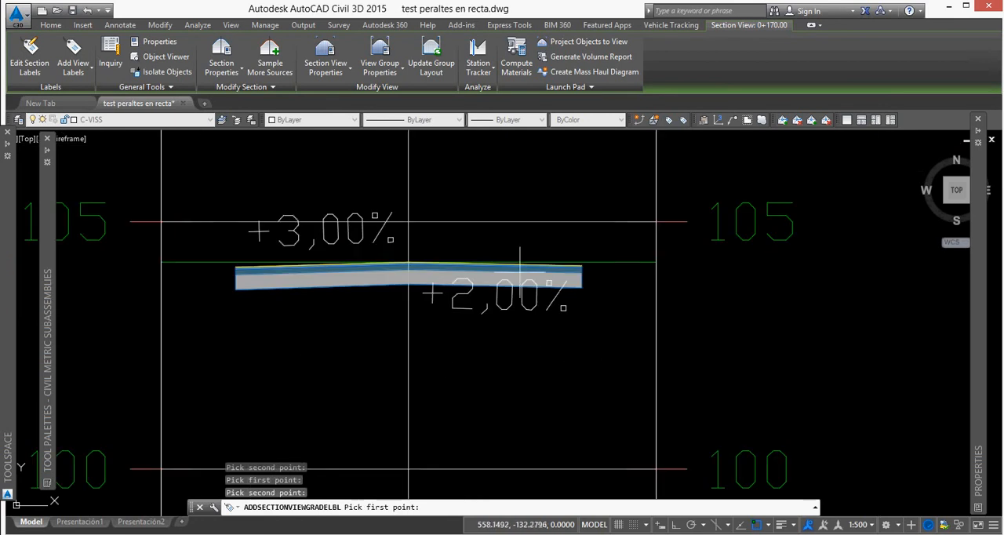
key("Return")
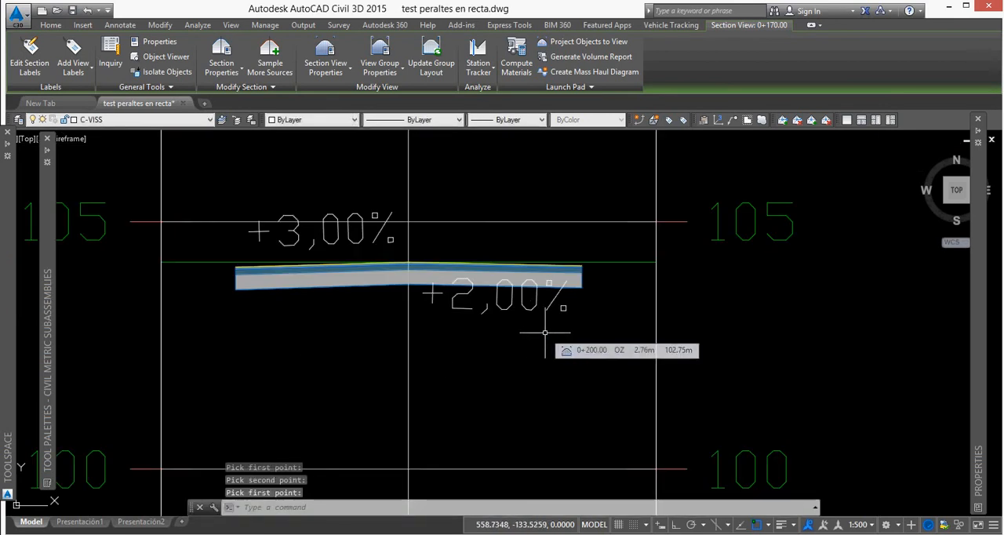
Compare the labelled section grades with the superelevation view around stations 0+170 to 0+230 and with the corridor's sample lines in plan.
scroll(545, 333, "down", 6)
scroll(570, 315, "up", 2)
scroll(569, 314, "up", 1)
scroll(628, 302, "down", 6)
middle_click_drag(601, 283, 537, 378)
middle_click_drag(460, 209, 473, 302)
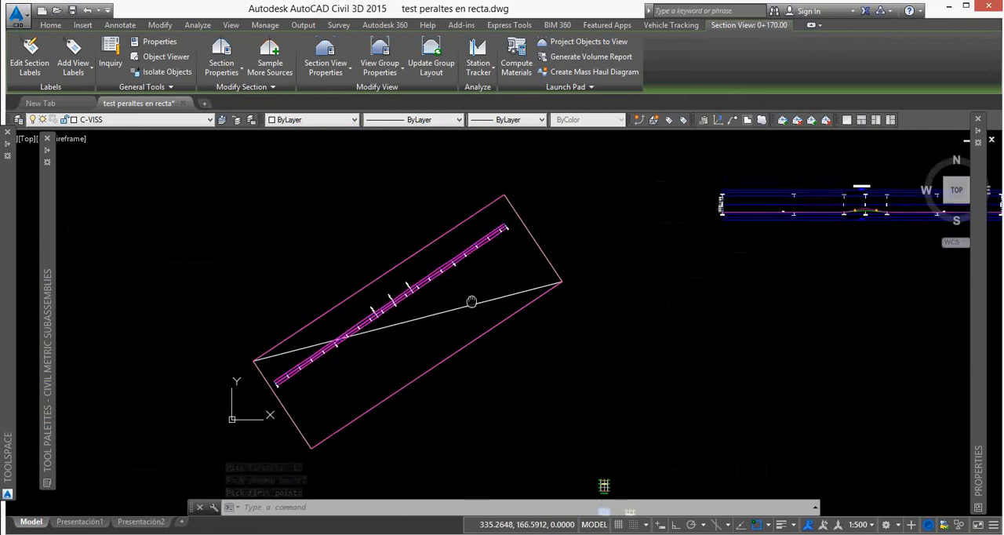
middle_click_drag(738, 246, 475, 290)
scroll(614, 256, "up", 4)
scroll(568, 255, "up", 4)
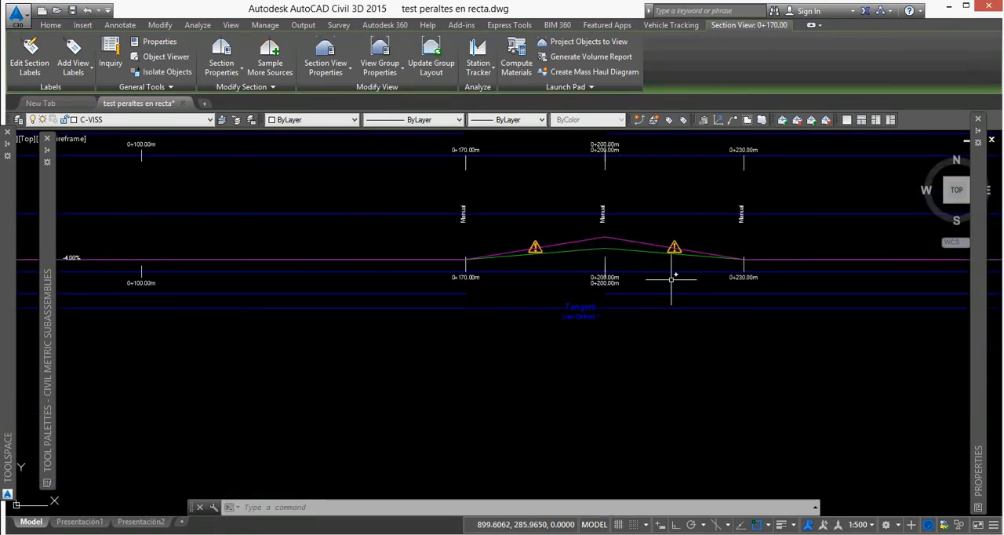
scroll(669, 261, "down", 5)
middle_click_drag(499, 336, 686, 297)
middle_click_drag(343, 377, 485, 332)
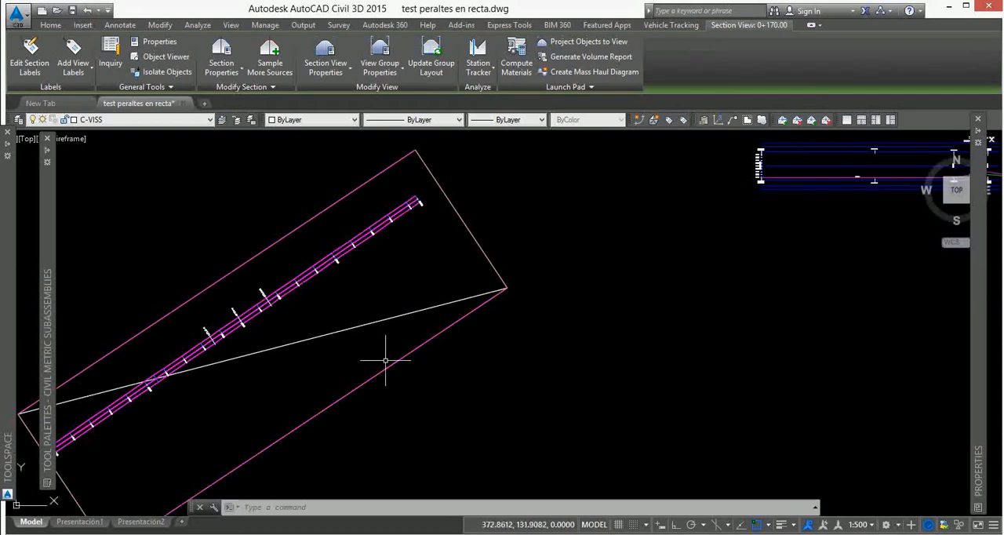
scroll(249, 327, "up", 4)
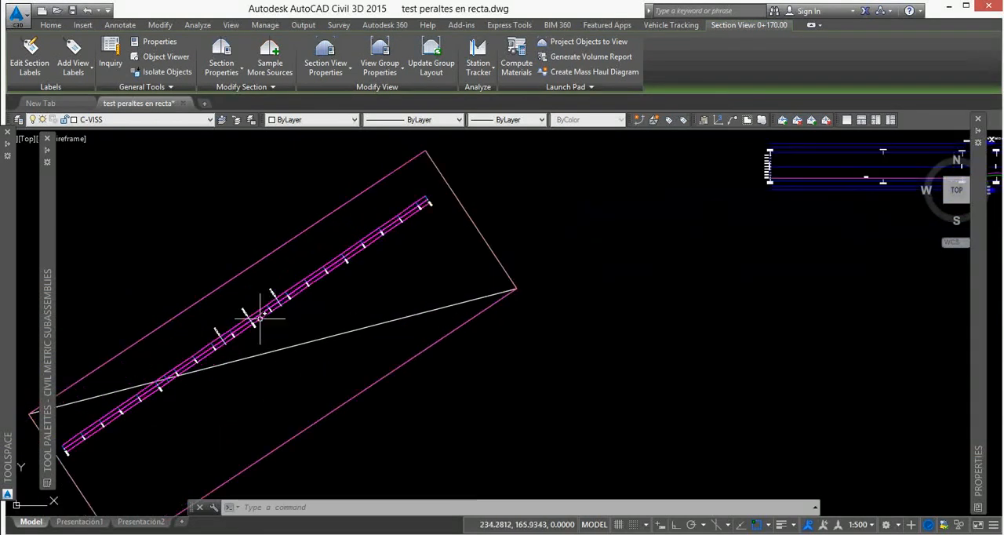
mouse_move(260, 321)
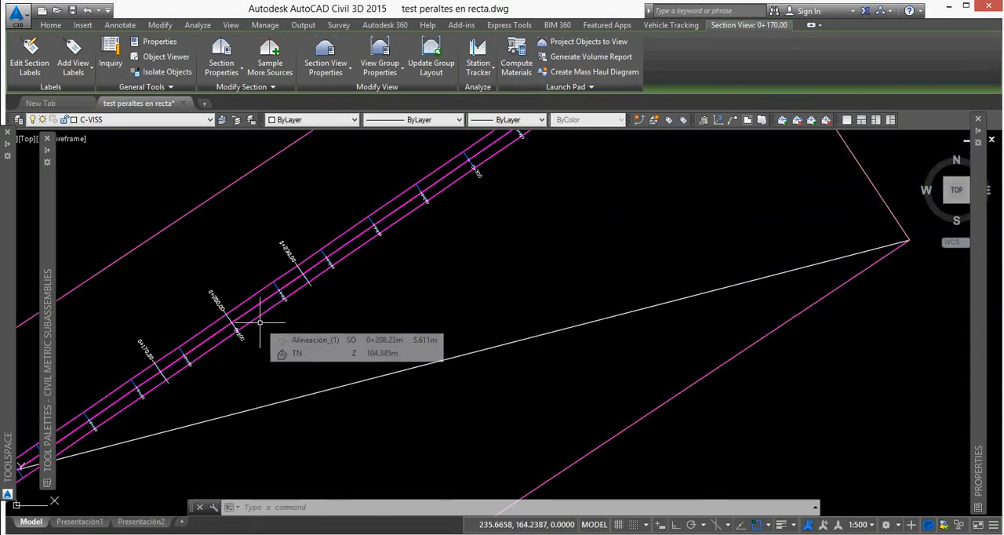